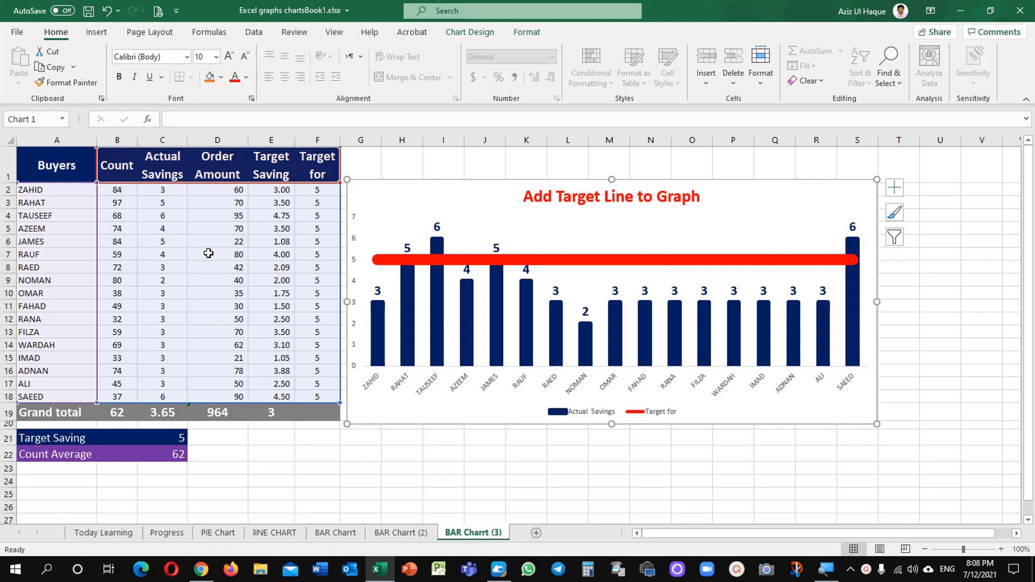
# Select the buyer table A1:F18 and the existing chart
pyautogui.click(57, 165)
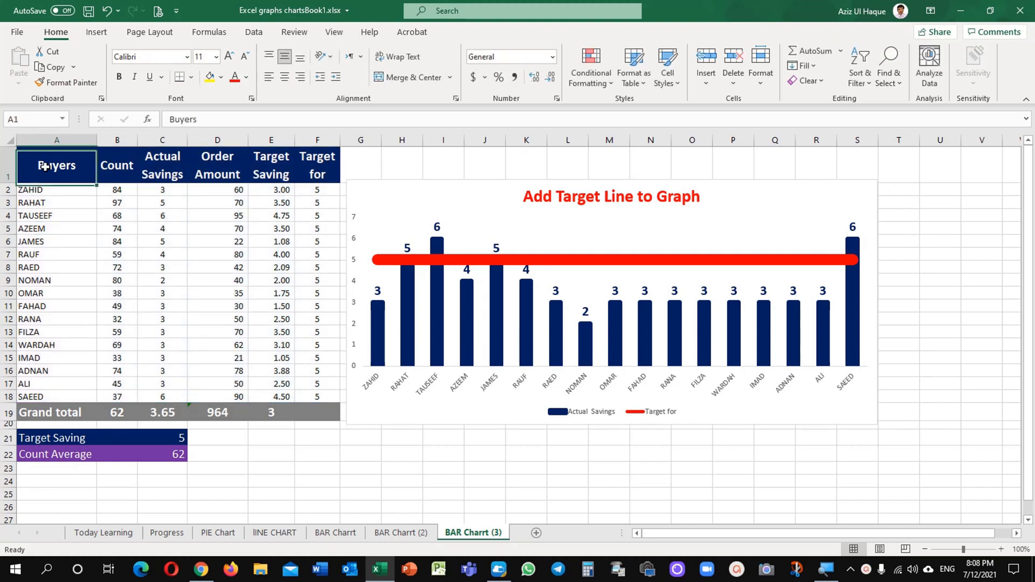
pyautogui.moveTo(57, 165)
pyautogui.mouseDown()
pyautogui.moveTo(305, 397)
pyautogui.moveTo(305, 412)
pyautogui.mouseUp()
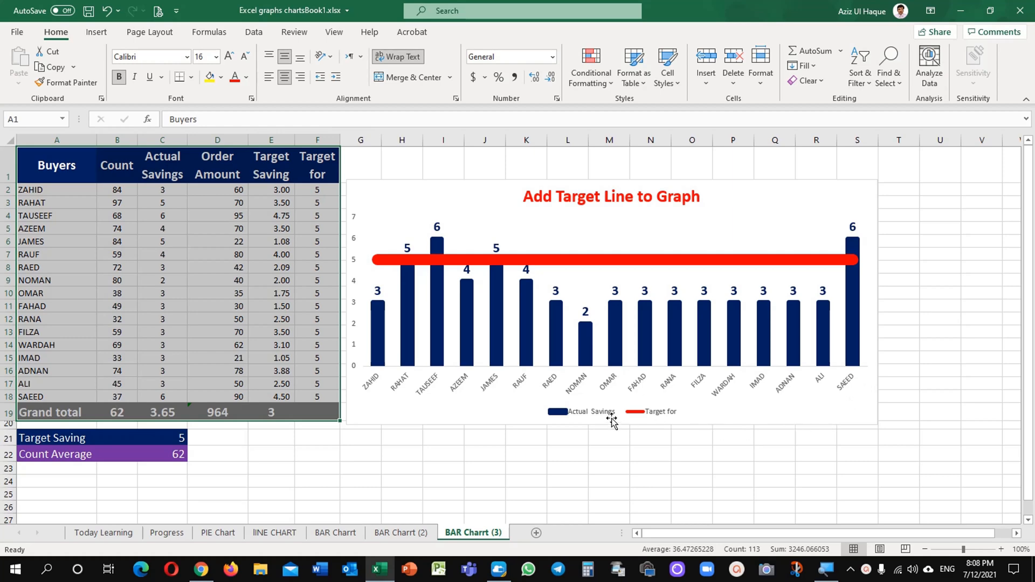
pyautogui.click(829, 182)
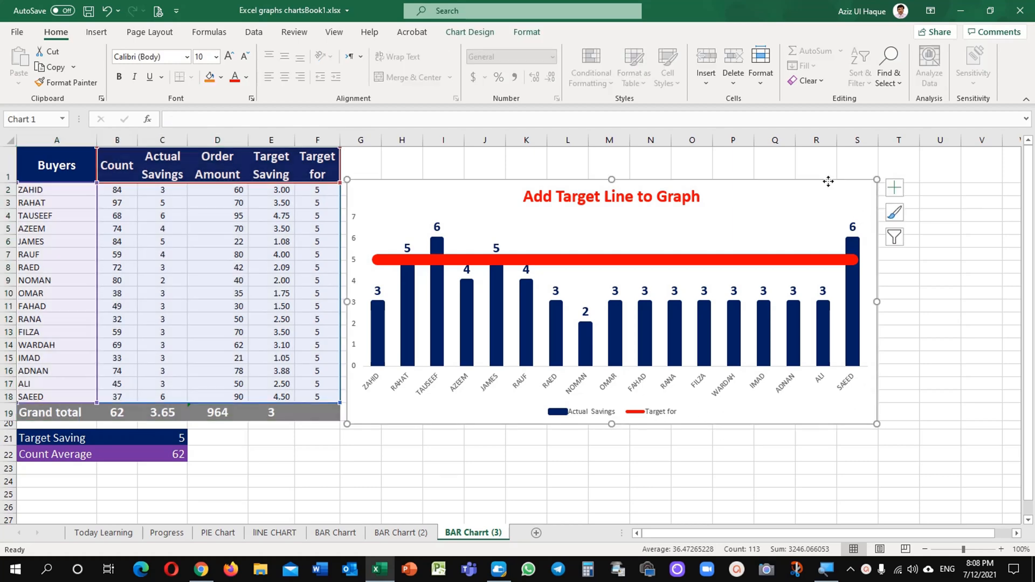
# Set the Target Saving value in C21 to 4 and select the old target-line chart for removal
pyautogui.click(180, 438)
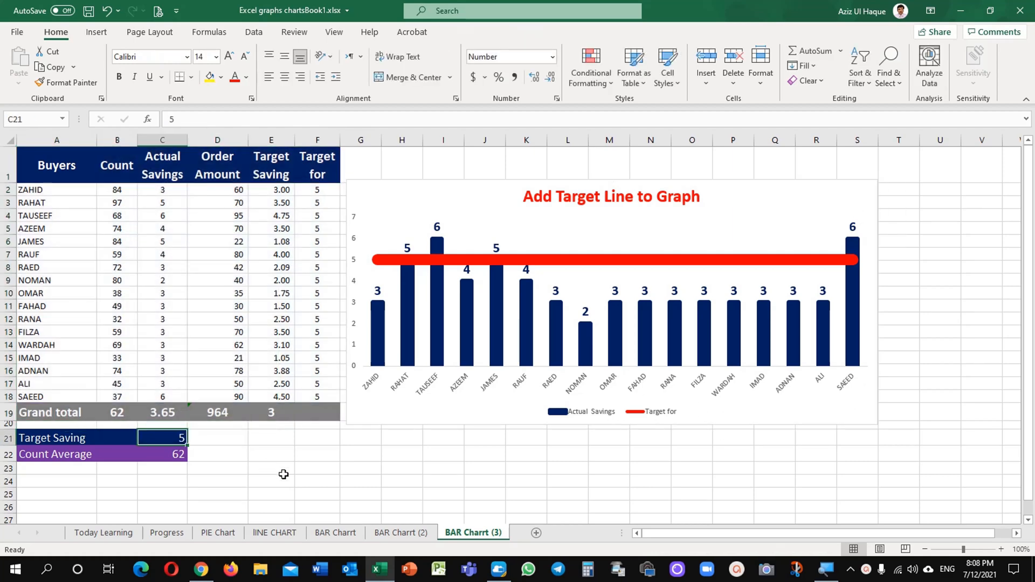
pyautogui.write('6')
pyautogui.press('Return')
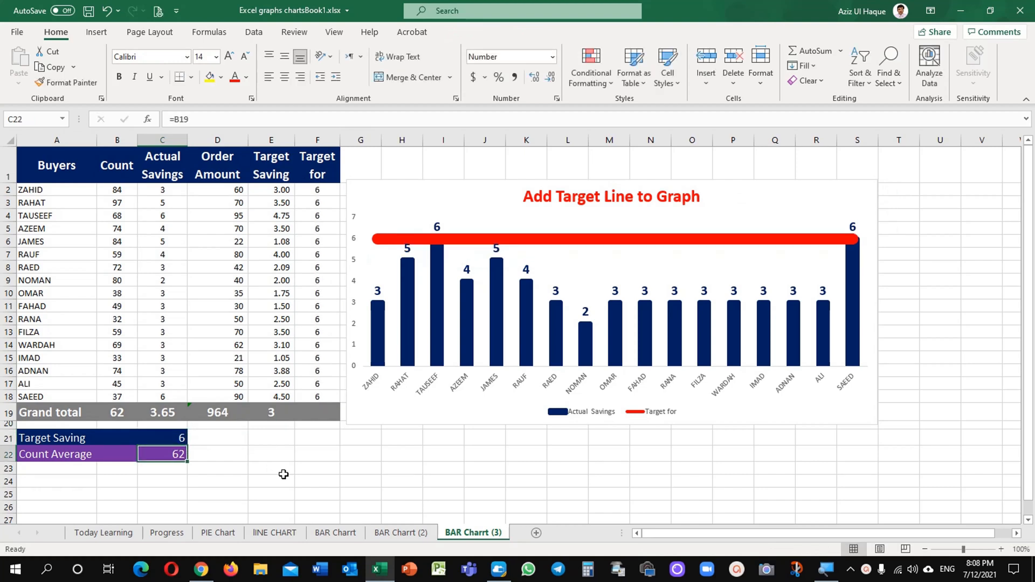
pyautogui.click(161, 437)
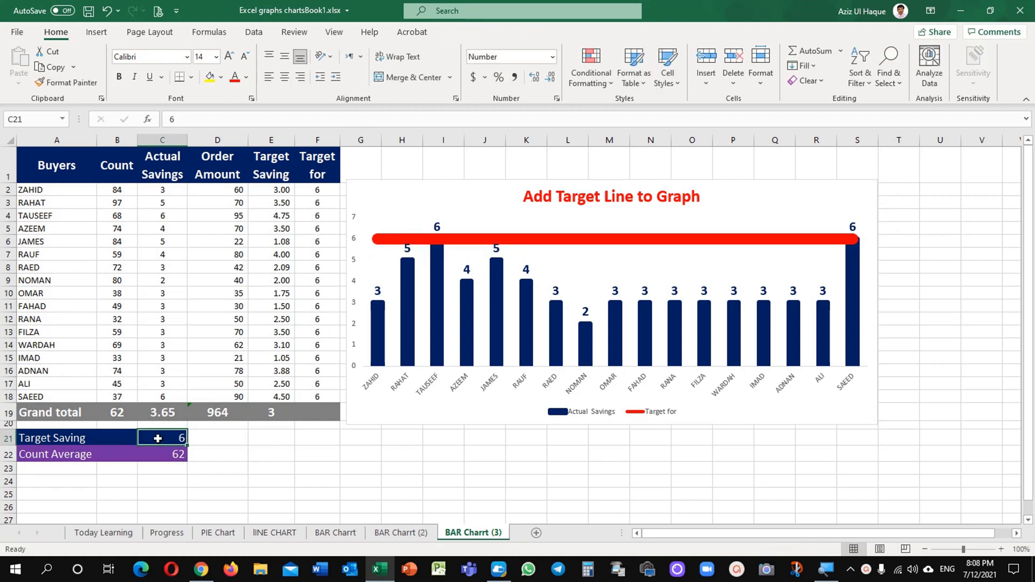
pyautogui.write('4')
pyautogui.press('Return')
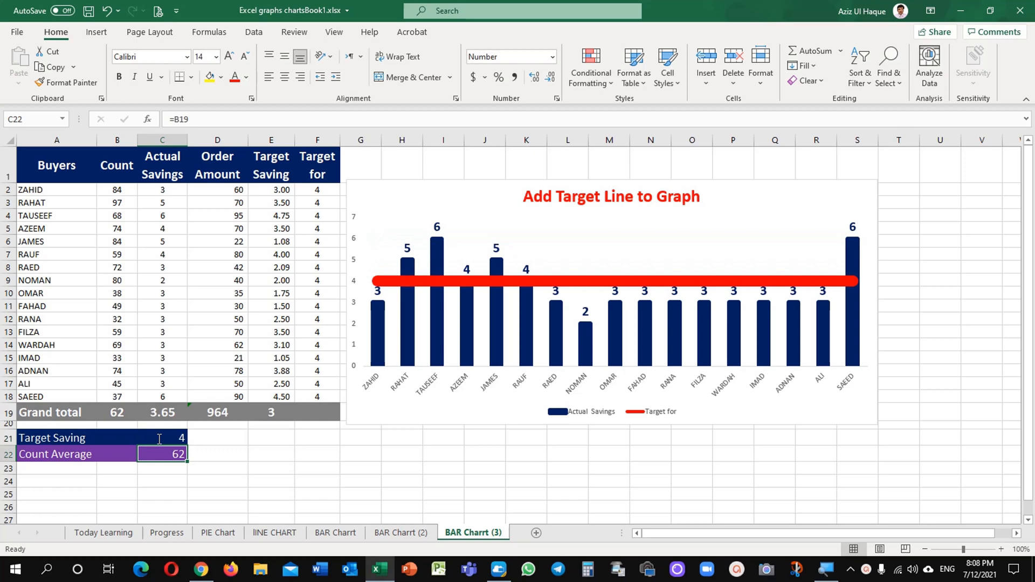
pyautogui.click(520, 184)
# Delete the old chart and insert a clustered column chart of A1:F19, moved up beside the table
pyautogui.press('Delete')
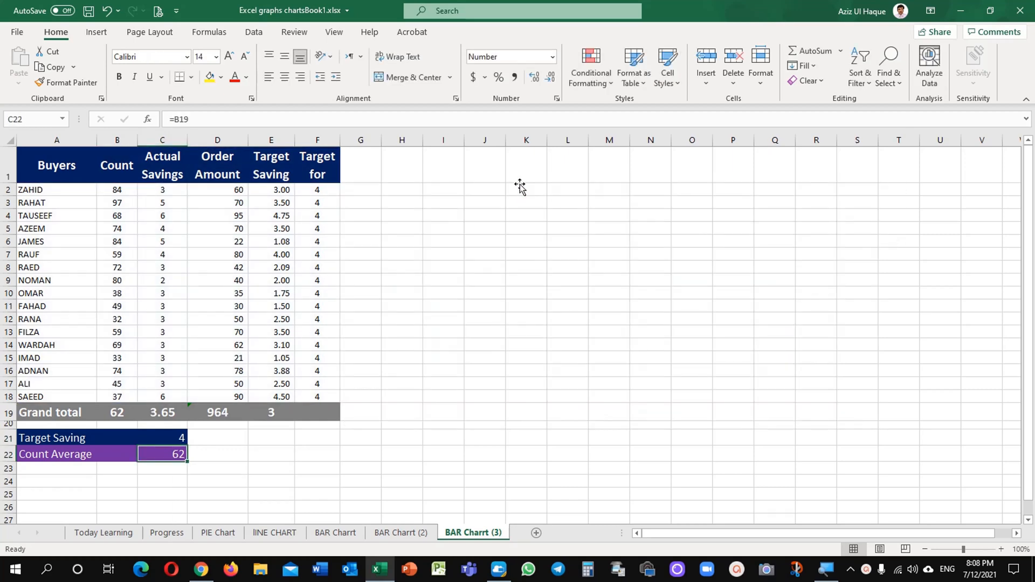
pyautogui.click(515, 230)
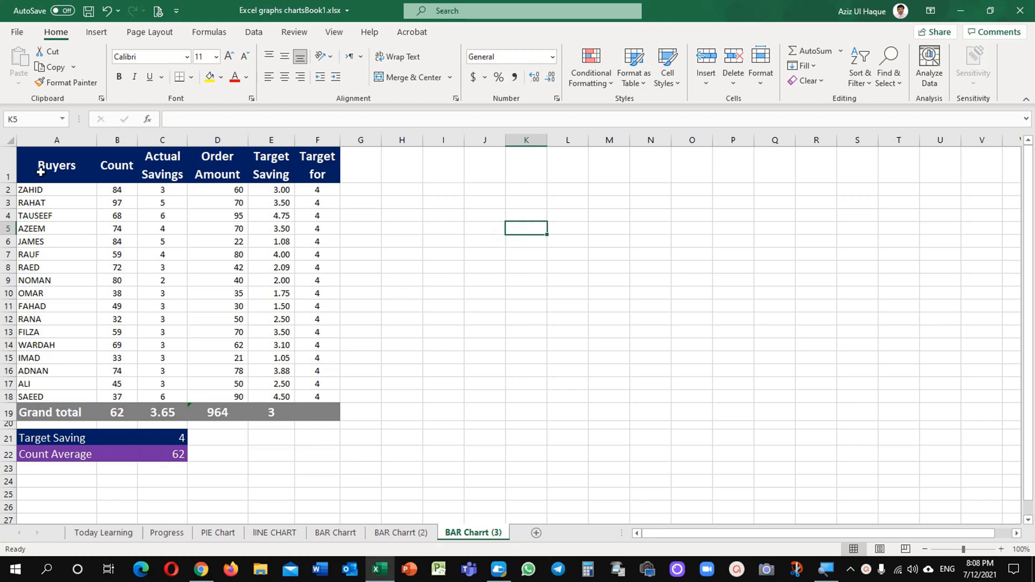
pyautogui.moveTo(40, 172)
pyautogui.mouseDown()
pyautogui.moveTo(325, 413)
pyautogui.moveTo(324, 398)
pyautogui.mouseUp()
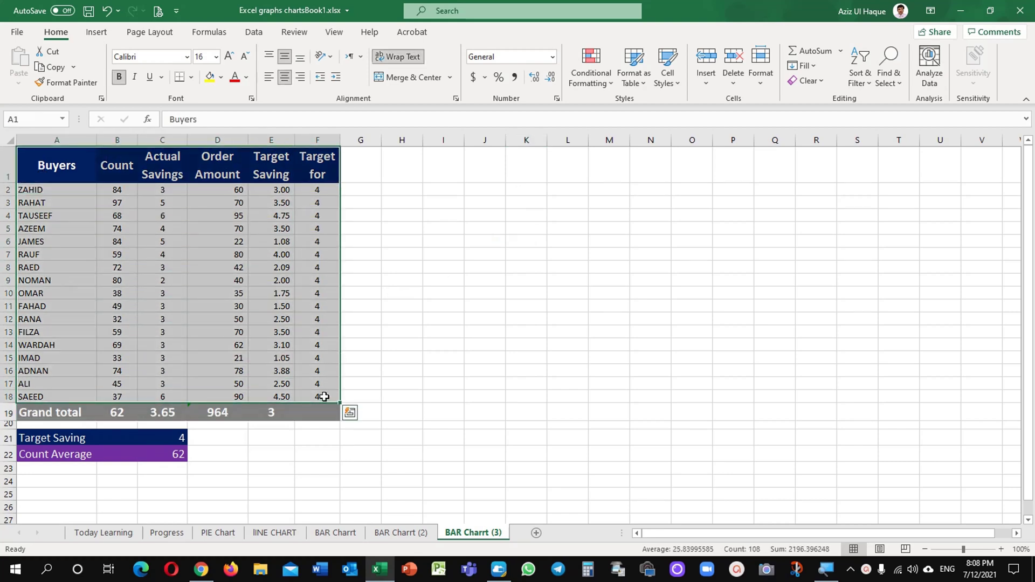
pyautogui.click(97, 32)
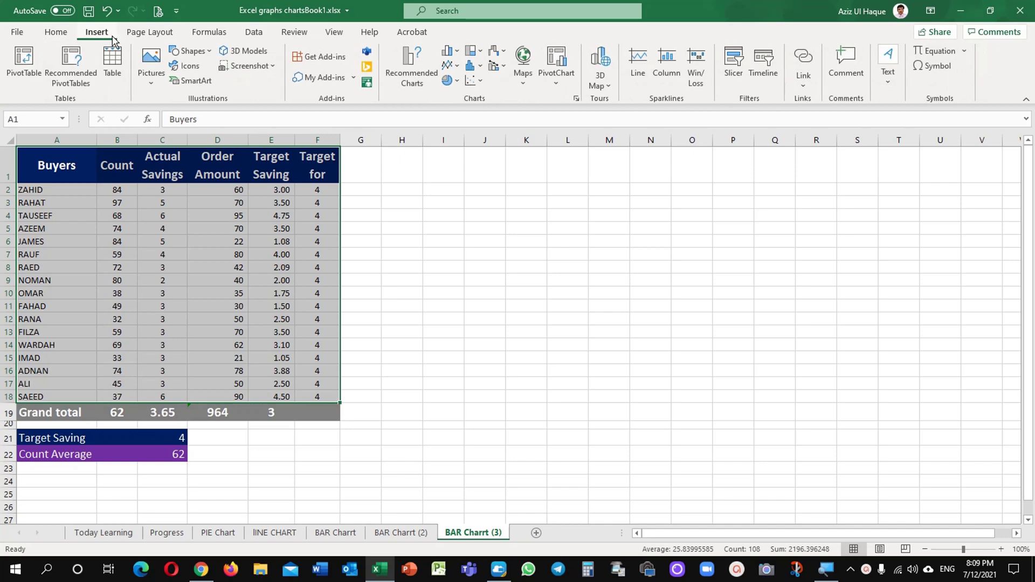
pyautogui.click(451, 51)
pyautogui.click(460, 97)
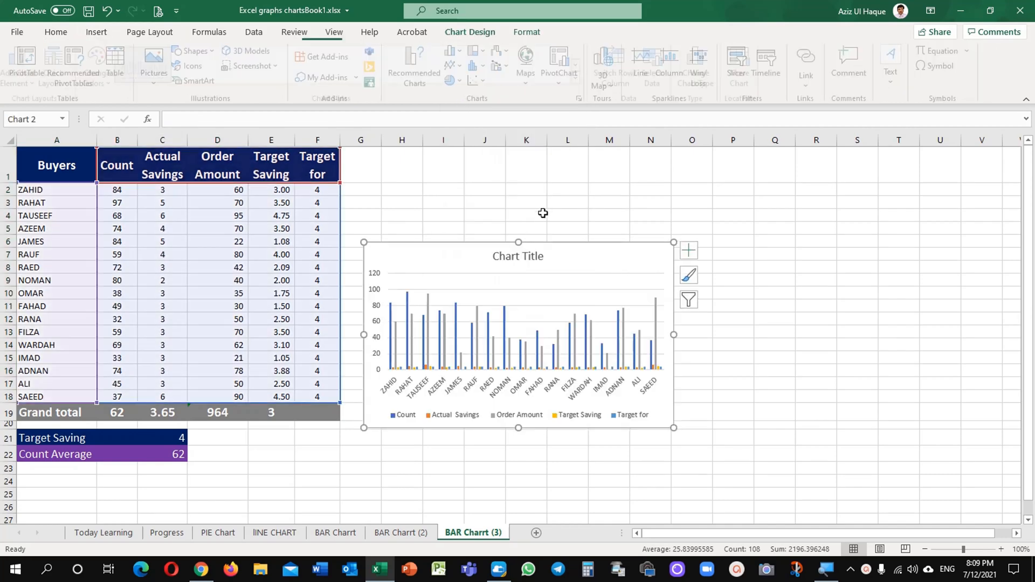
pyautogui.moveTo(550, 239); pyautogui.dragTo(530, 183)
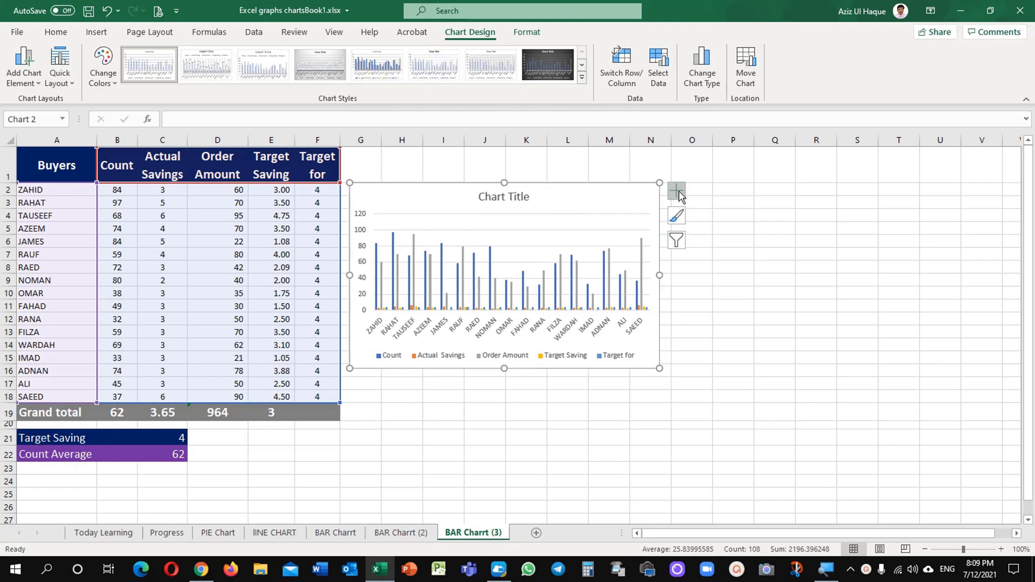
# Filter the chart's series to keep only Actual Savings and Target for
pyautogui.click(677, 244)
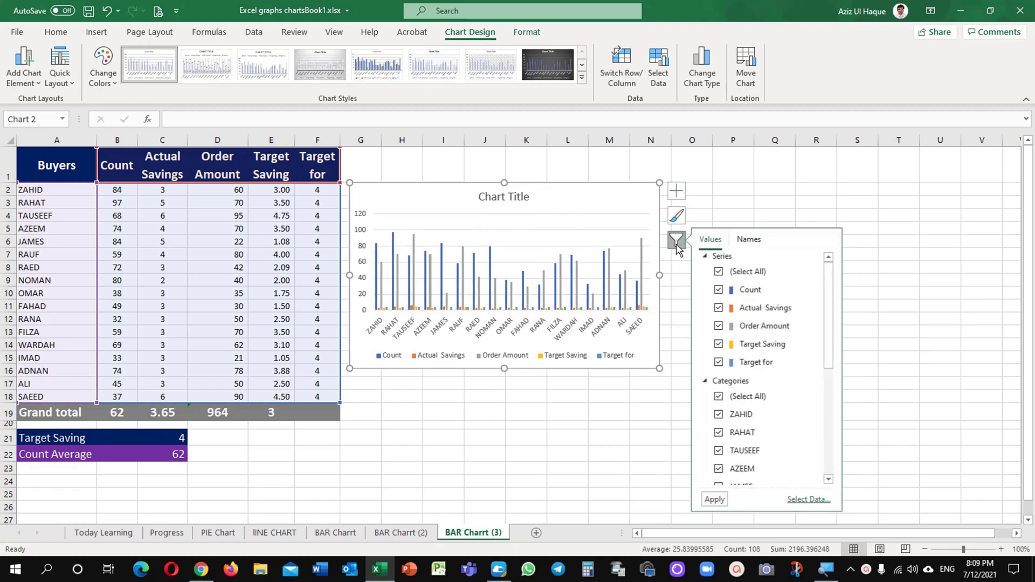
pyautogui.click(722, 272)
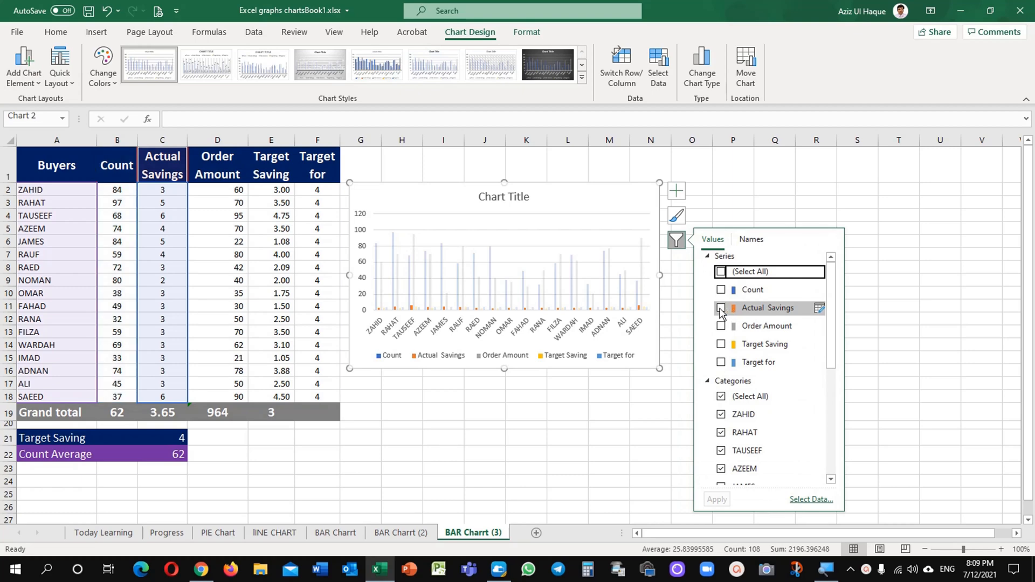
pyautogui.click(722, 308)
pyautogui.click(721, 363)
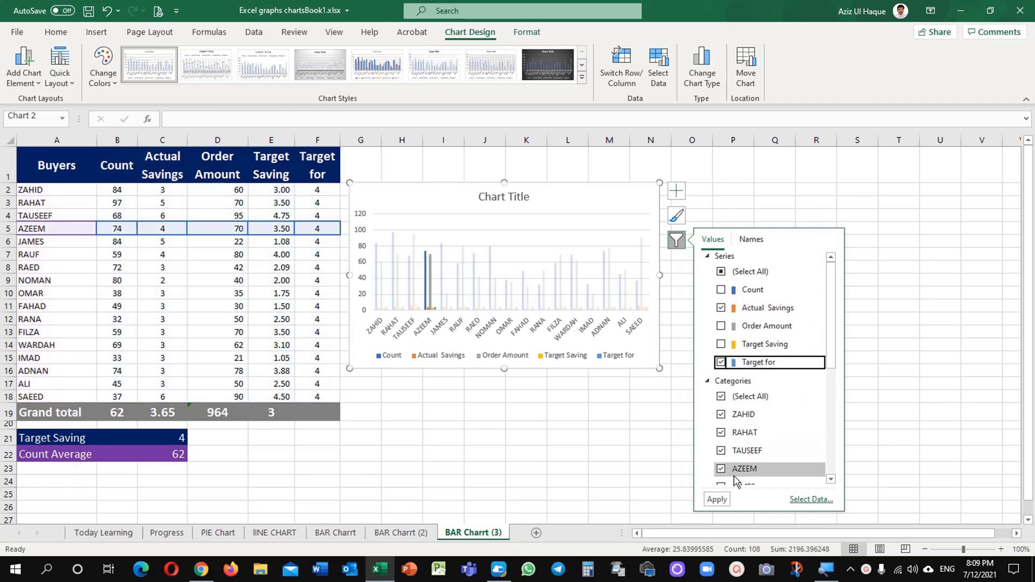
pyautogui.click(718, 499)
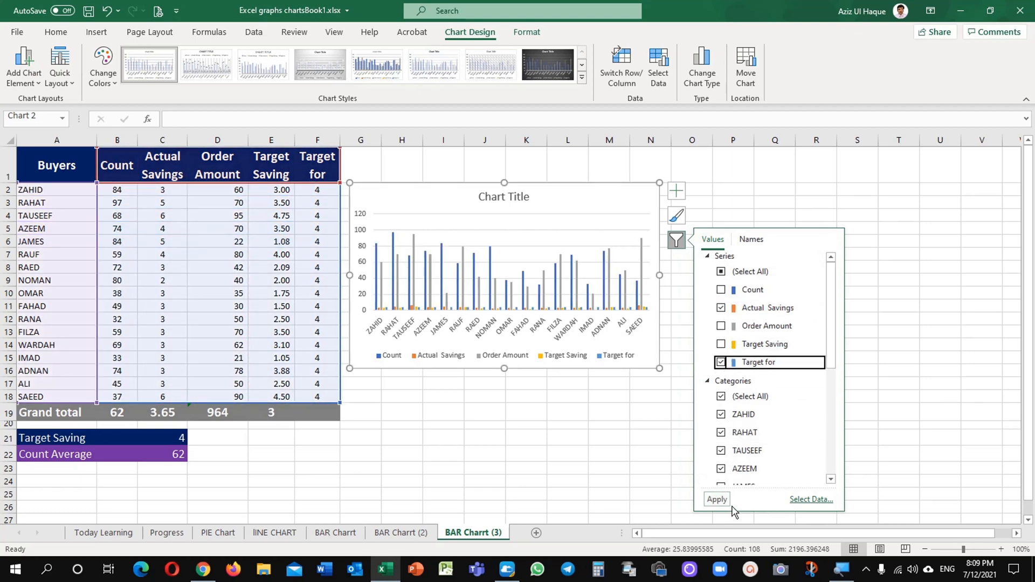
pyautogui.click(718, 499)
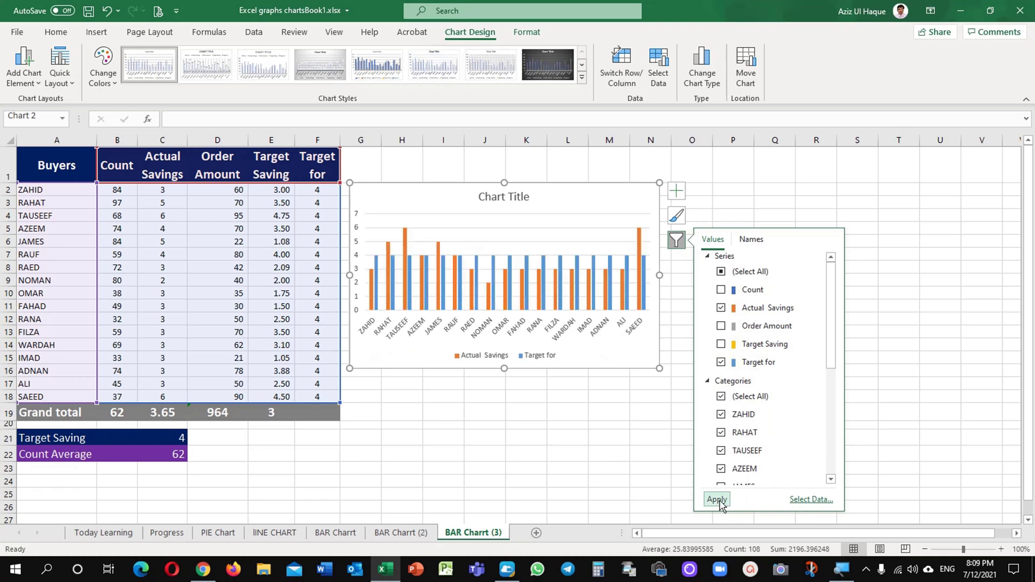
pyautogui.click(605, 436)
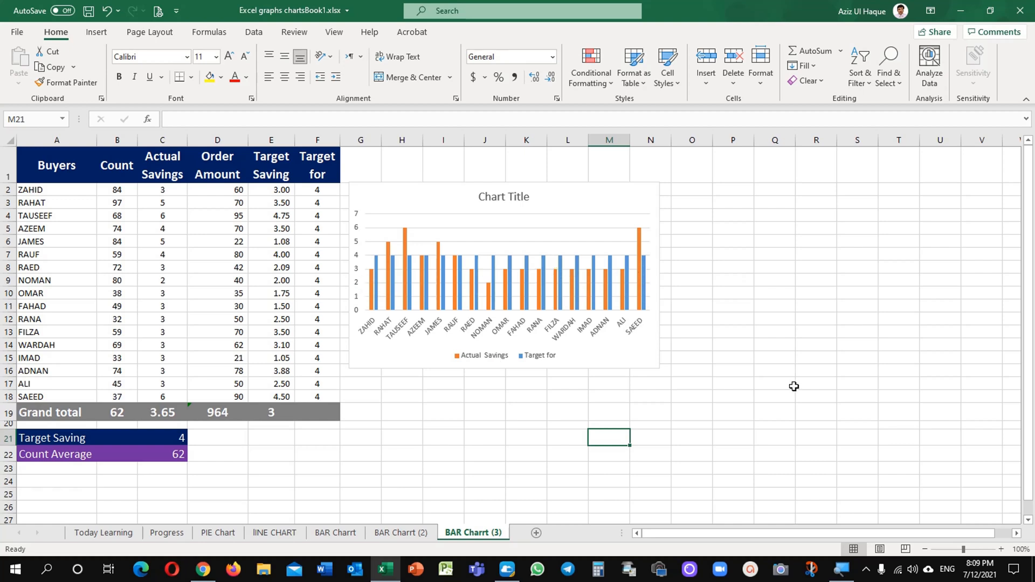
# Enlarge the chart and fill the Actual Savings values C2:C18 yellow
pyautogui.moveTo(660, 368); pyautogui.dragTo(800, 467)
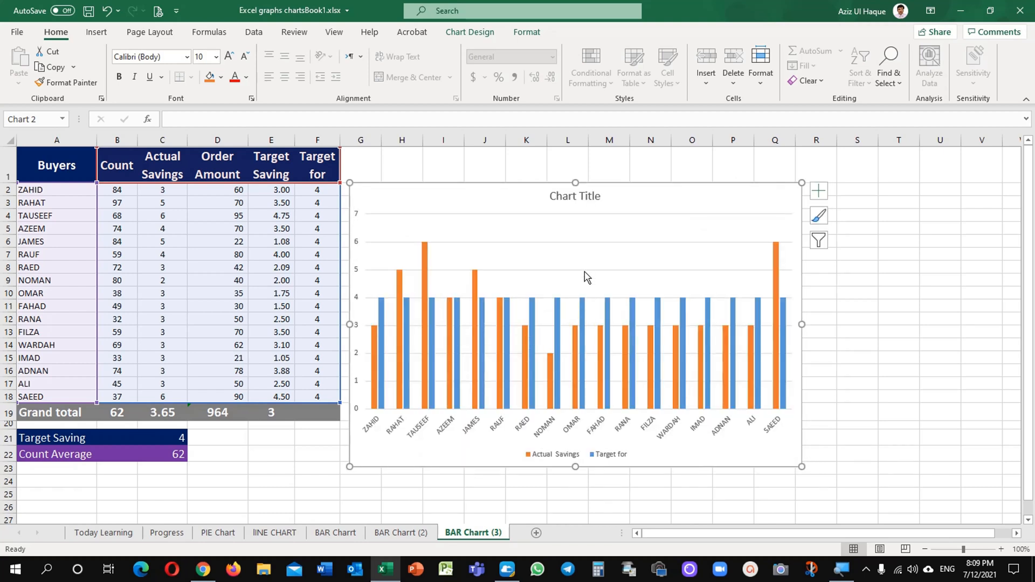
pyautogui.click(317, 216)
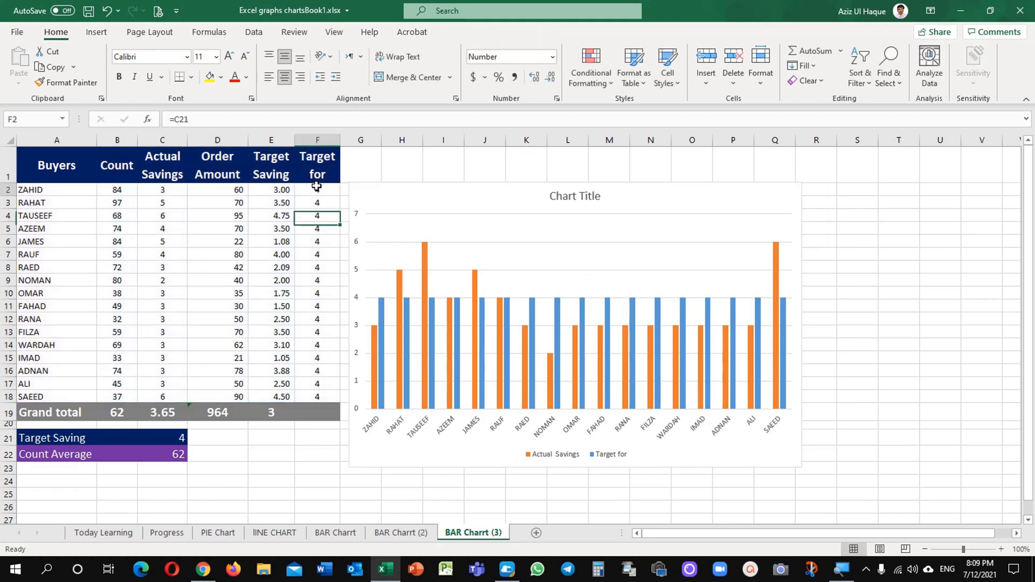
pyautogui.moveTo(316, 190); pyautogui.dragTo(317, 397)
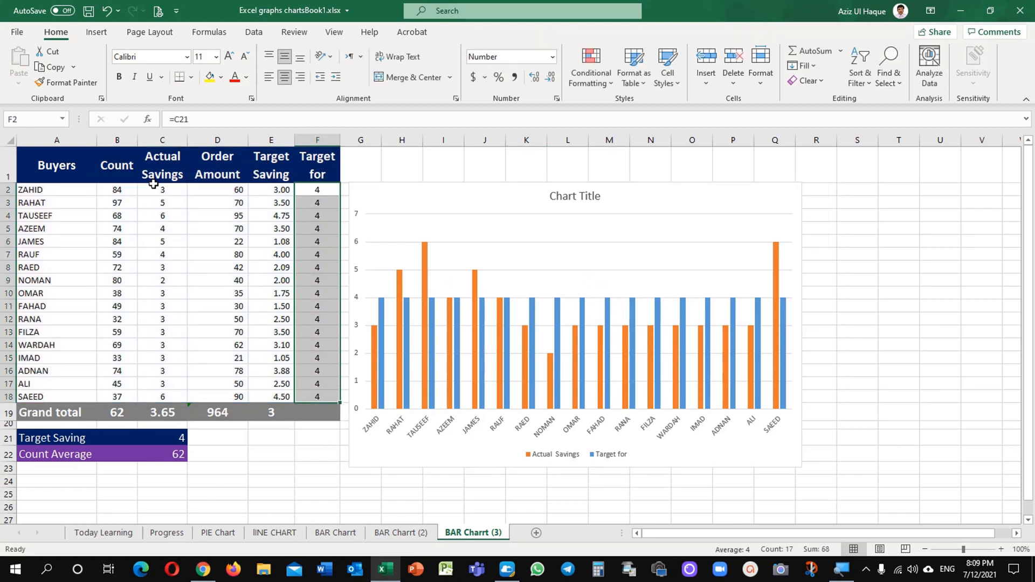
pyautogui.moveTo(162, 190); pyautogui.dragTo(162, 397)
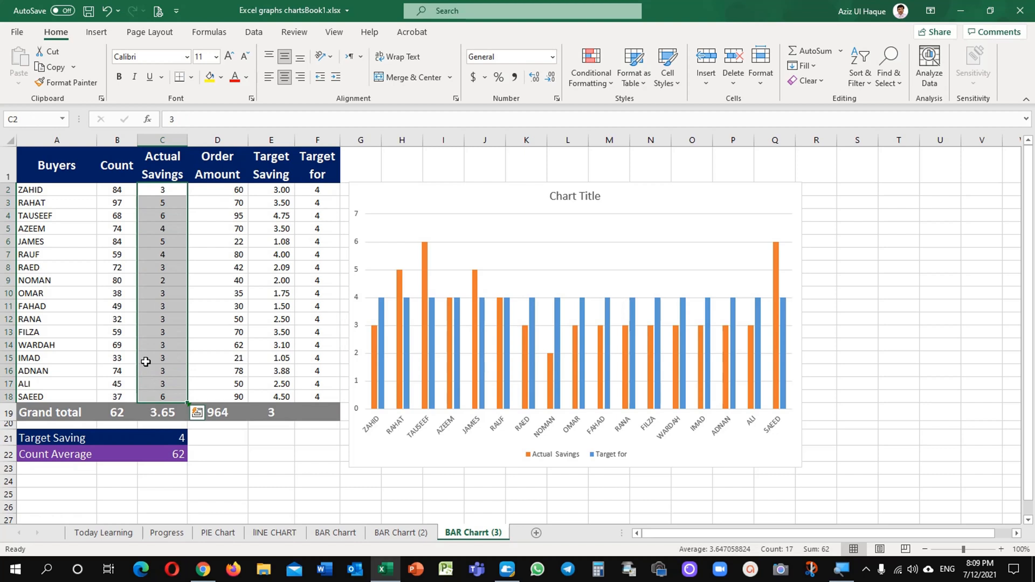
pyautogui.click(209, 77)
# Fill the Target for values F2:F18 yellow and select the Target for series in the chart
pyautogui.moveTo(317, 189)
pyautogui.mouseDown()
pyautogui.moveTo(304, 304)
pyautogui.moveTo(317, 396)
pyautogui.mouseUp()
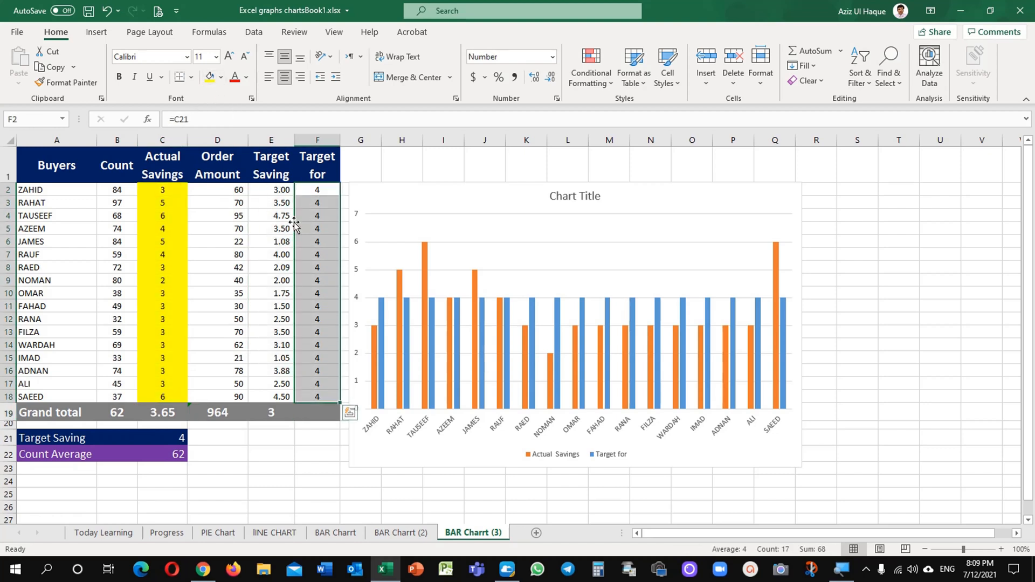
pyautogui.click(208, 77)
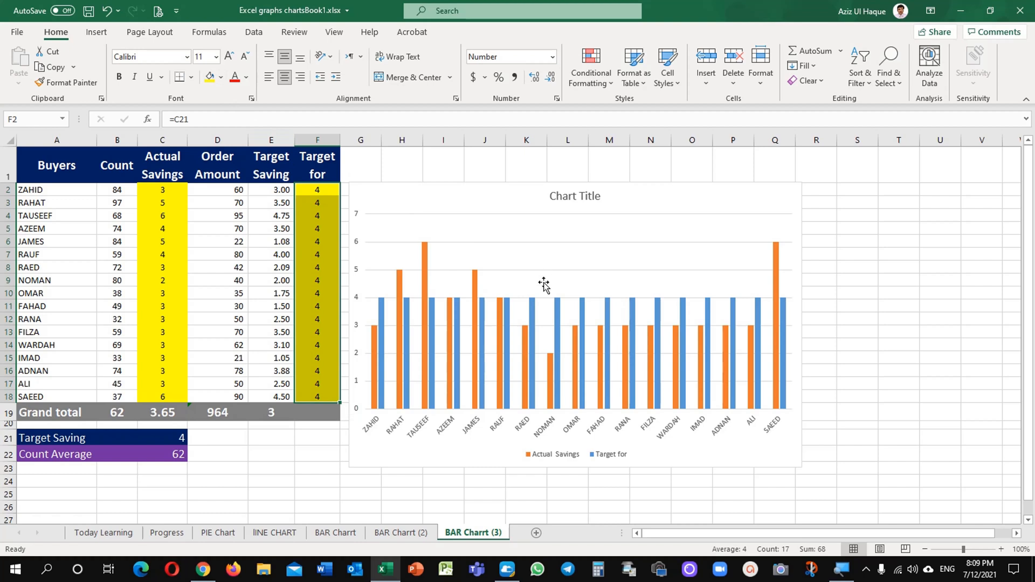
pyautogui.click(460, 325)
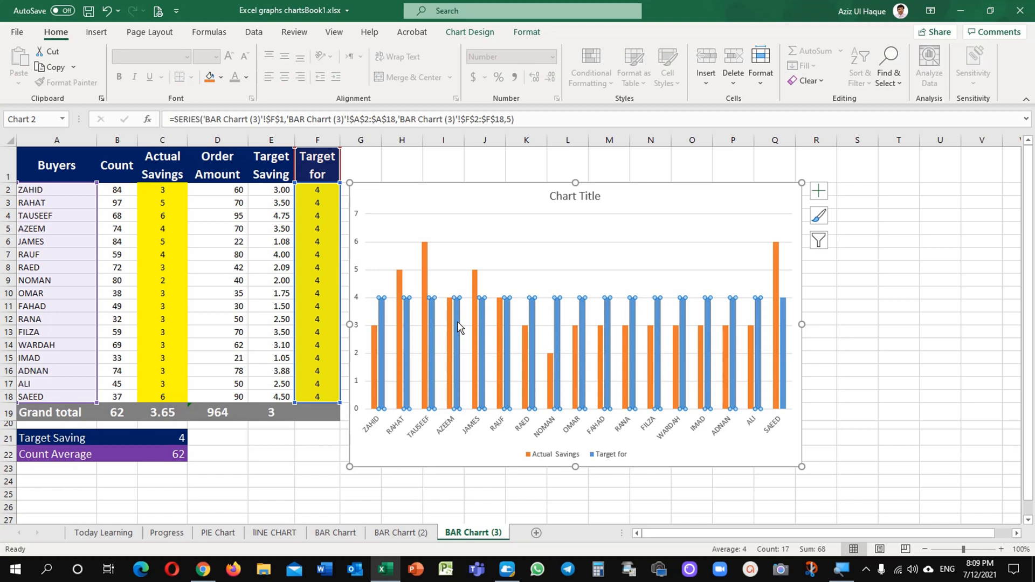
# Change the Target for series to a Line in the Combo chart type, giving a flat line at 4
pyautogui.rightClick(460, 328)
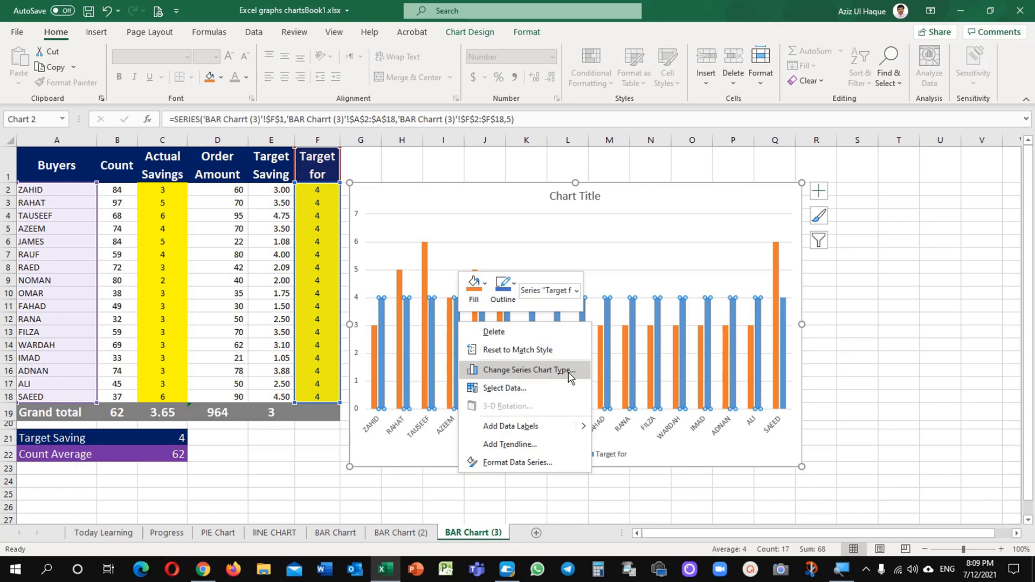
pyautogui.rightClick(434, 315)
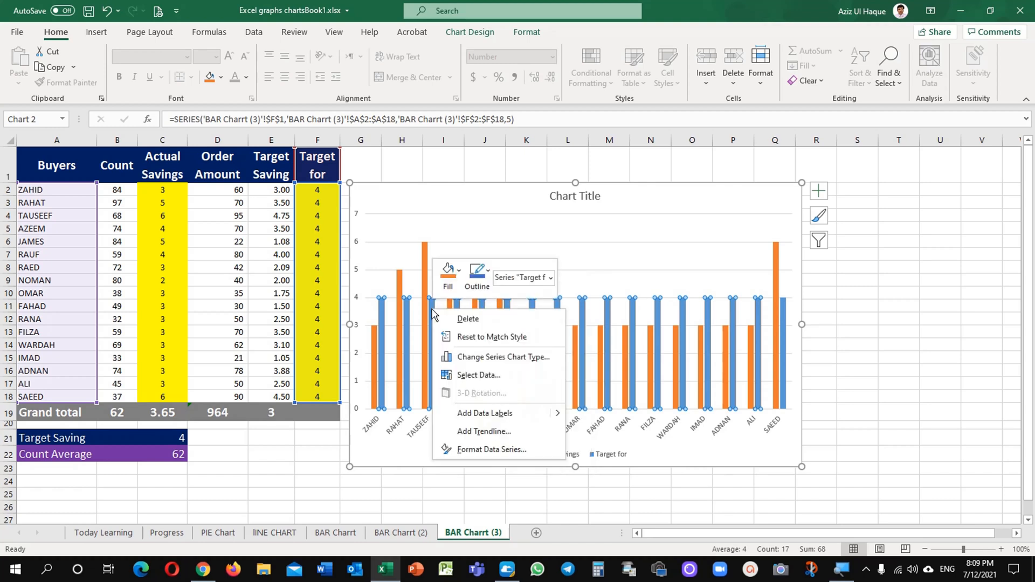
pyautogui.click(489, 359)
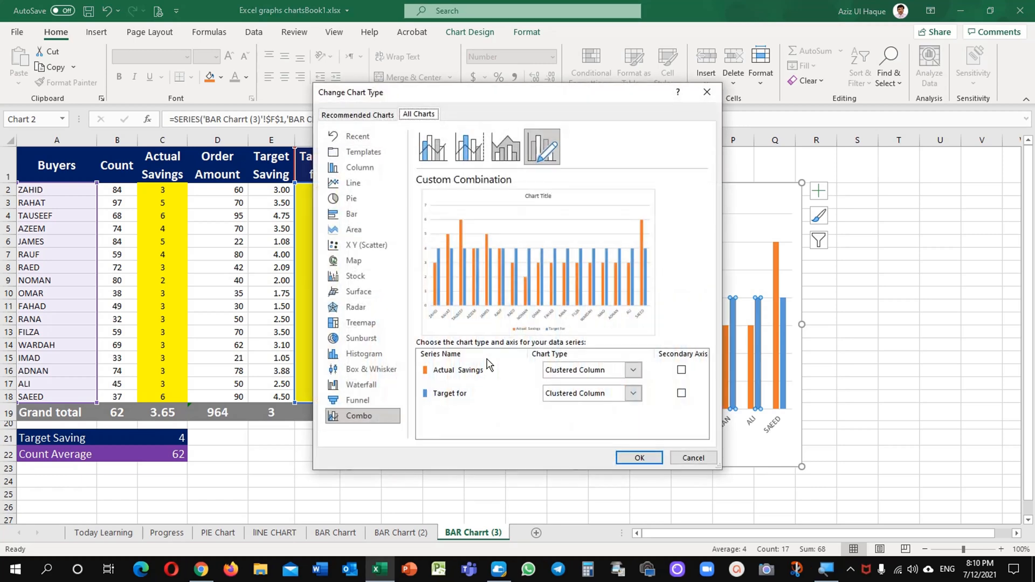
pyautogui.click(593, 395)
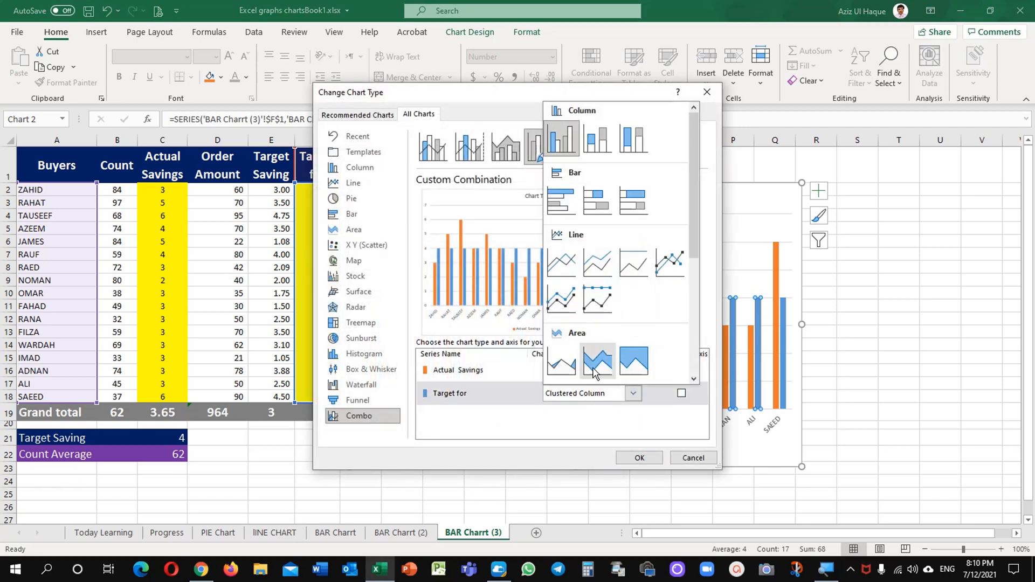
pyautogui.click(563, 268)
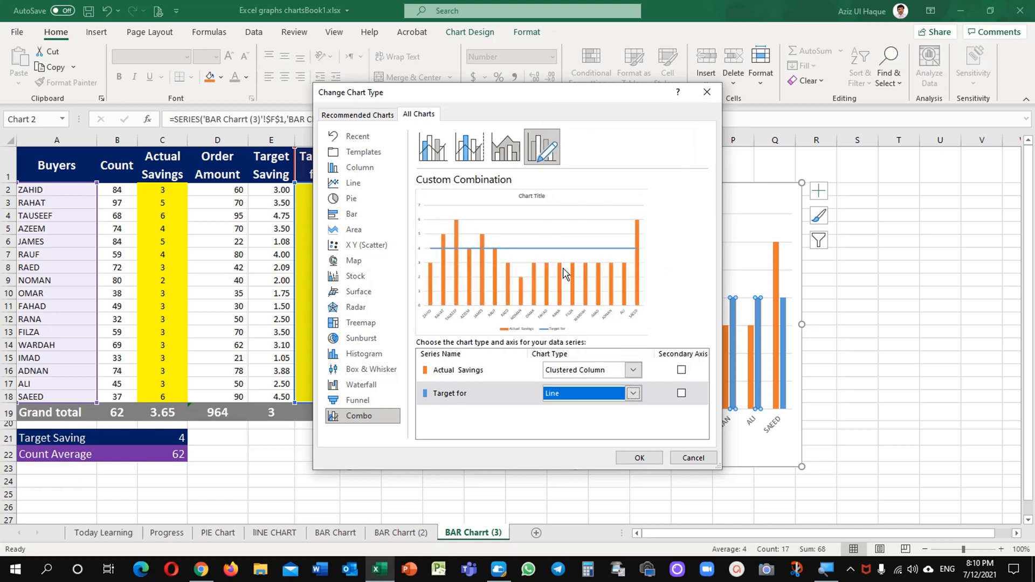
pyautogui.click(639, 458)
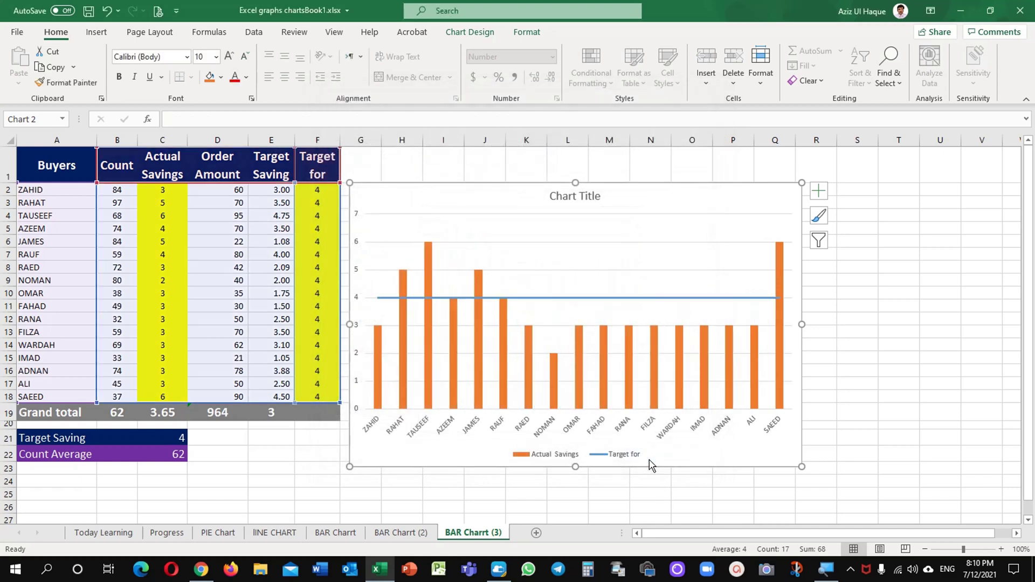
pyautogui.click(607, 301)
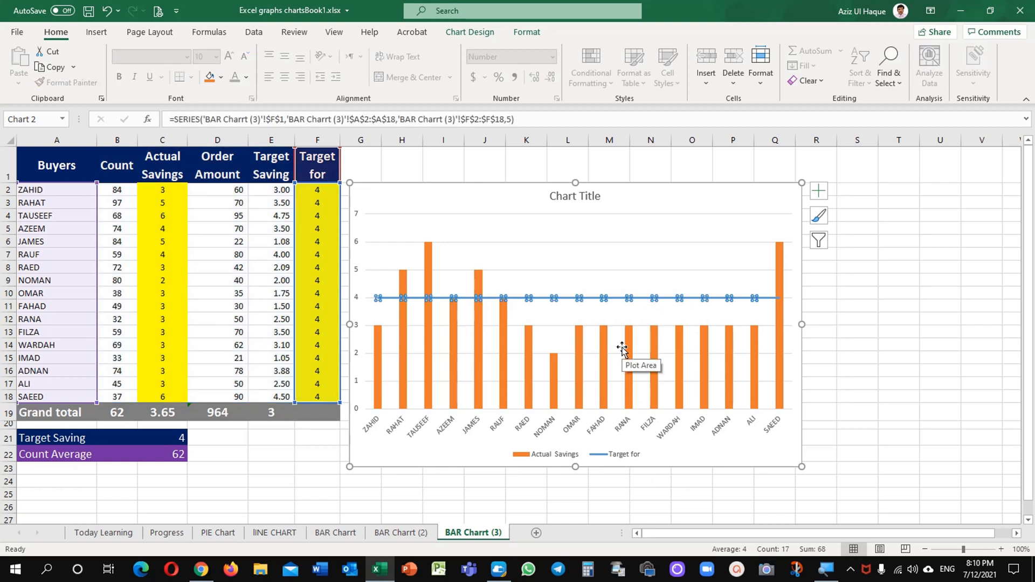
pyautogui.click(575, 200)
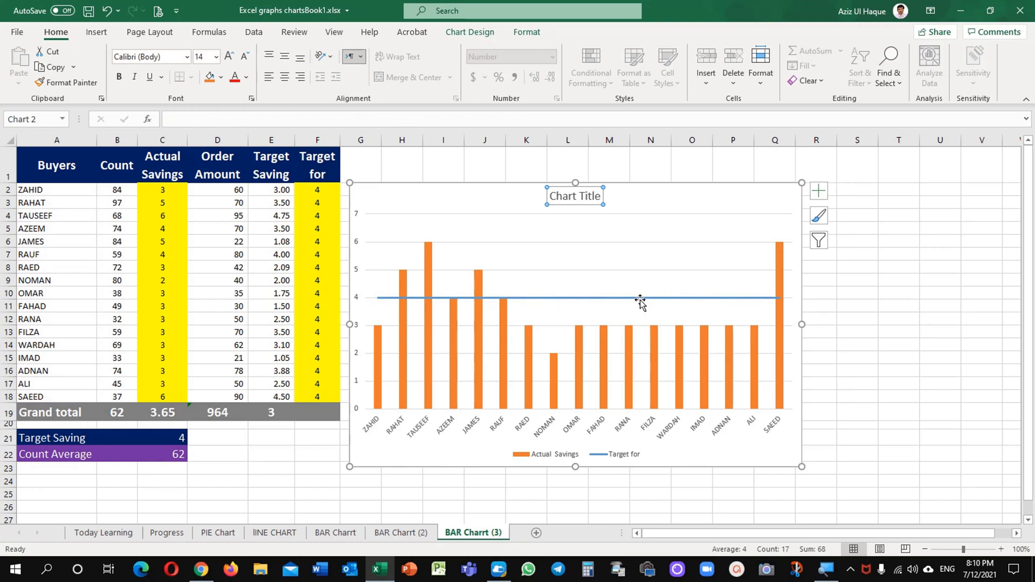
# Review the source ranges and delete the Target for line from the chart
pyautogui.click(234, 452)
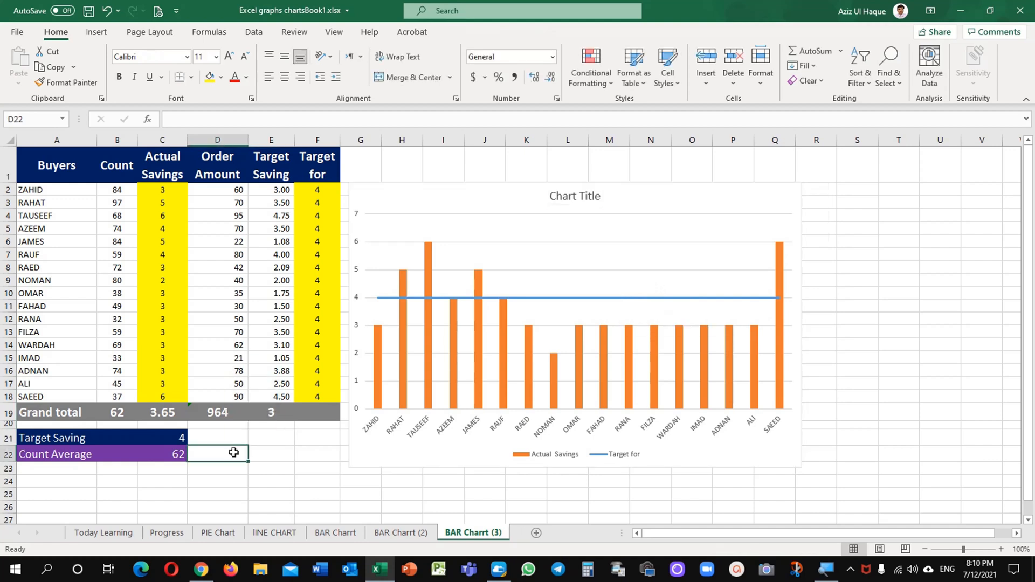
pyautogui.moveTo(320, 192); pyautogui.dragTo(318, 412)
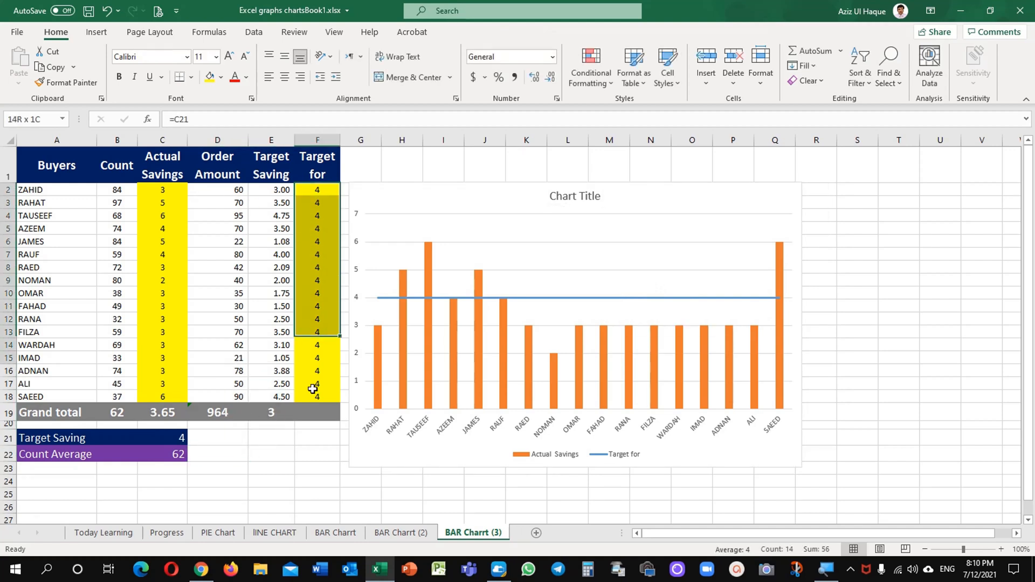
pyautogui.moveTo(162, 189); pyautogui.dragTo(159, 397)
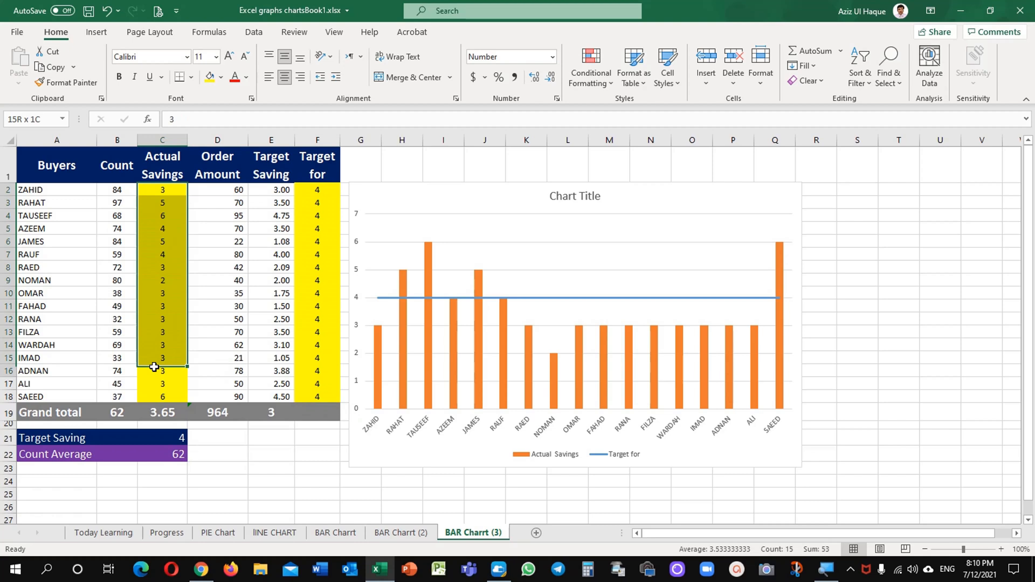
pyautogui.click(166, 441)
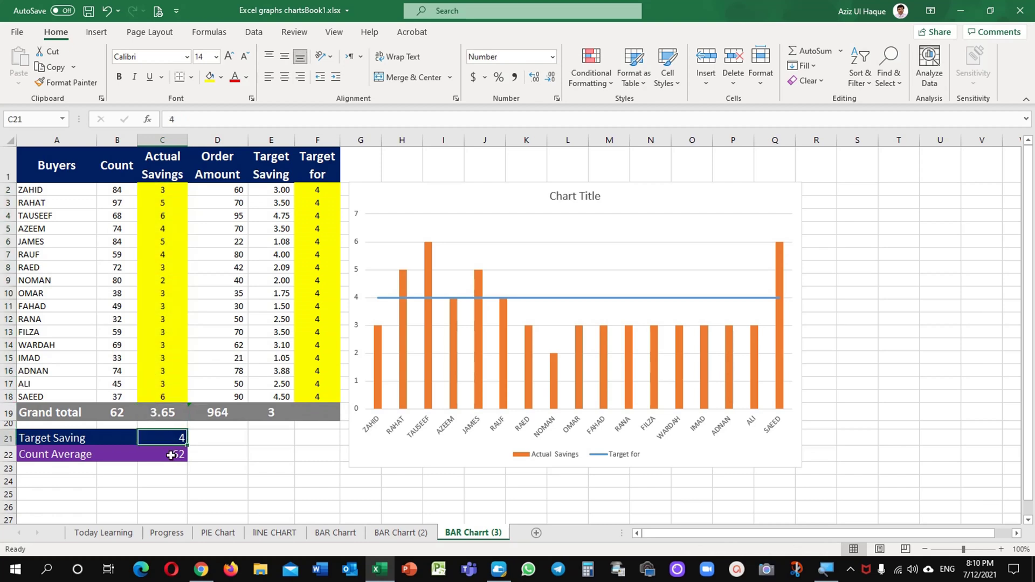
pyautogui.click(517, 295)
pyautogui.click(526, 298)
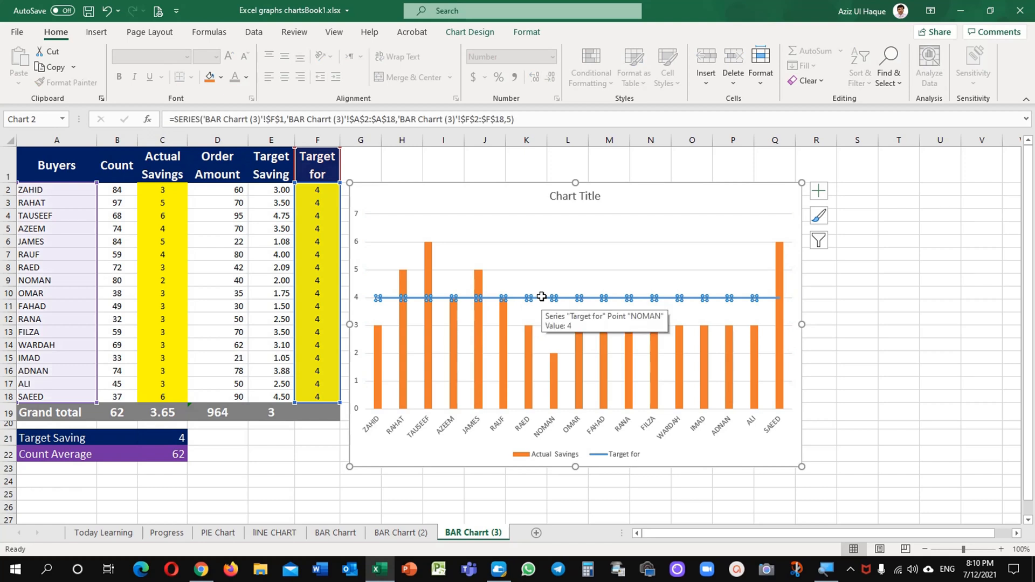
pyautogui.press('Delete')
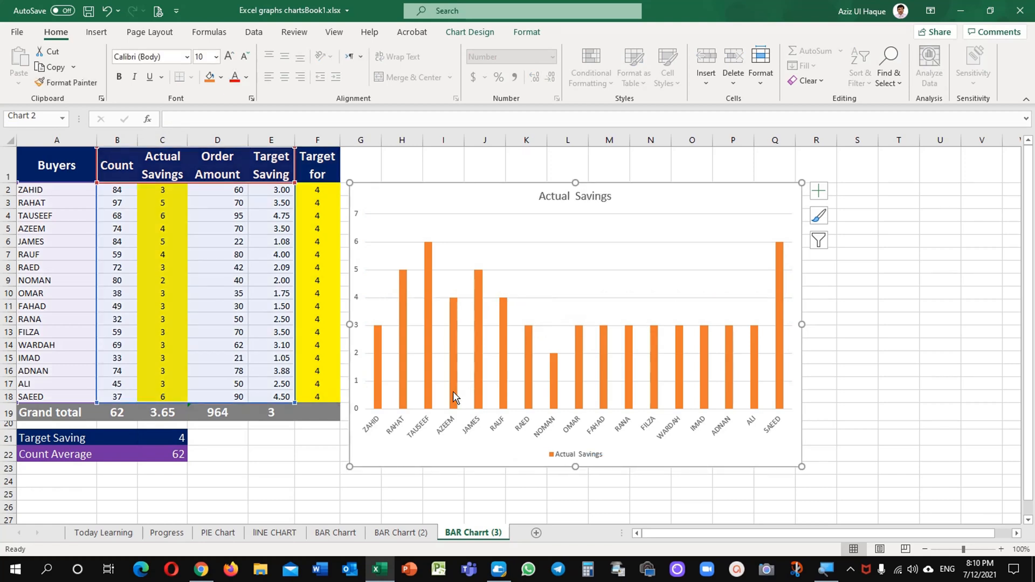
# Add a Target Saving series via Select Data, named from A21 with values from C21
pyautogui.click(547, 222)
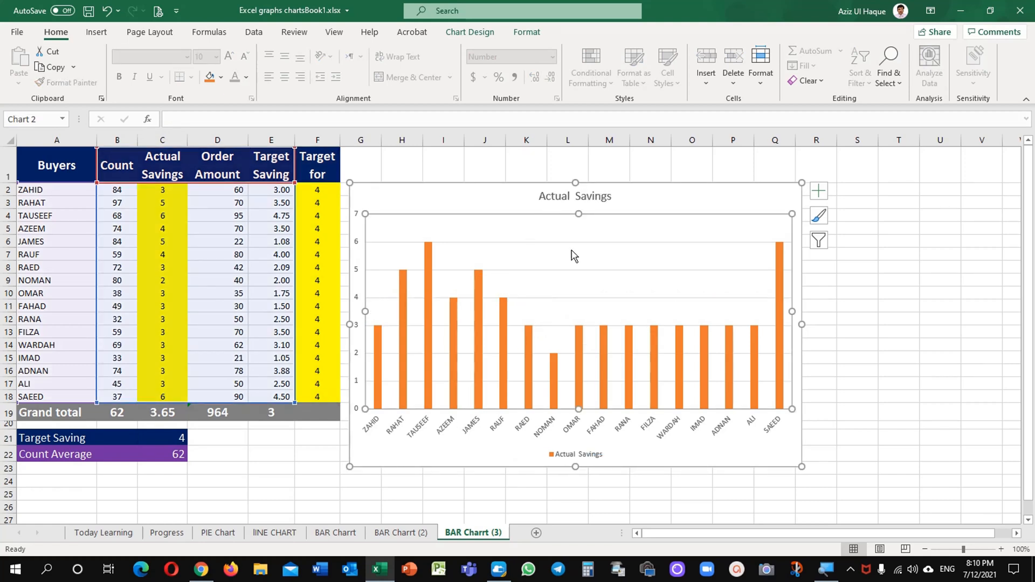
pyautogui.rightClick(591, 277)
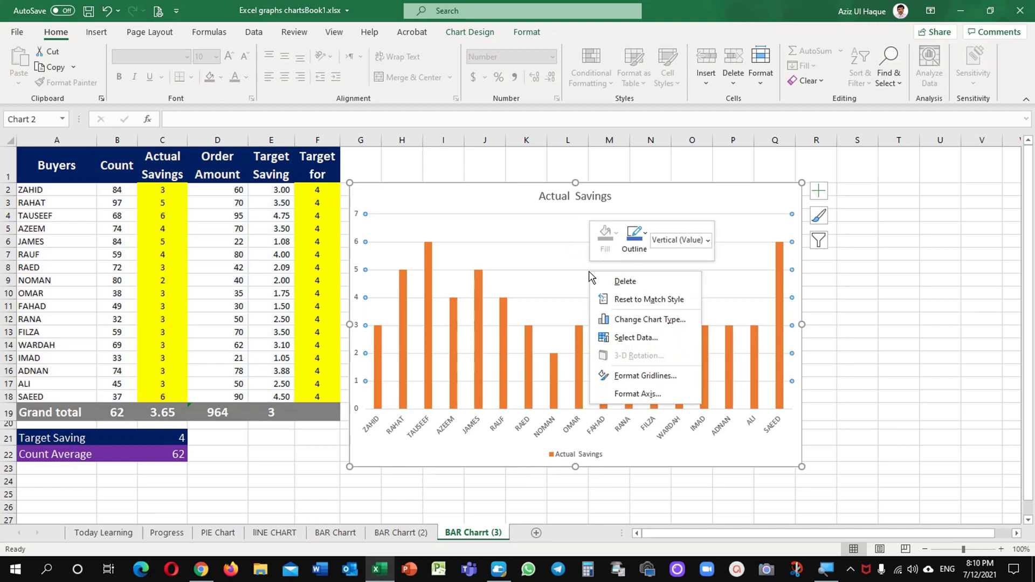
pyautogui.click(636, 338)
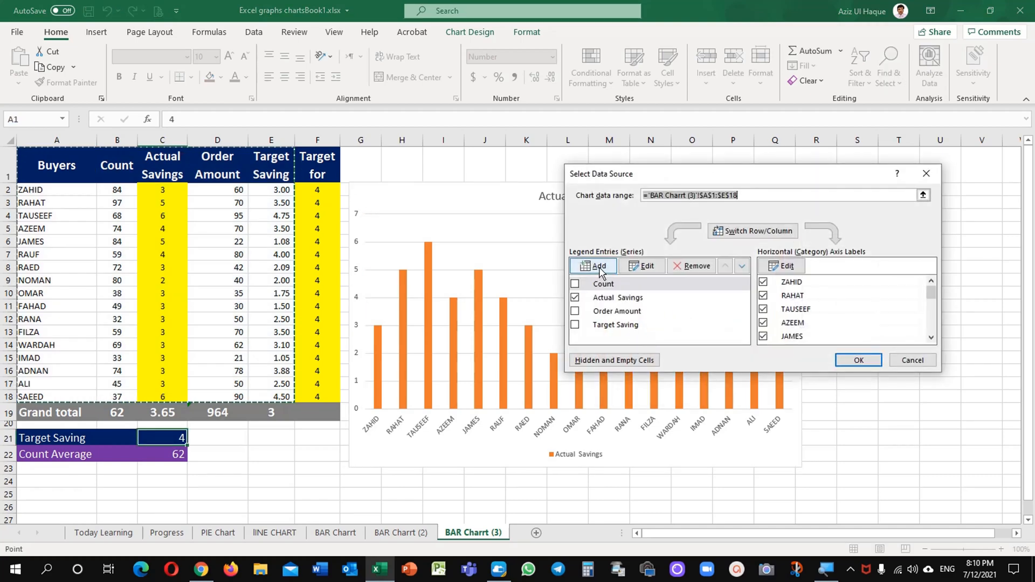
pyautogui.click(597, 266)
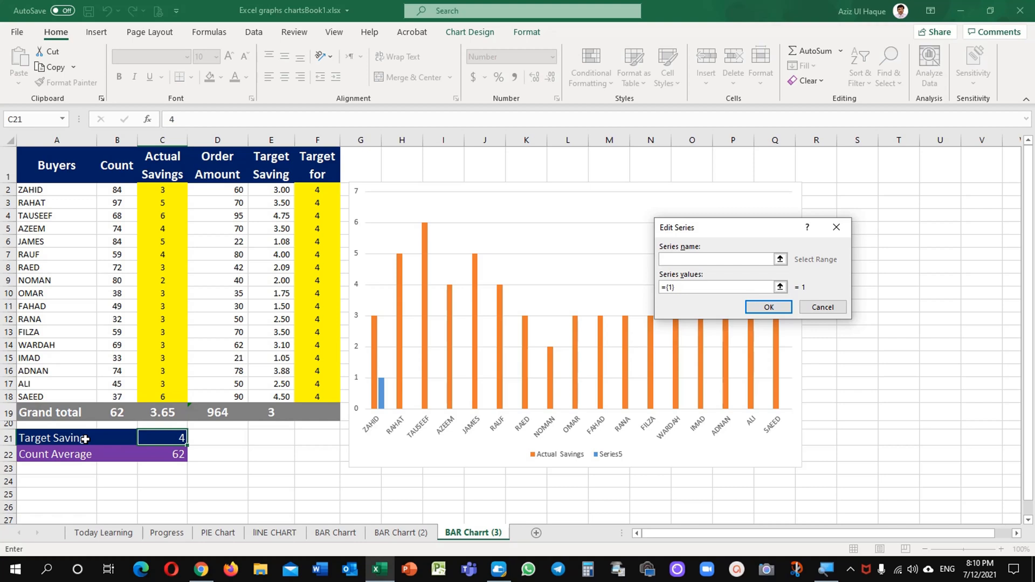
pyautogui.click(42, 438)
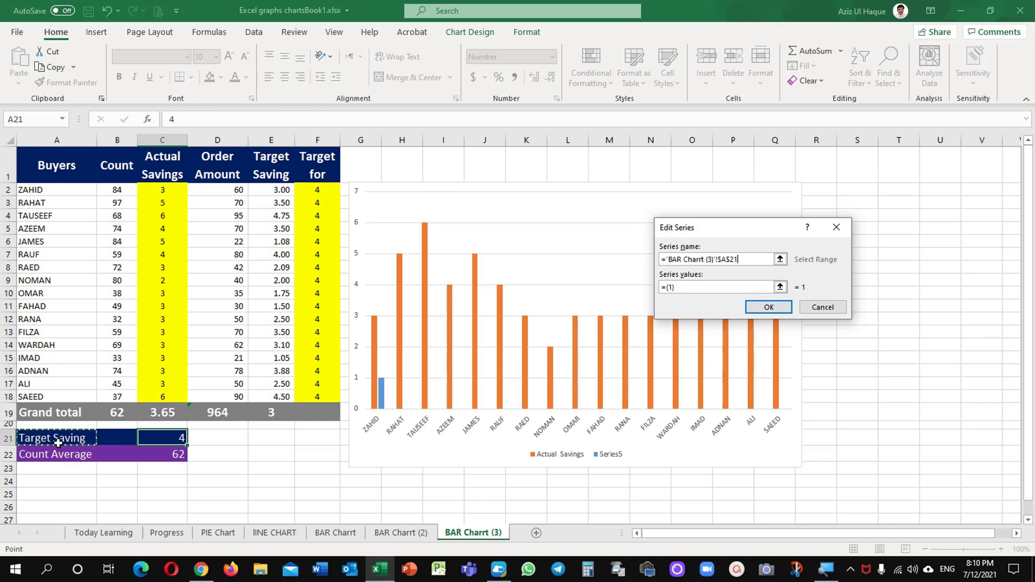
pyautogui.tripleClick(670, 289)
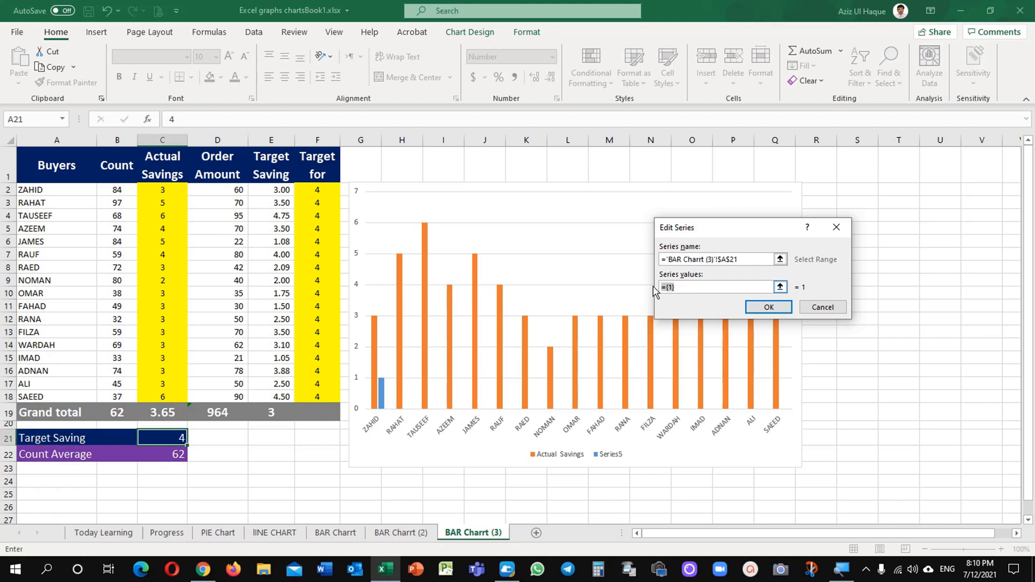
pyautogui.press('Delete')
pyautogui.click(170, 446)
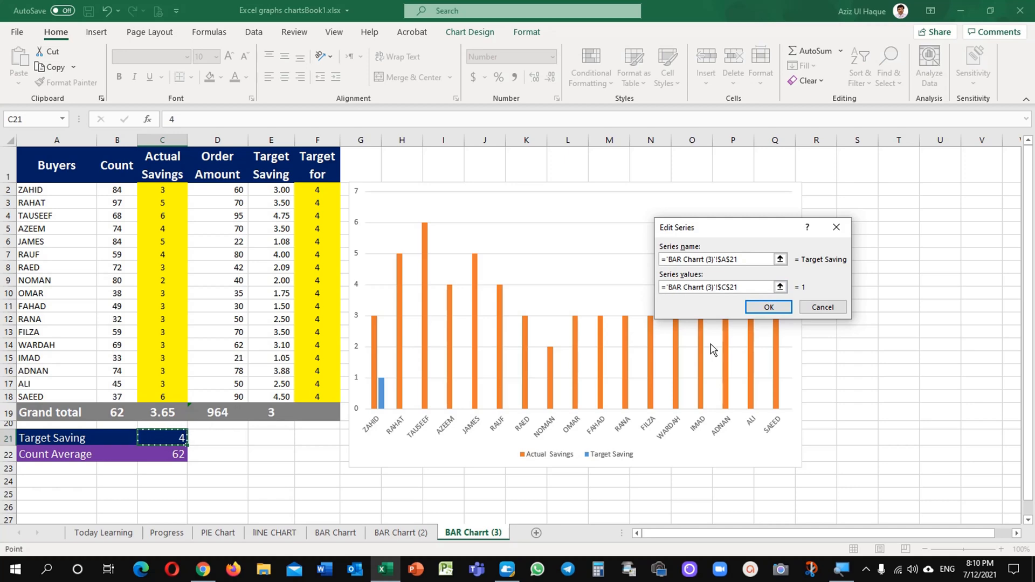
pyautogui.click(772, 311)
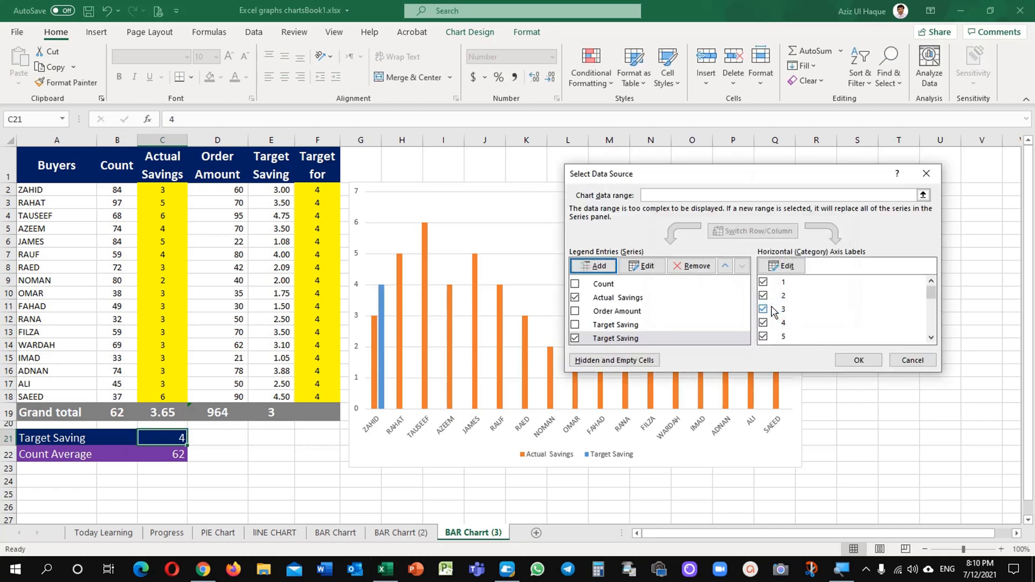
pyautogui.click(860, 361)
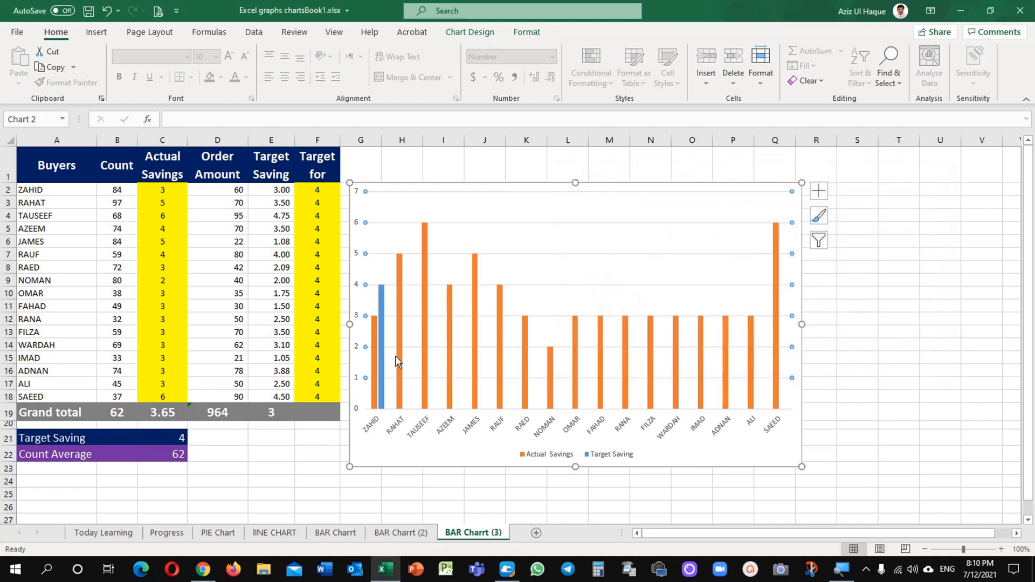
pyautogui.click(383, 319)
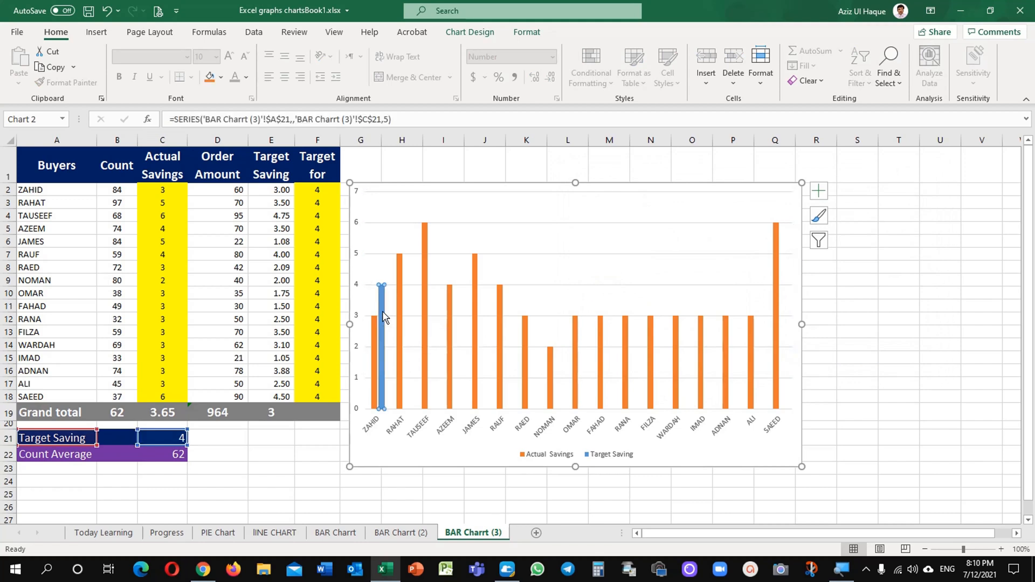
# Change the Target Saving series to Scatter so it shows as a single point at 4
pyautogui.rightClick(384, 317)
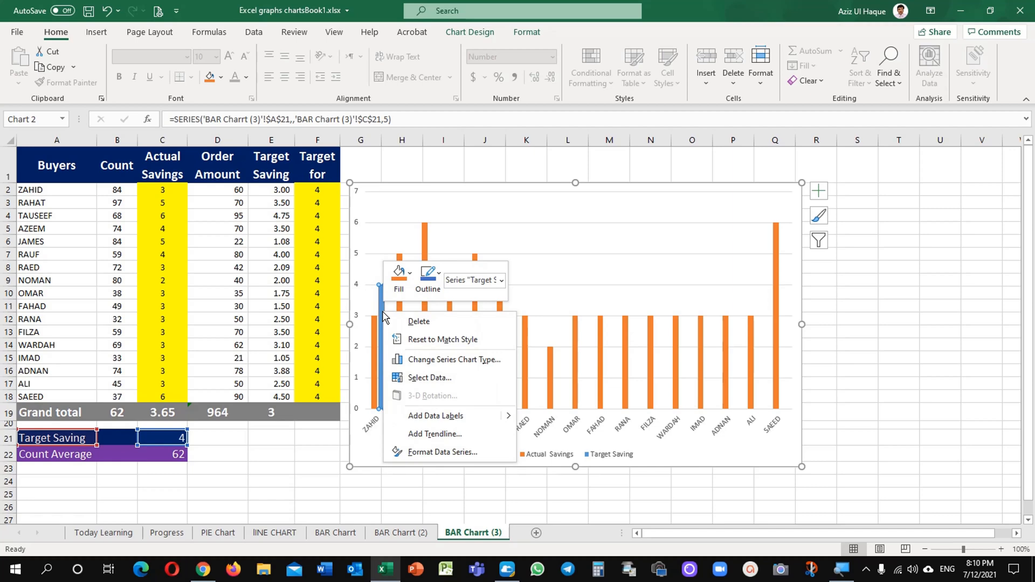
pyautogui.click(439, 360)
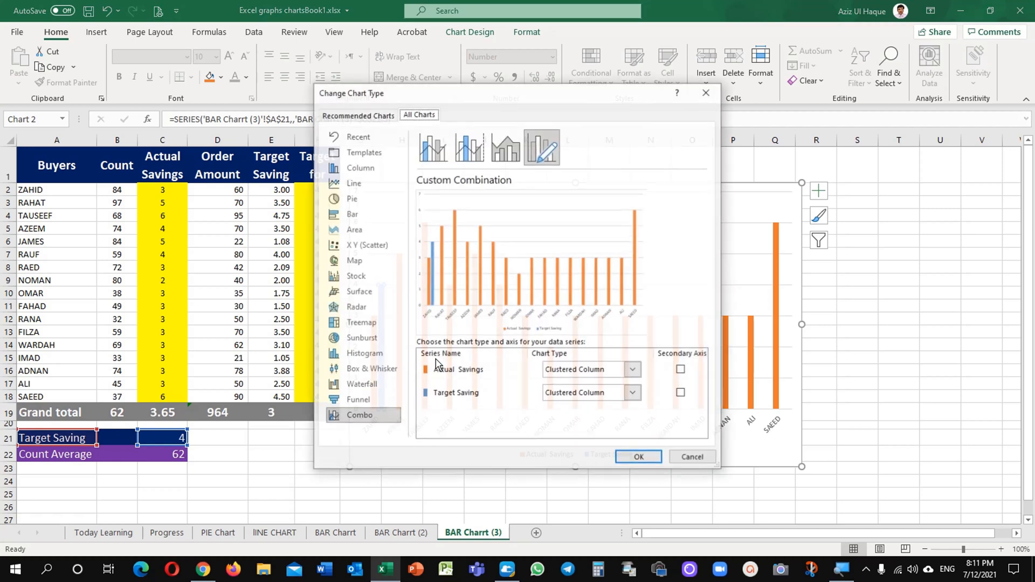
pyautogui.click(633, 394)
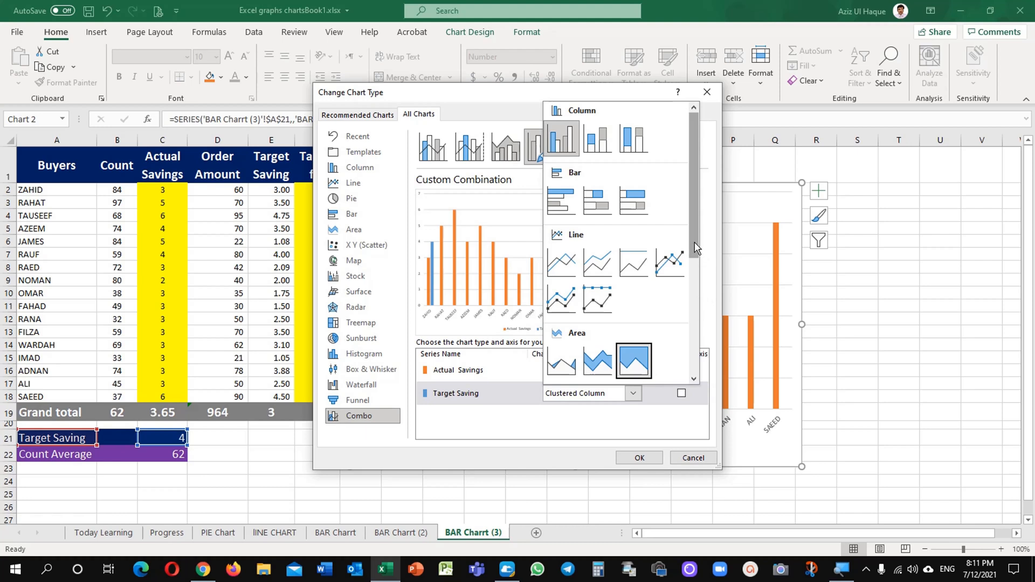
pyautogui.moveTo(695, 243); pyautogui.dragTo(686, 334)
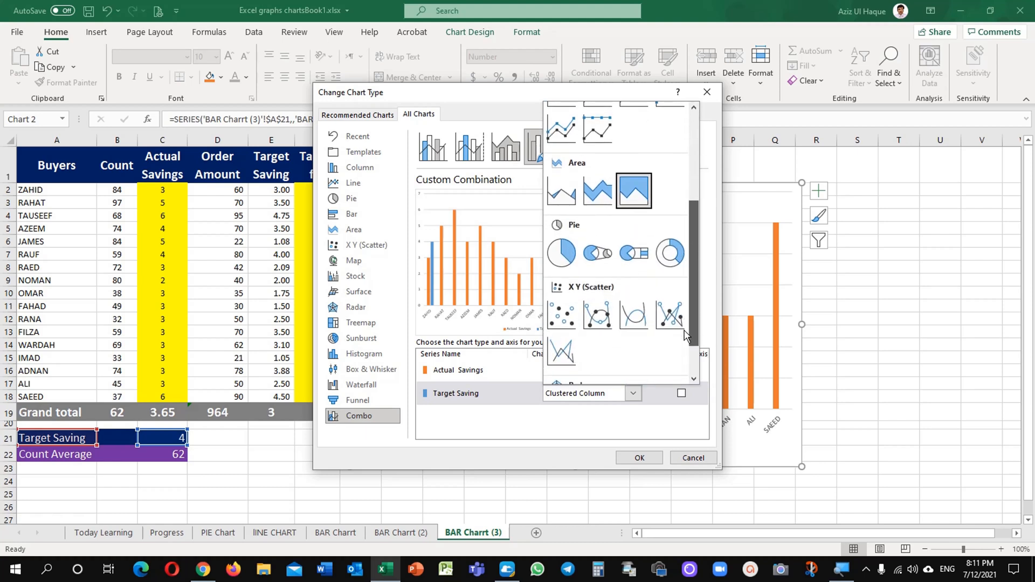
pyautogui.click(566, 314)
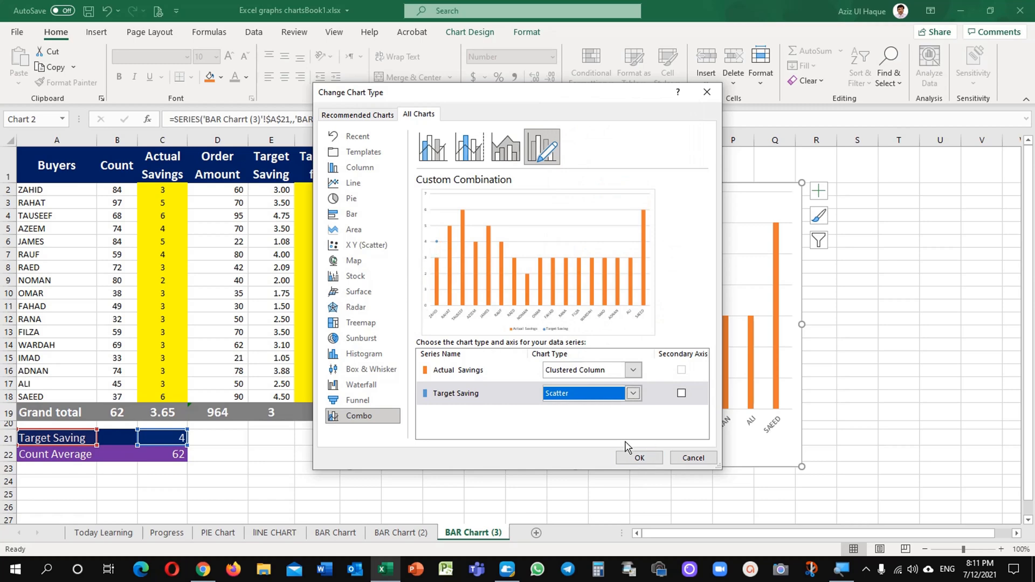
pyautogui.click(639, 457)
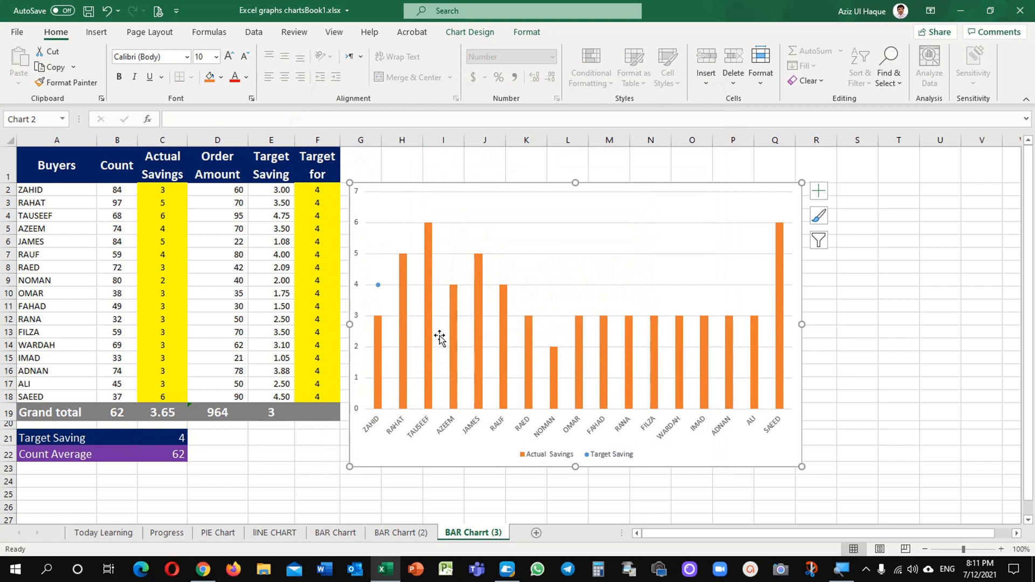
# Turn on Error Bars for the Target Saving point via Chart Elements and reselect the point
pyautogui.click(379, 286)
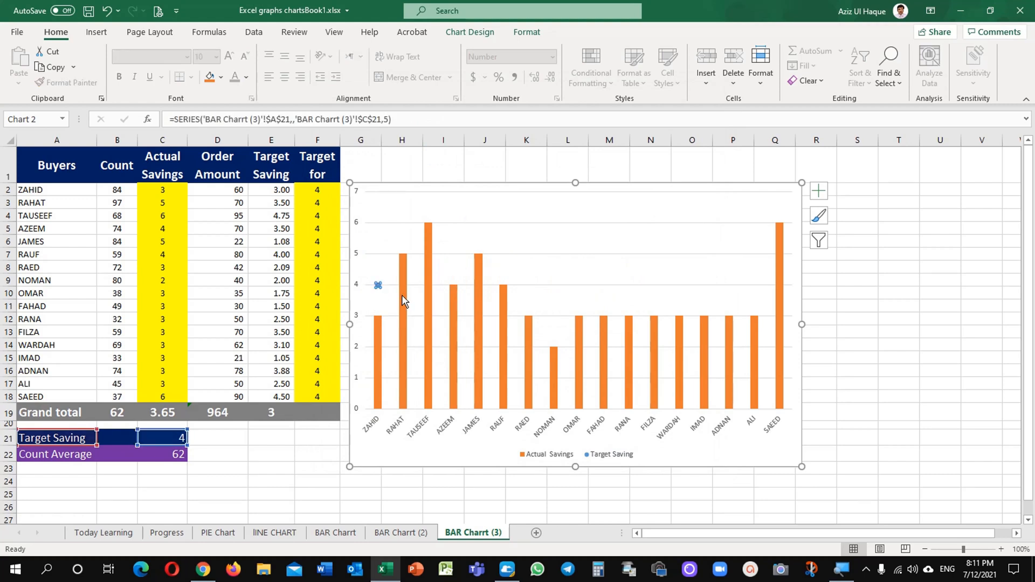
pyautogui.click(821, 193)
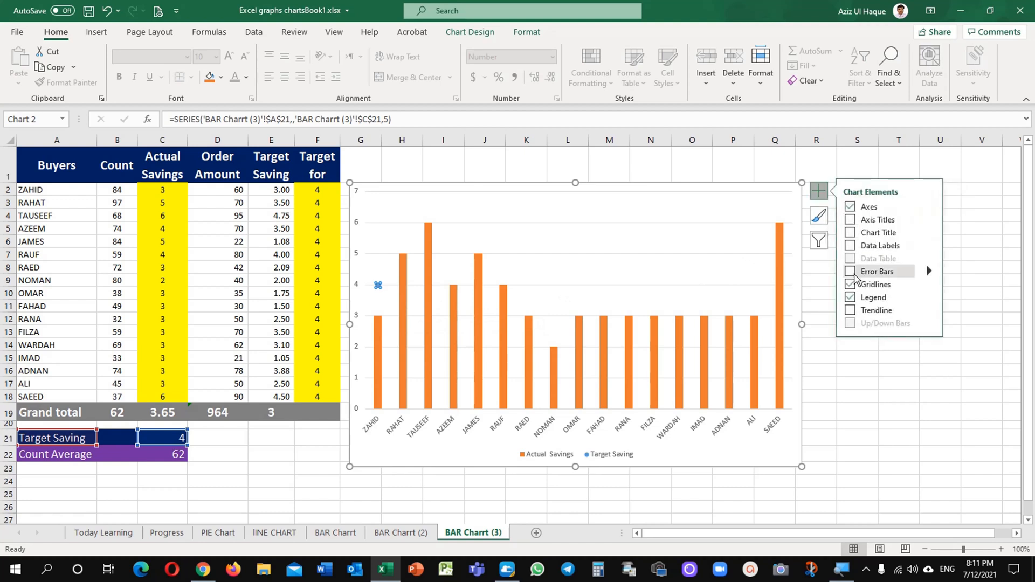
pyautogui.click(851, 272)
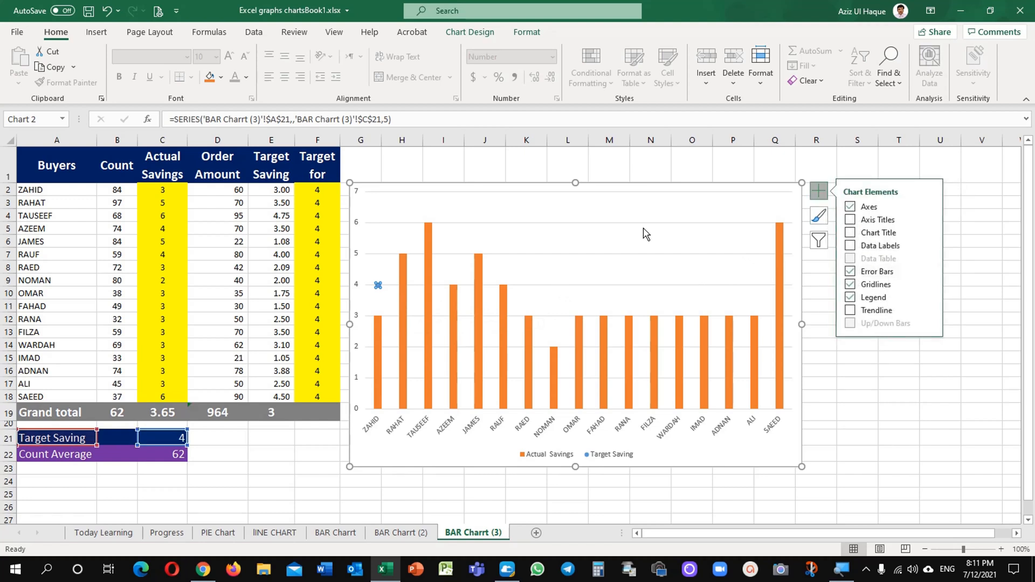
pyautogui.click(818, 192)
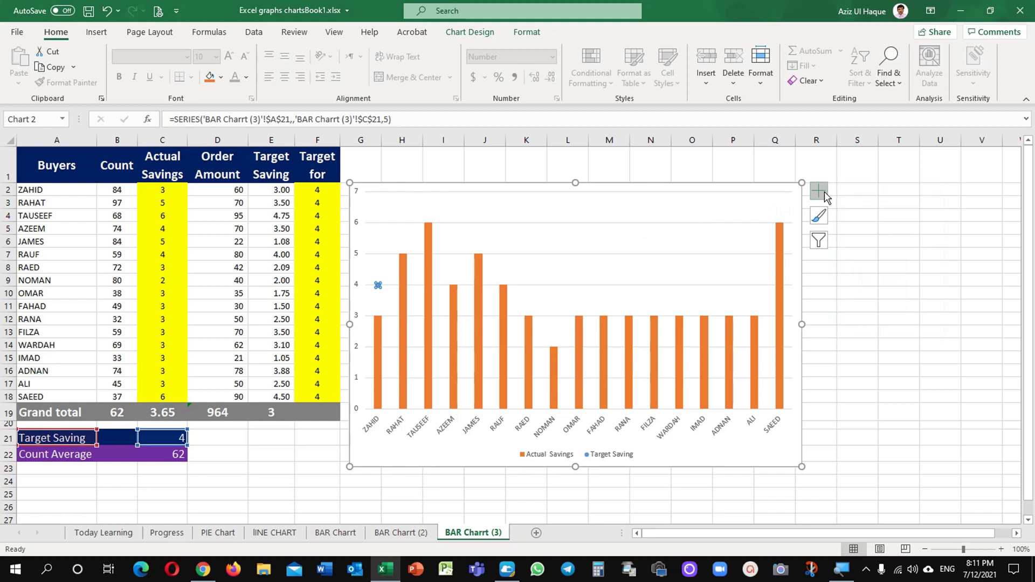
pyautogui.click(384, 295)
pyautogui.click(378, 286)
# Open Format Data Series and switch to the Target Saving X Error Bars
pyautogui.rightClick(380, 288)
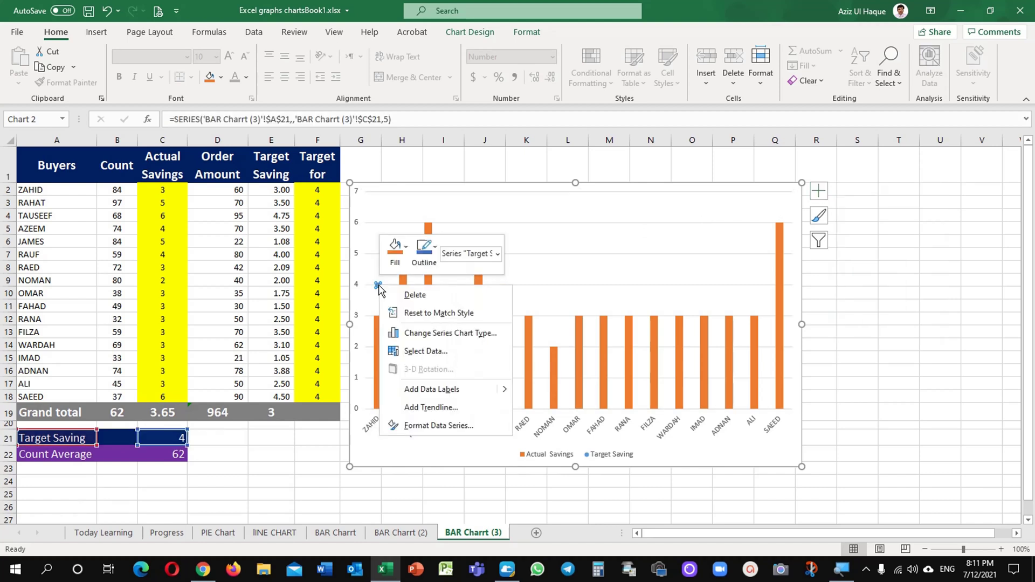
pyautogui.click(441, 427)
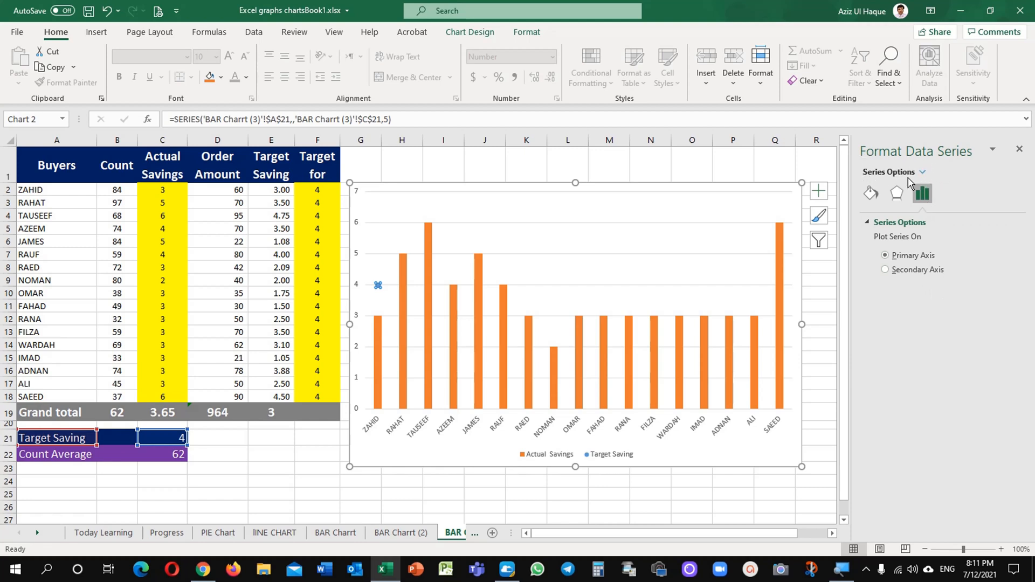
pyautogui.click(924, 172)
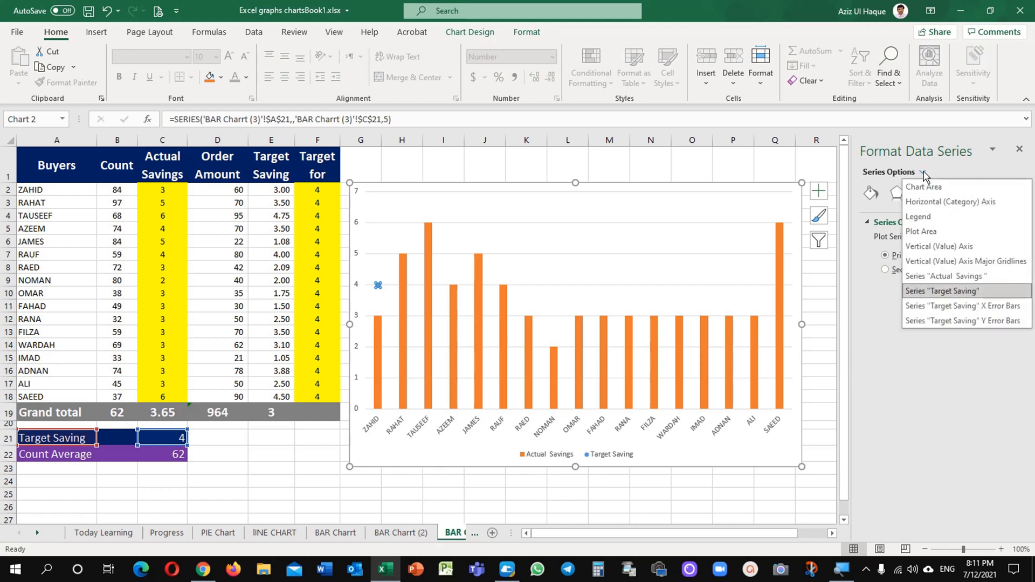
pyautogui.click(963, 305)
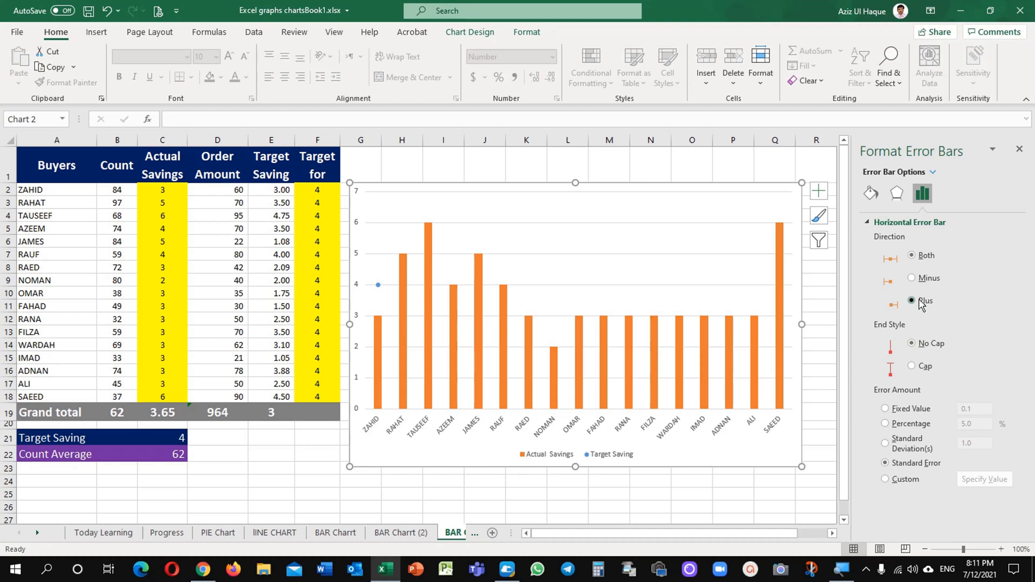
# Set the horizontal error bar to Plus direction, No Cap, Fixed Value 17 so it spans the columns
pyautogui.click(898, 409)
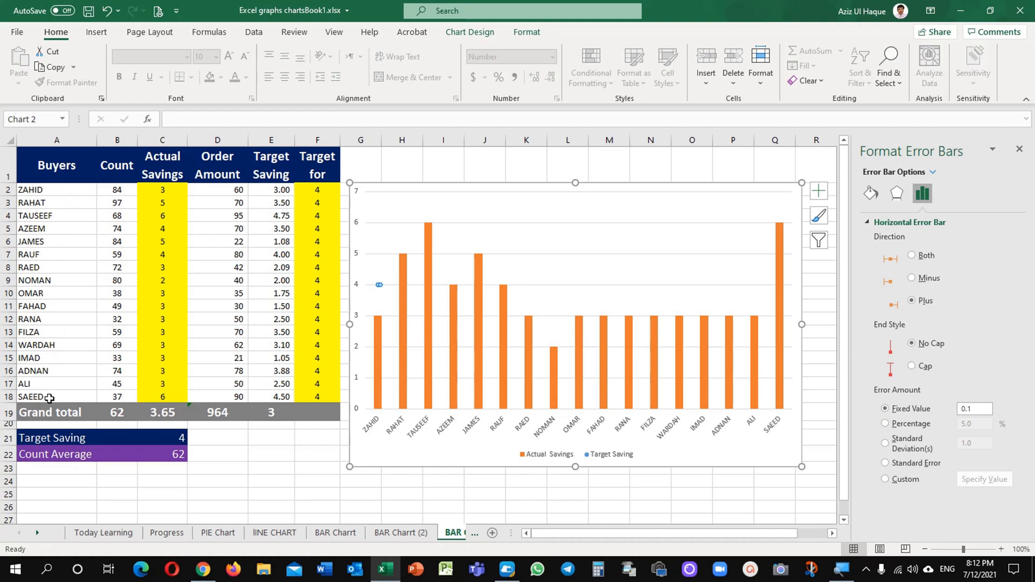
pyautogui.moveTo(980, 408); pyautogui.dragTo(955, 411)
pyautogui.click(673, 506)
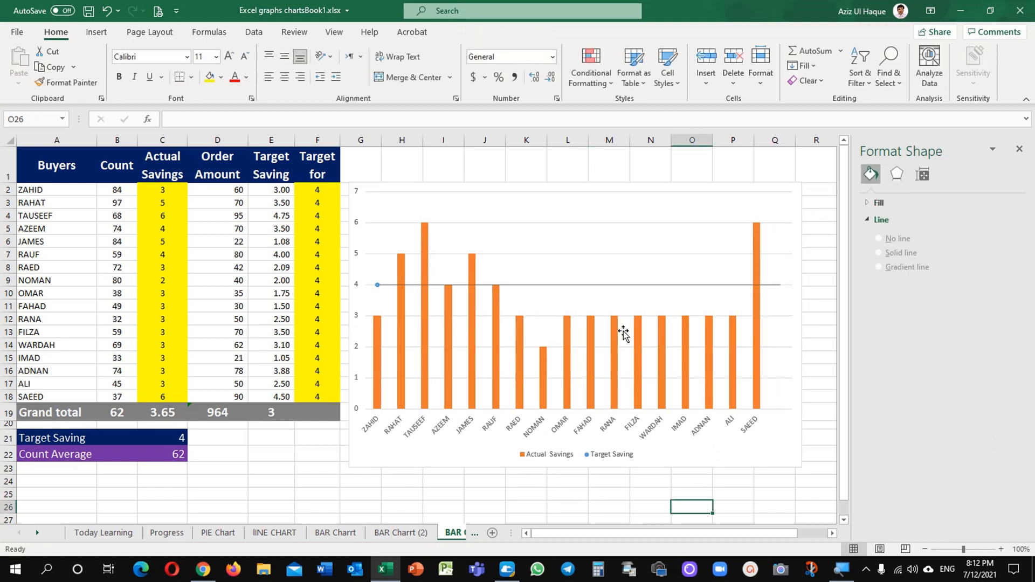
# Make the target error bar a solid line and raise its width to 7.5 pt
pyautogui.click(588, 289)
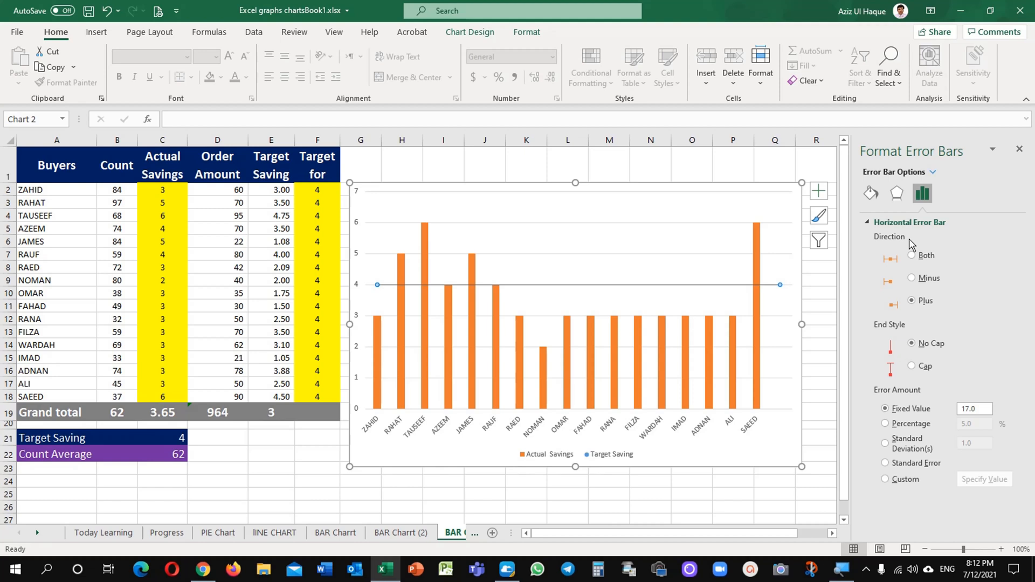
pyautogui.click(872, 192)
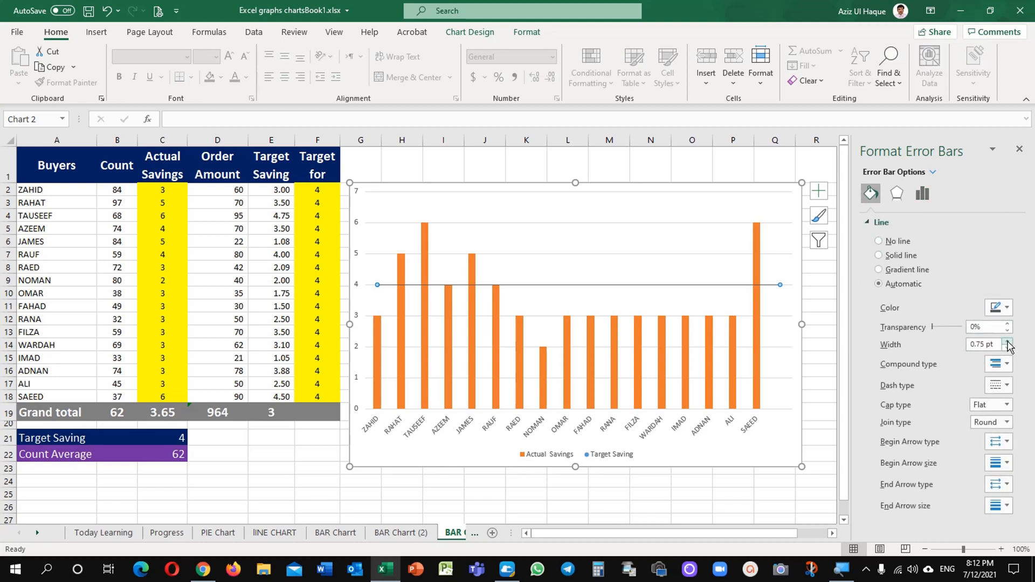
pyautogui.click(1009, 342)
pyautogui.click(1008, 341)
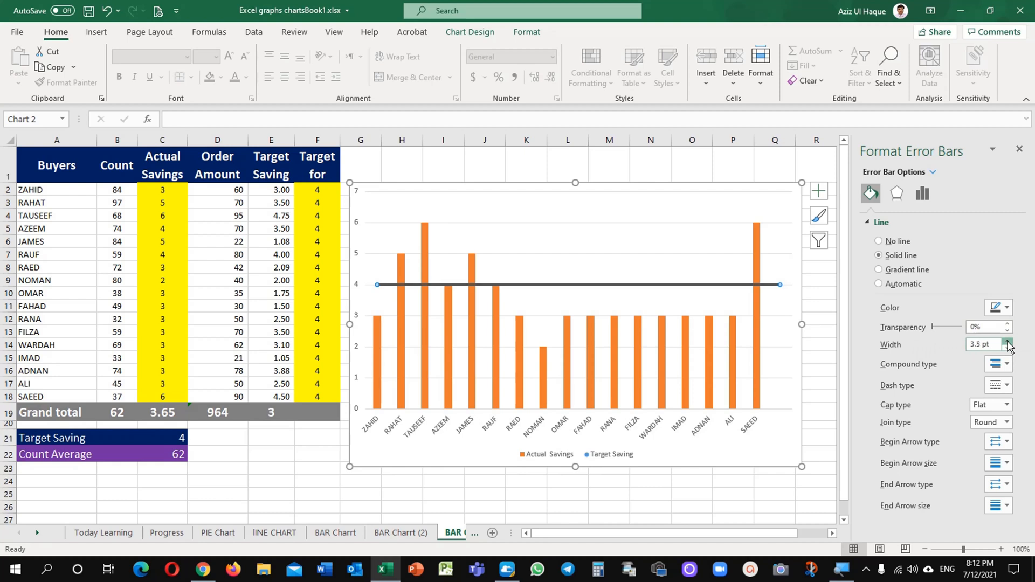
pyautogui.click(1009, 341)
pyautogui.click(1009, 342)
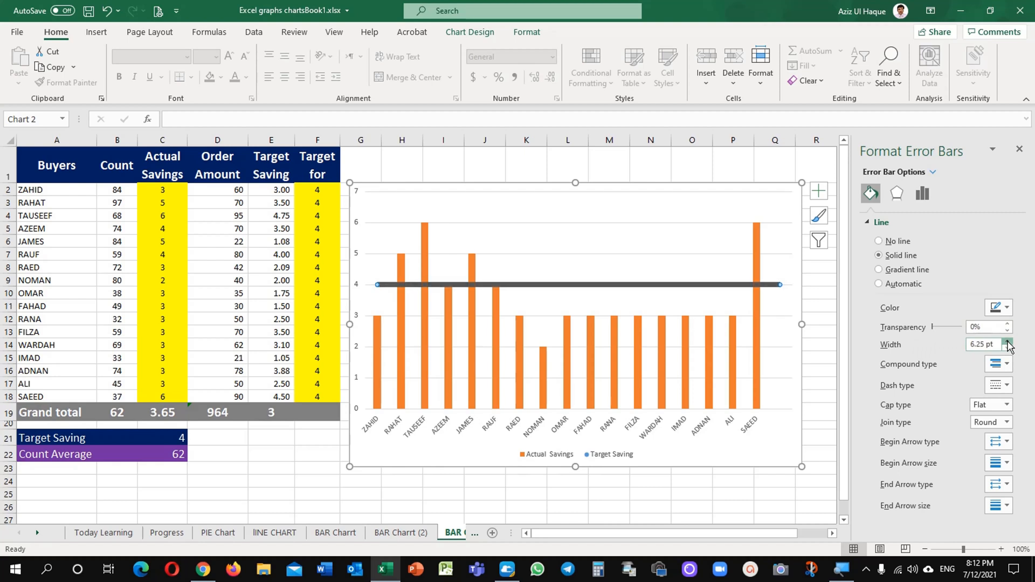
pyautogui.click(1008, 342)
pyautogui.click(1008, 341)
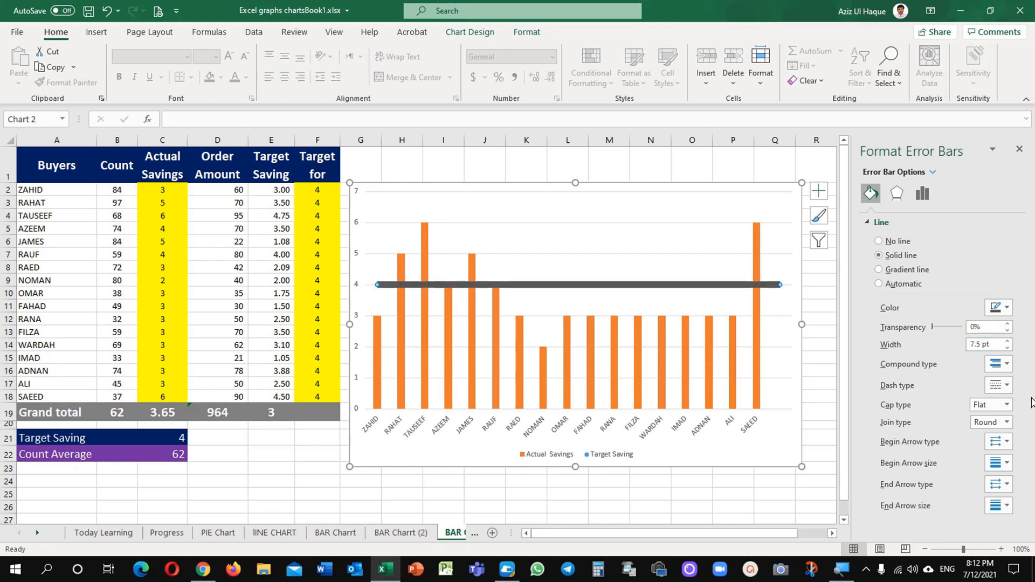
# Colour the target line red and select the Actual Savings columns
pyautogui.click(1007, 308)
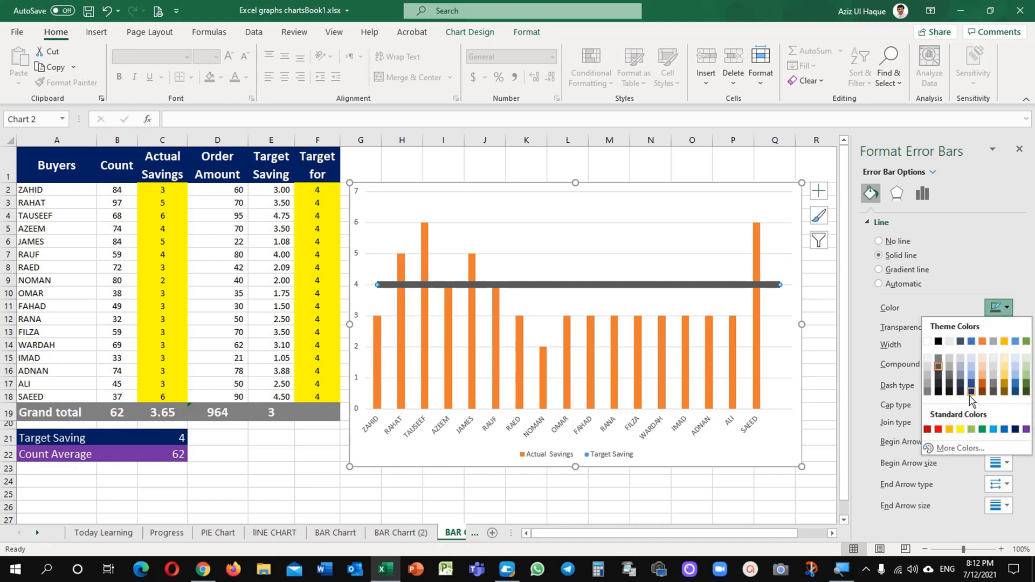
pyautogui.click(940, 430)
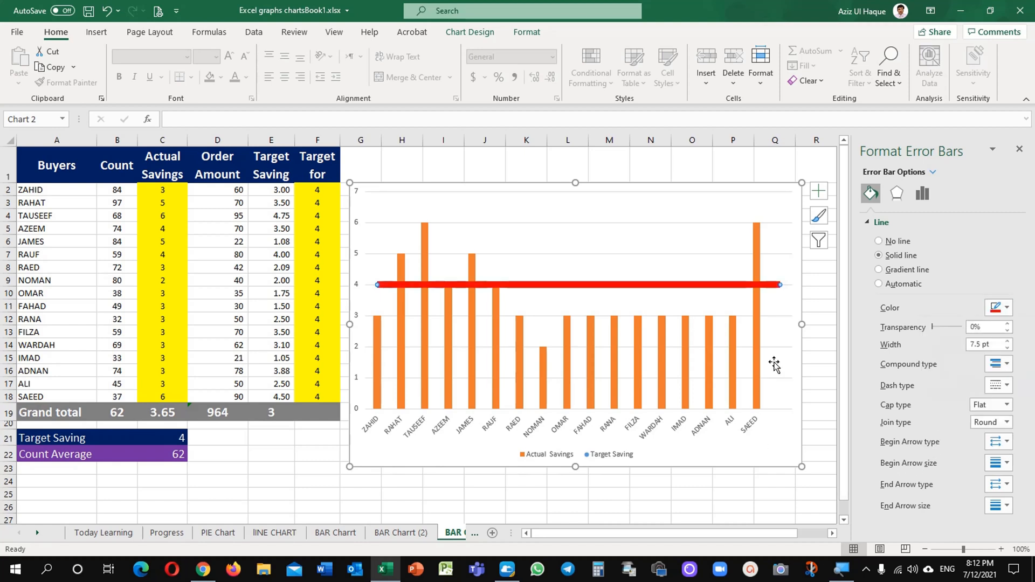
pyautogui.click(758, 371)
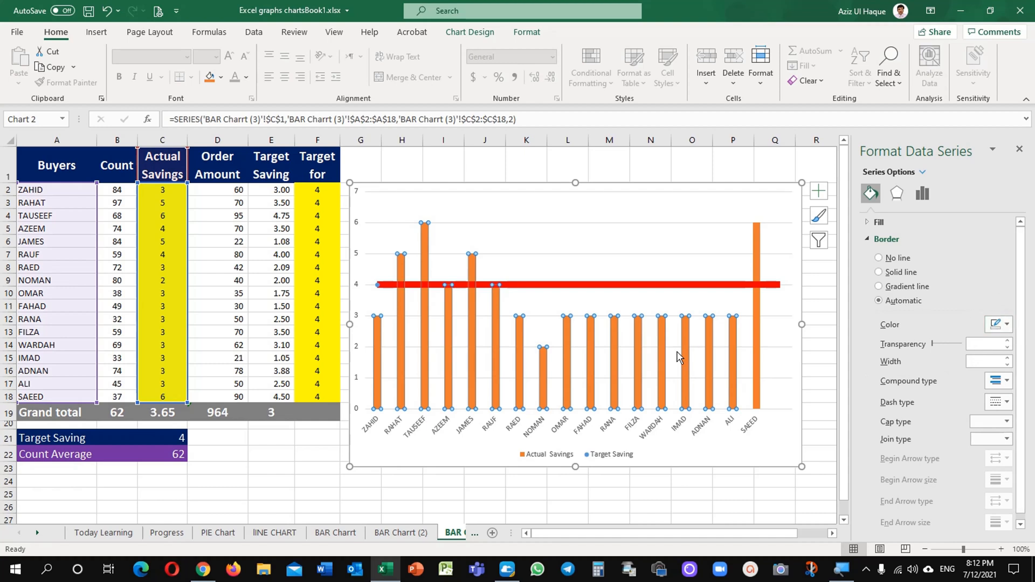
# Fill the Actual Savings columns dark blue from the mini toolbar
pyautogui.rightClick(617, 348)
pyautogui.click(643, 306)
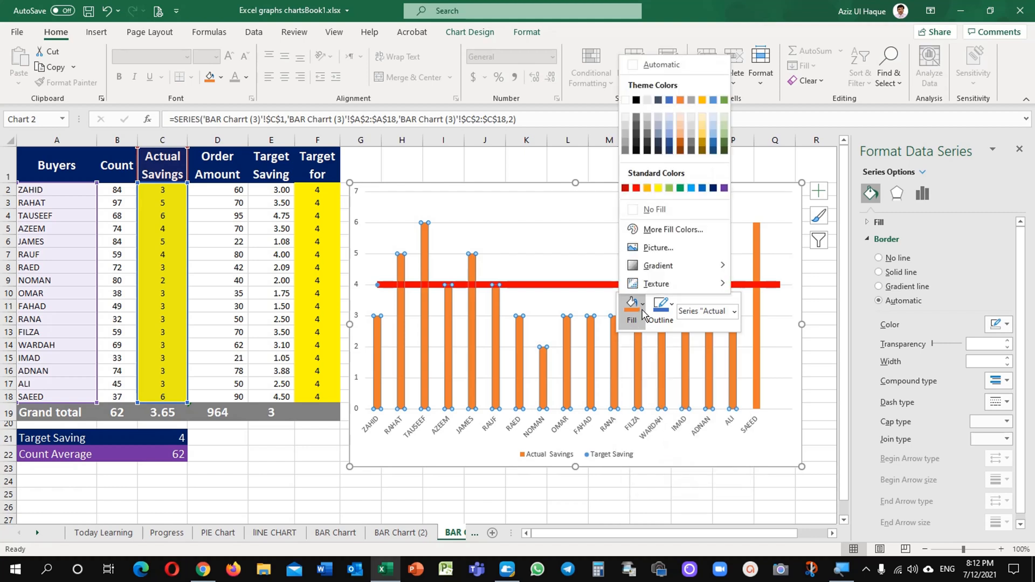
pyautogui.click(714, 188)
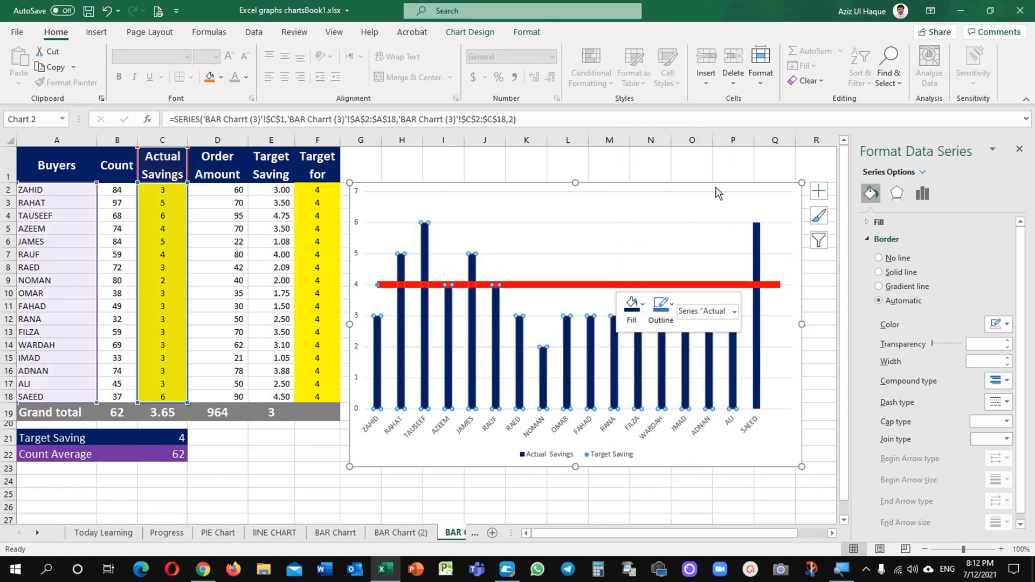
pyautogui.click(744, 366)
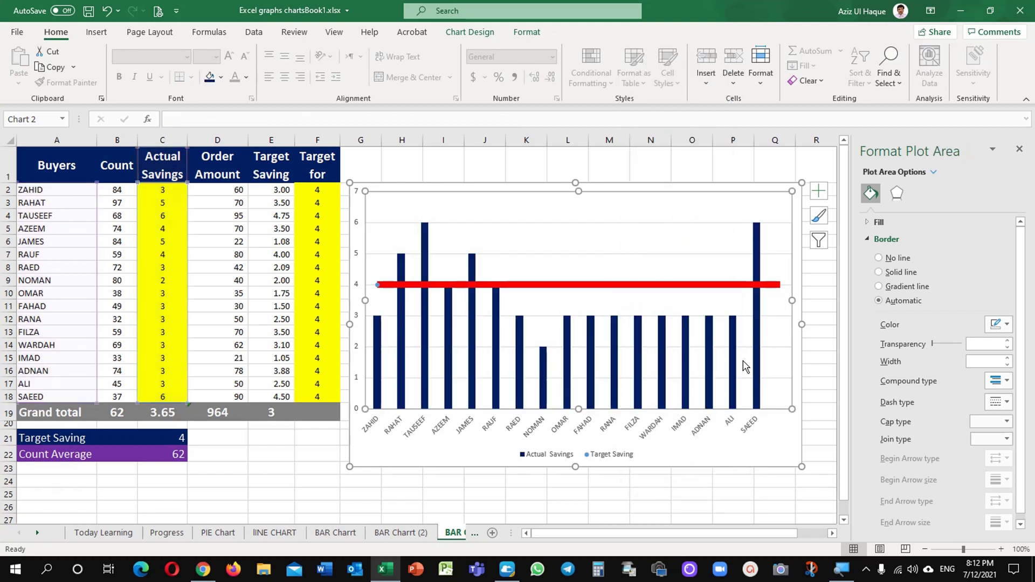
# Reselect the red target line and return to its Error Bar Options
pyautogui.click(599, 285)
pyautogui.click(556, 275)
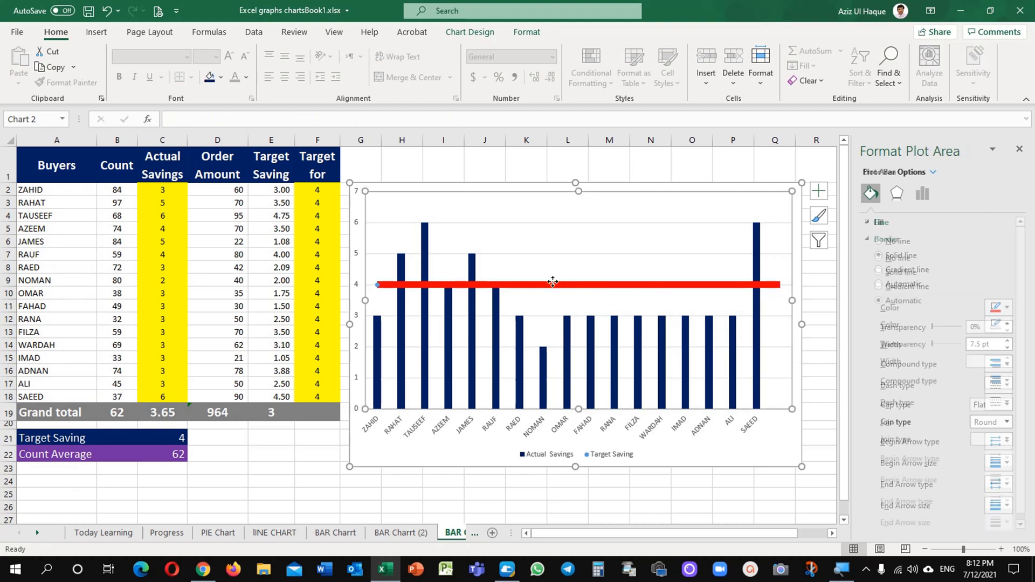
pyautogui.click(554, 286)
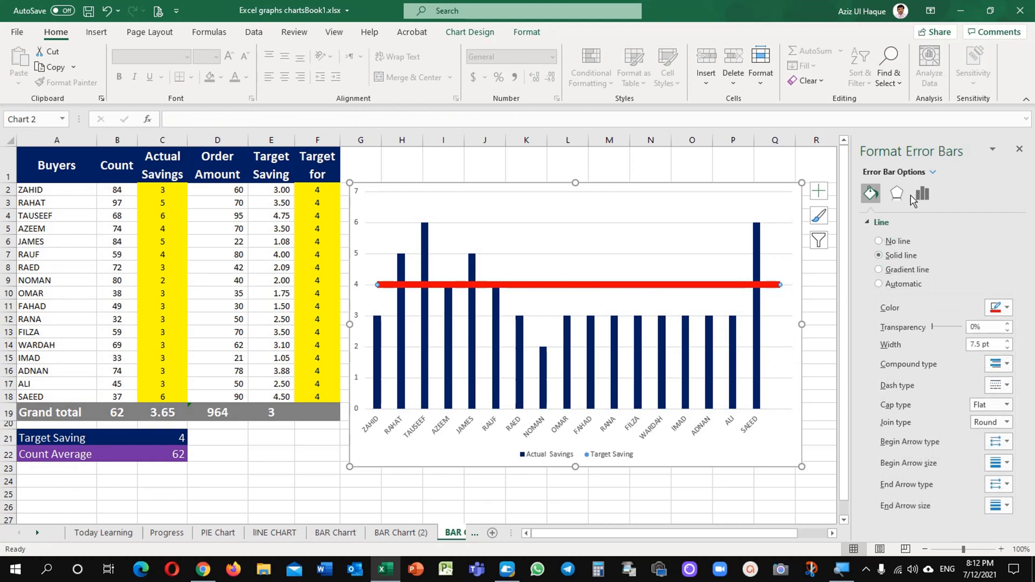
pyautogui.click(933, 173)
# Switch the red line's error amount to Custom and enter first positive and negative values
pyautogui.click(923, 193)
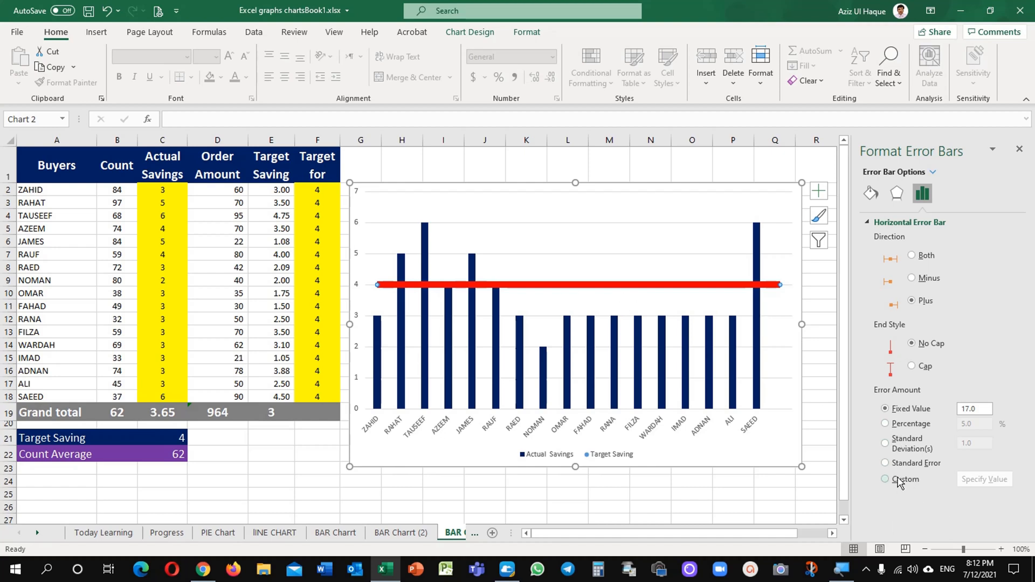
pyautogui.click(886, 480)
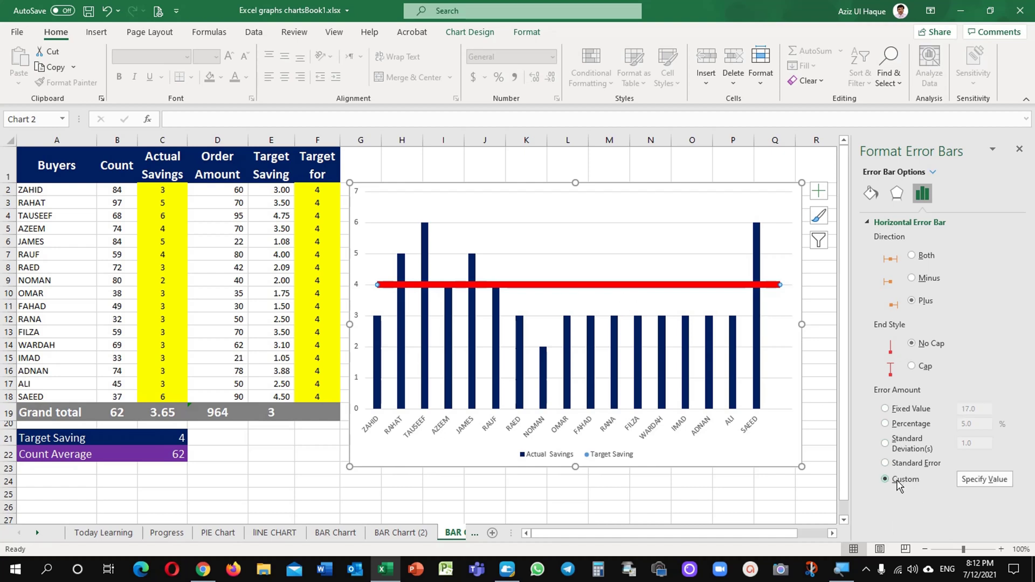
pyautogui.click(986, 479)
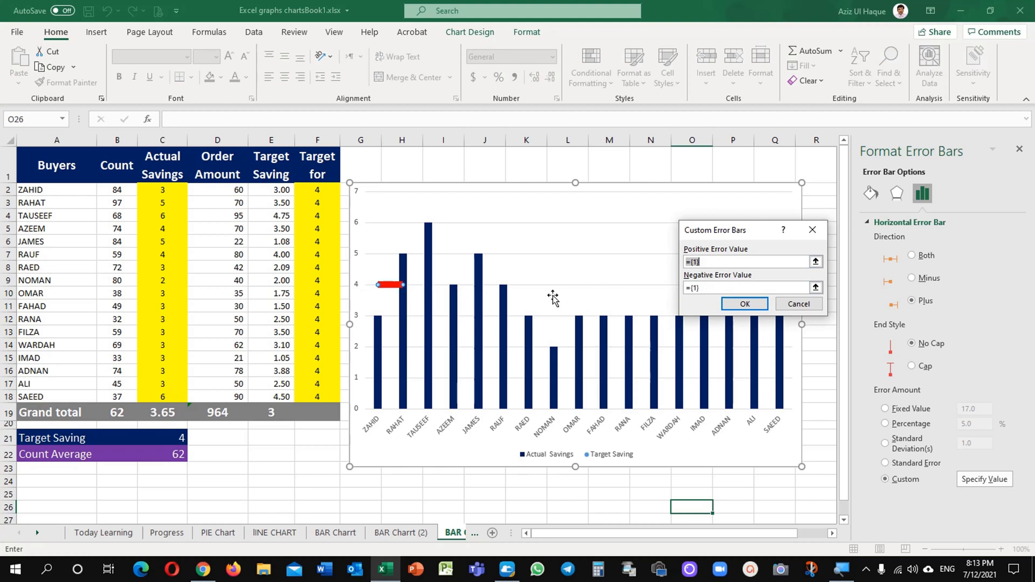
pyautogui.moveTo(710, 263); pyautogui.dragTo(665, 264)
pyautogui.write('17')
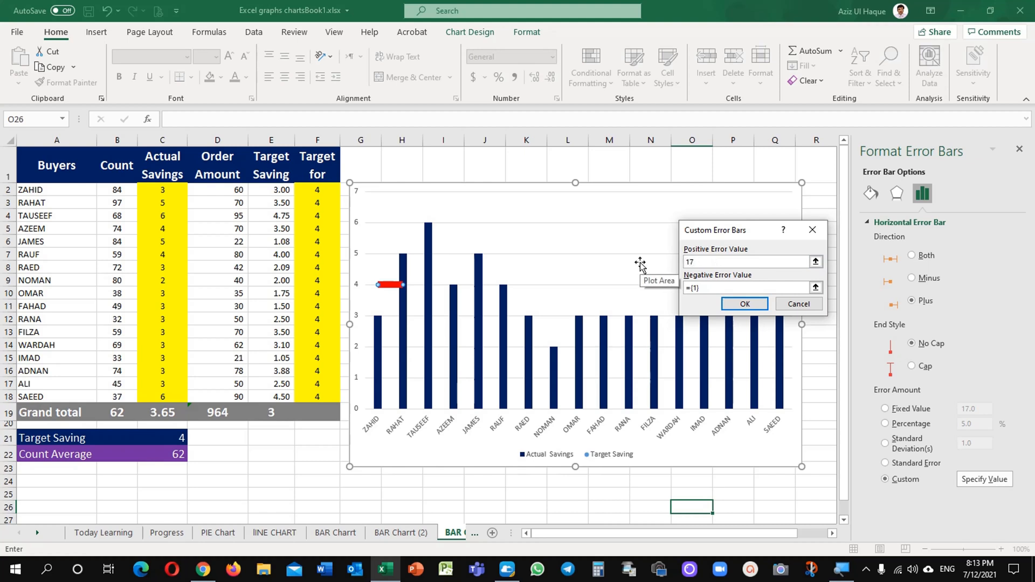
pyautogui.moveTo(712, 289); pyautogui.dragTo(679, 289)
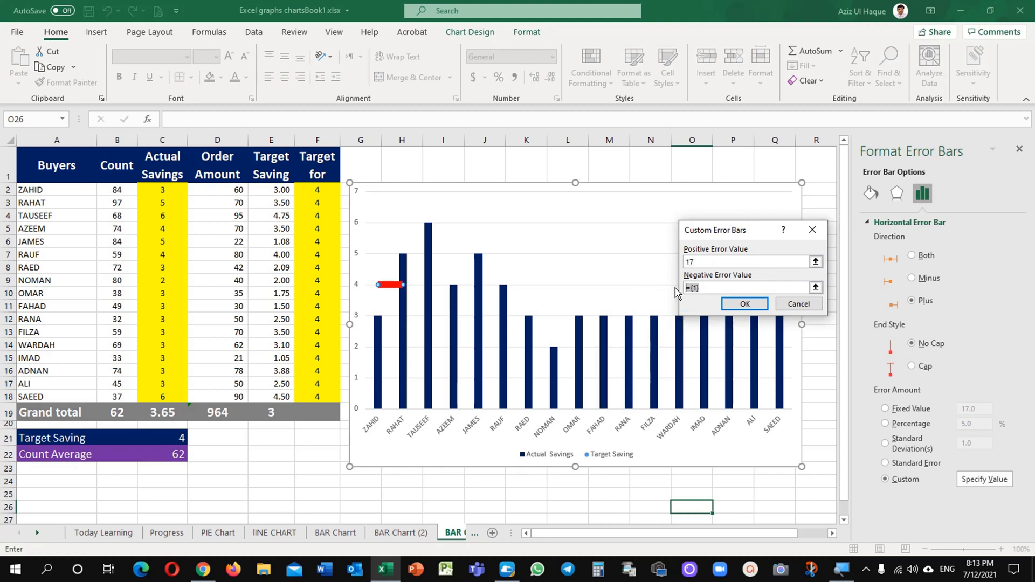
pyautogui.write('0')
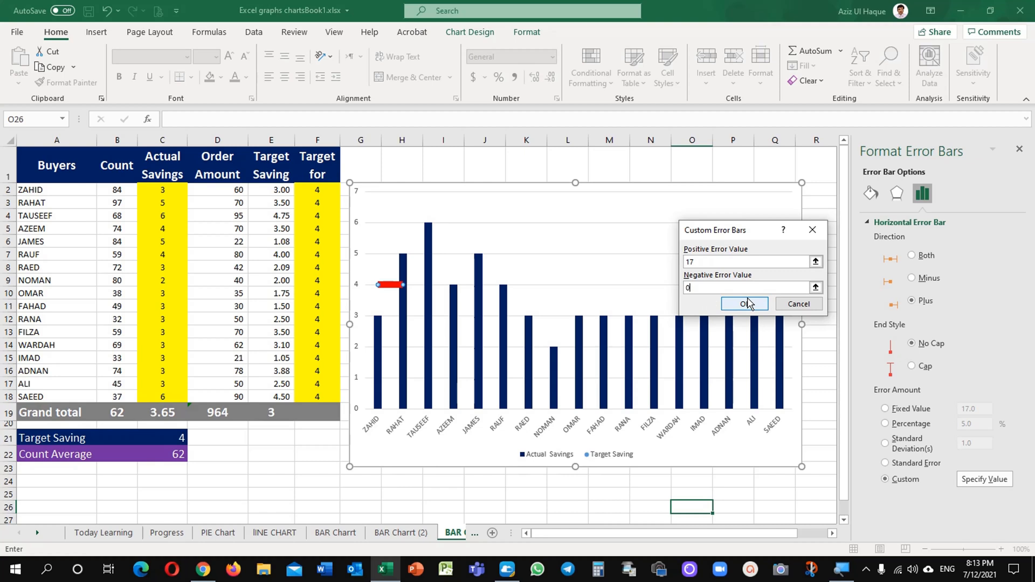
pyautogui.click(747, 305)
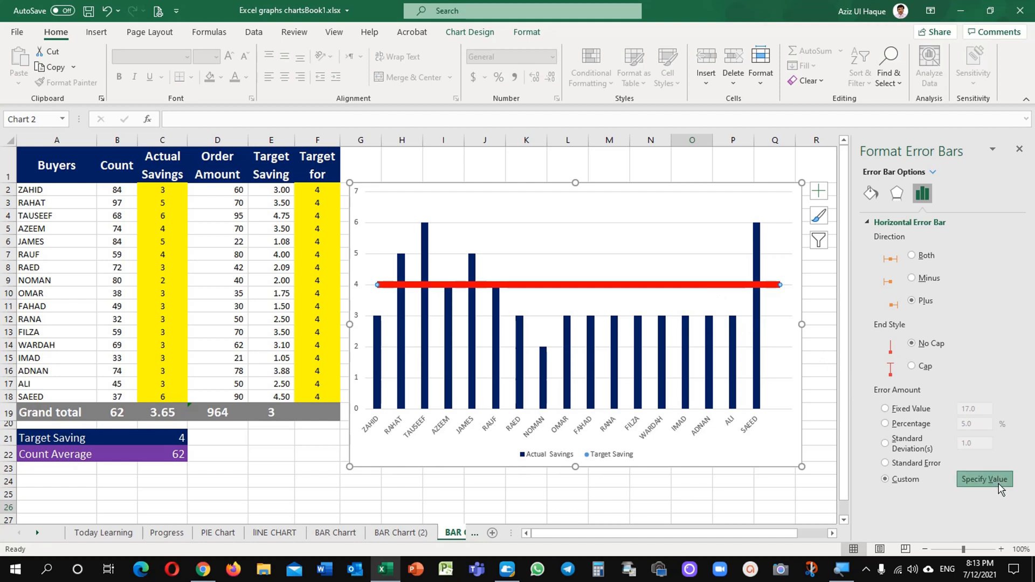
# Correct the custom amounts to positive 17, negative 0 so the red line at 4 spans every column
pyautogui.click(986, 479)
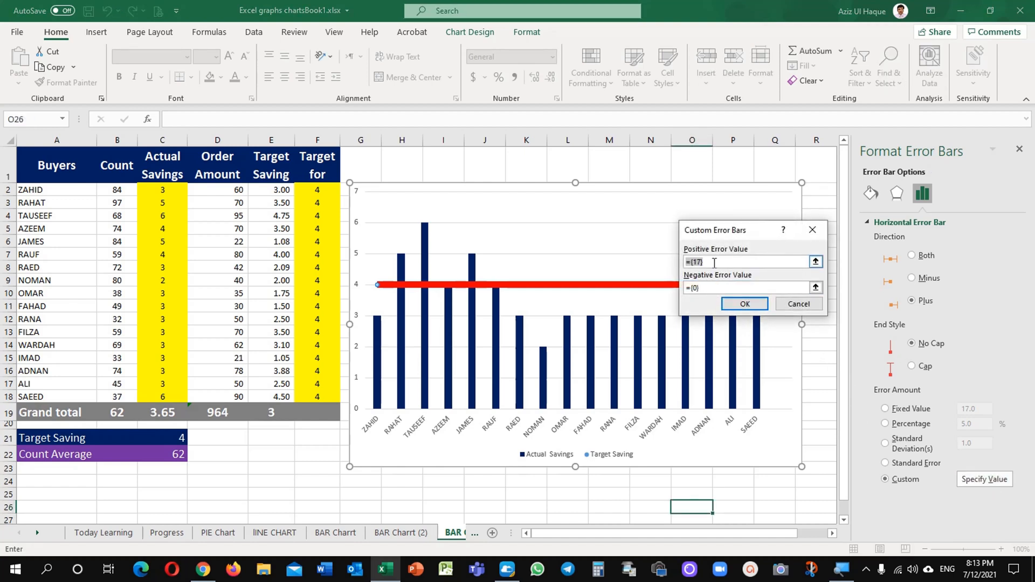
pyautogui.write('0')
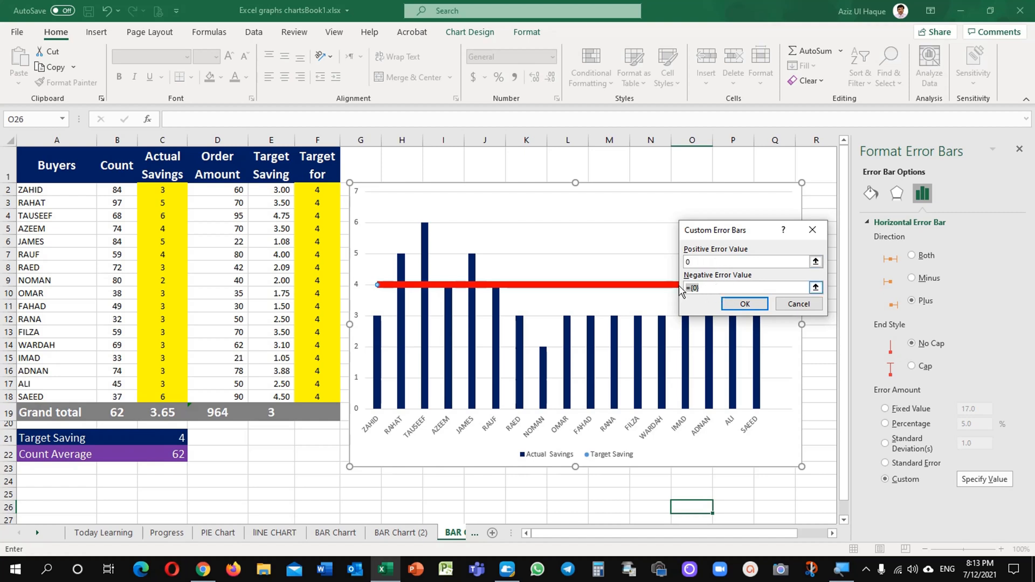
pyautogui.write('17')
pyautogui.click(753, 308)
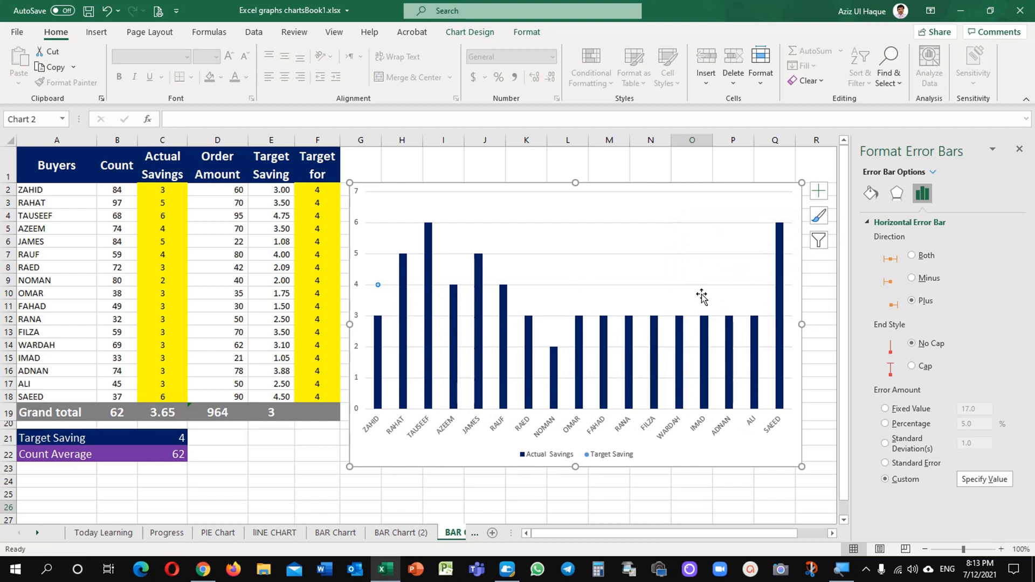
pyautogui.click(984, 479)
pyautogui.click(714, 266)
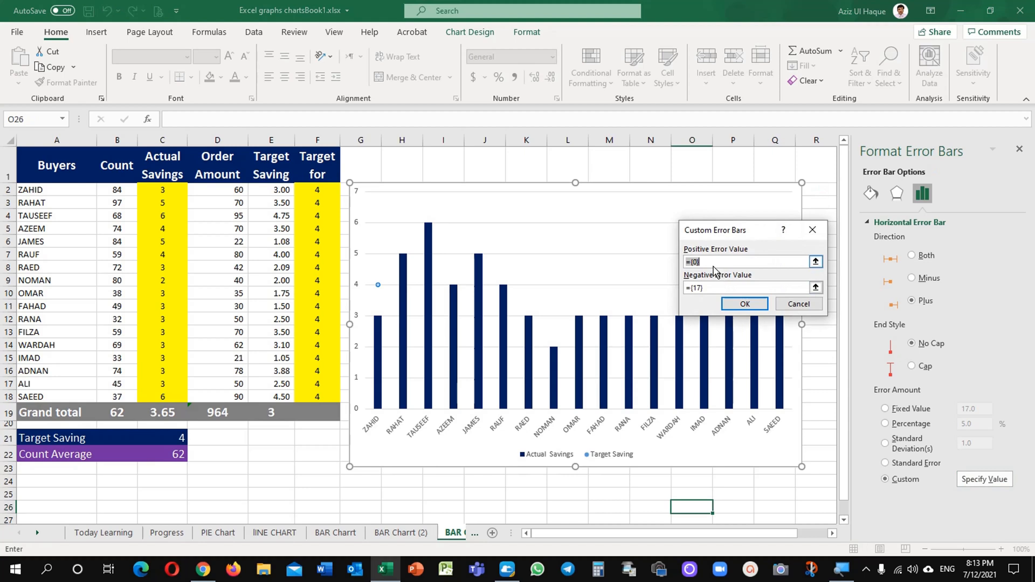
pyautogui.write('17')
pyautogui.press('Tab')
pyautogui.write('0')
pyautogui.click(746, 304)
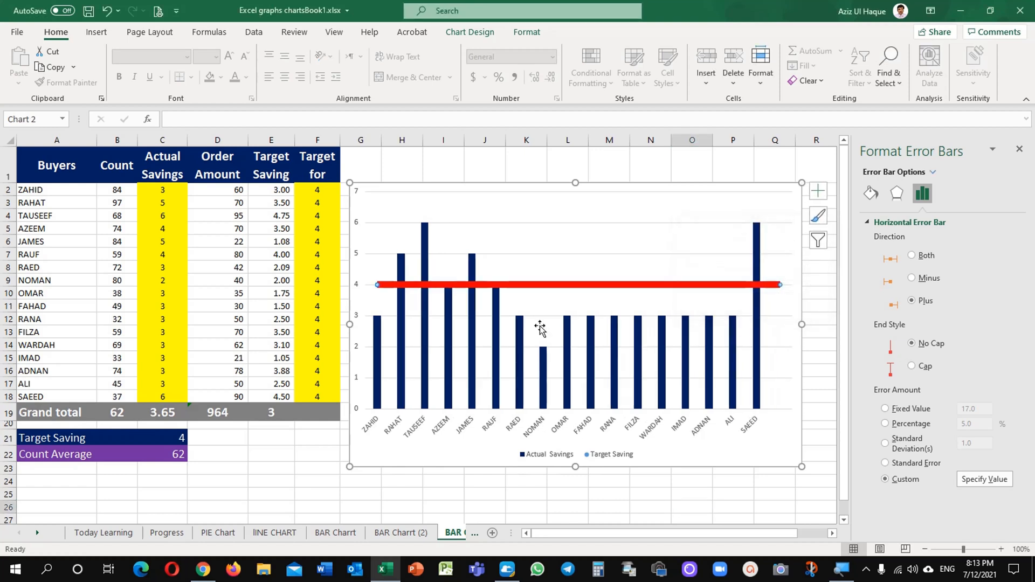
pyautogui.click(263, 452)
# Try Target Saving values 3, 2.8 and 6 in C21, then settle on 5 so the red line sits at 5
pyautogui.click(174, 440)
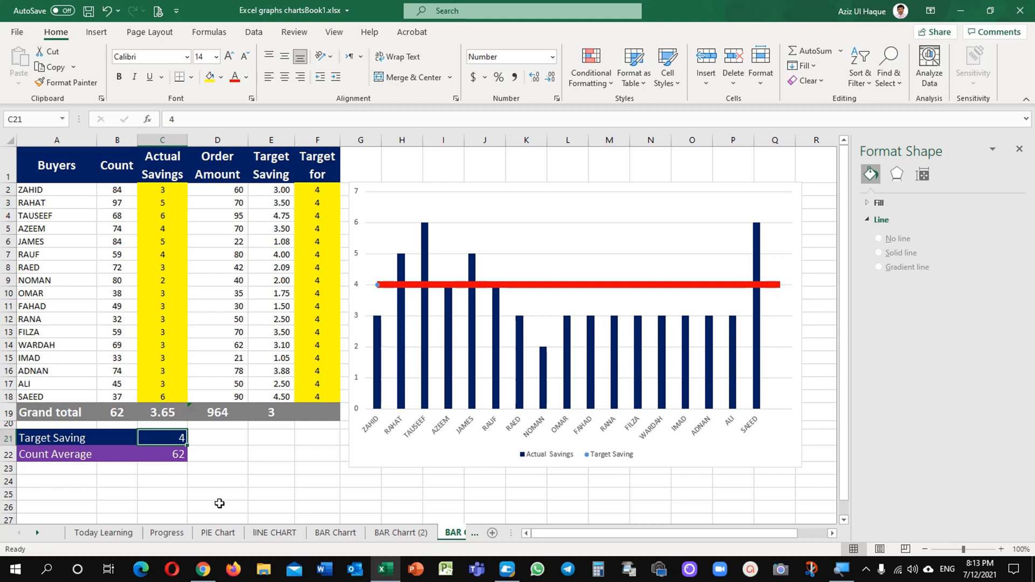
pyautogui.press('Down')
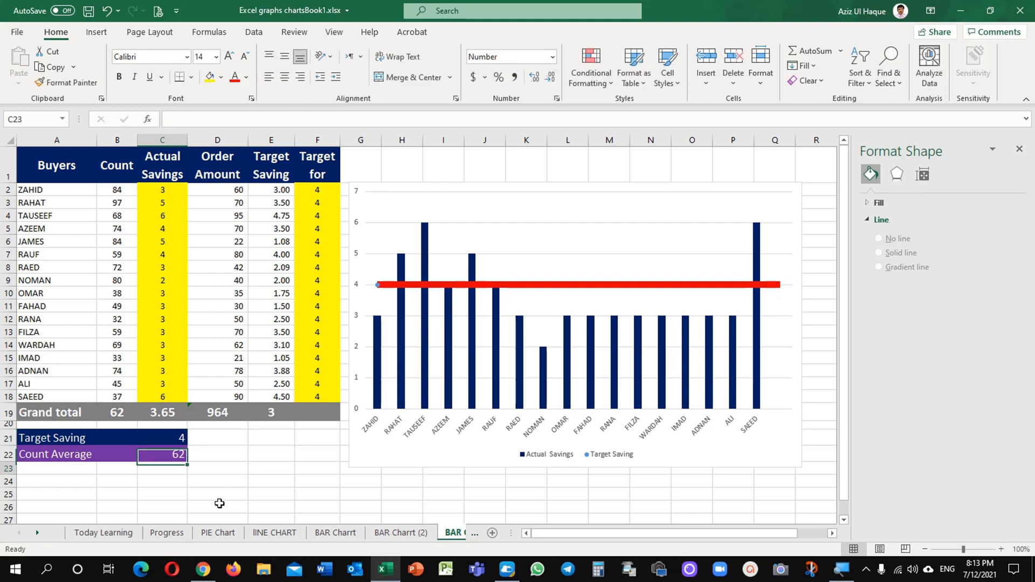
pyautogui.press('Up')
pyautogui.write('3')
pyautogui.press('Return')
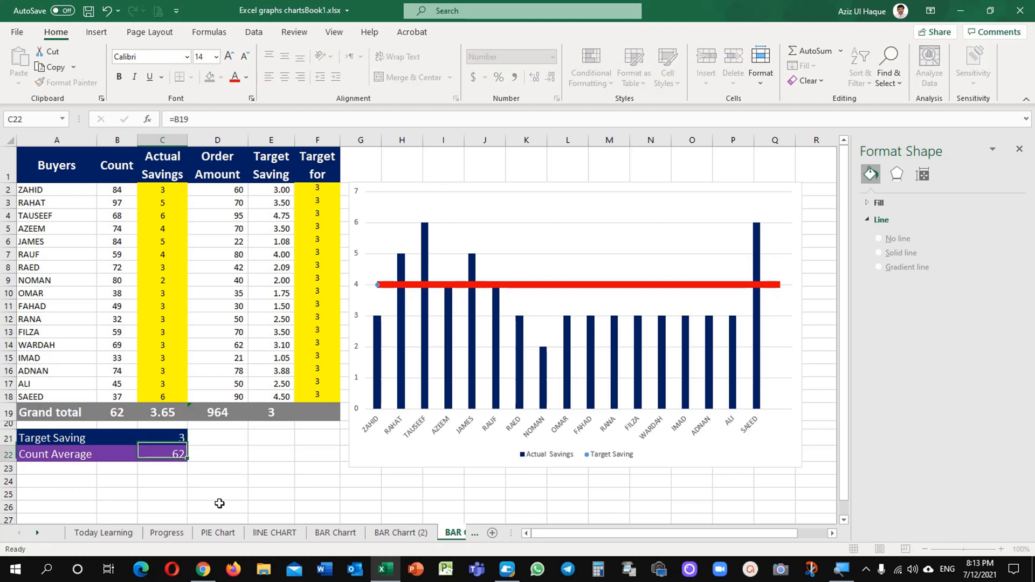
pyautogui.press('Up')
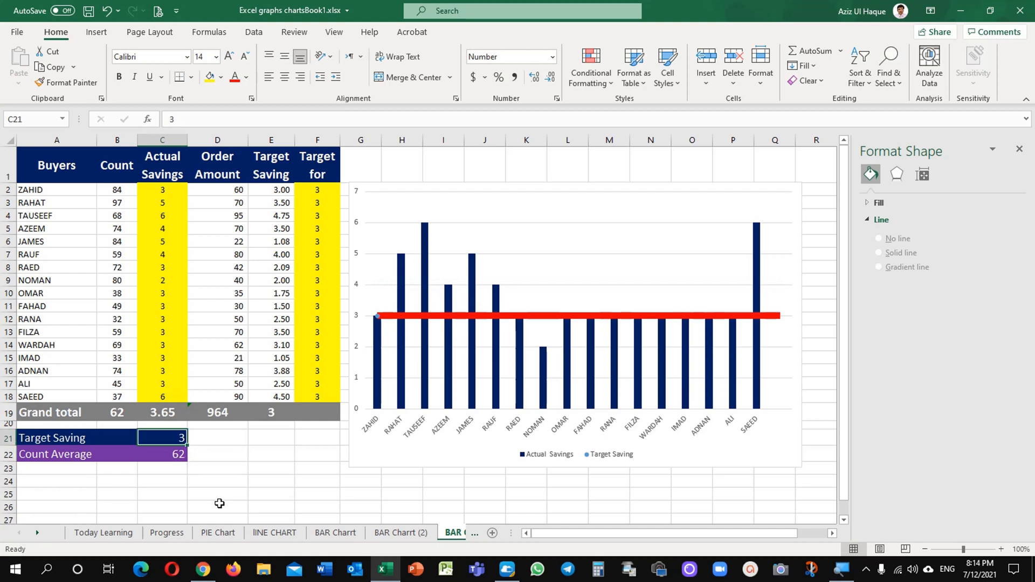
pyautogui.write('2.8')
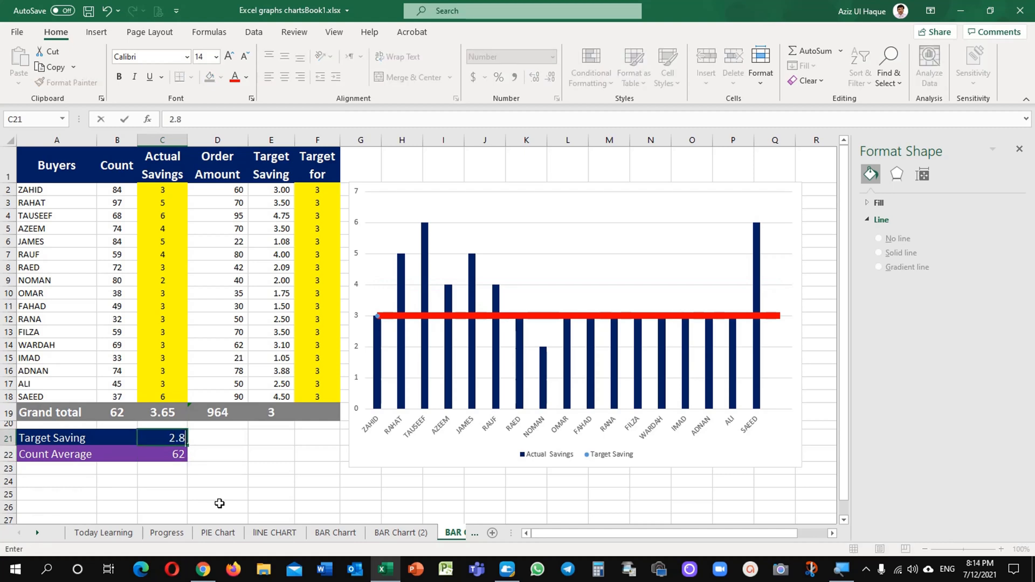
pyautogui.press('Return')
pyautogui.press('Up')
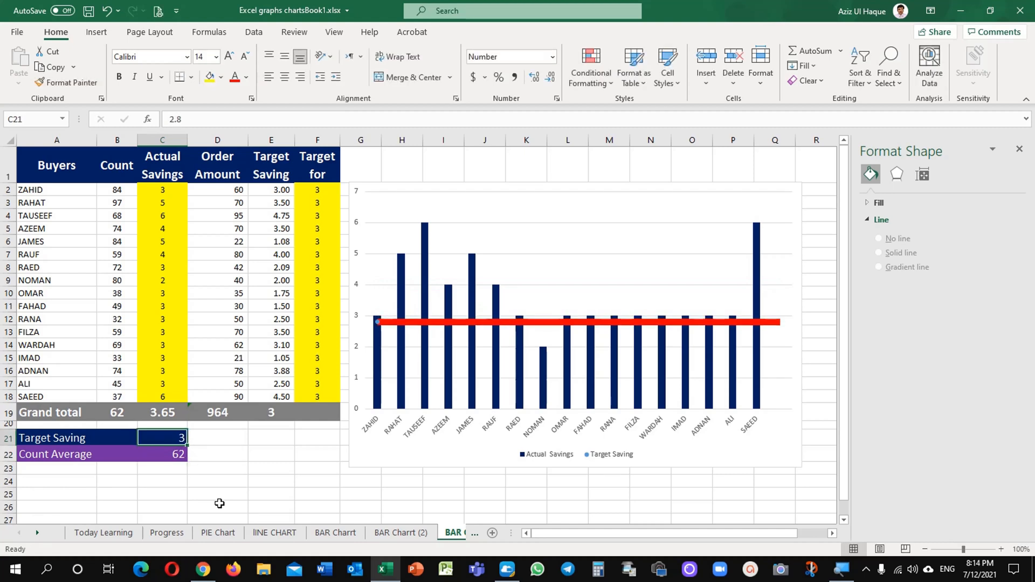
pyautogui.write('6')
pyautogui.press('Return')
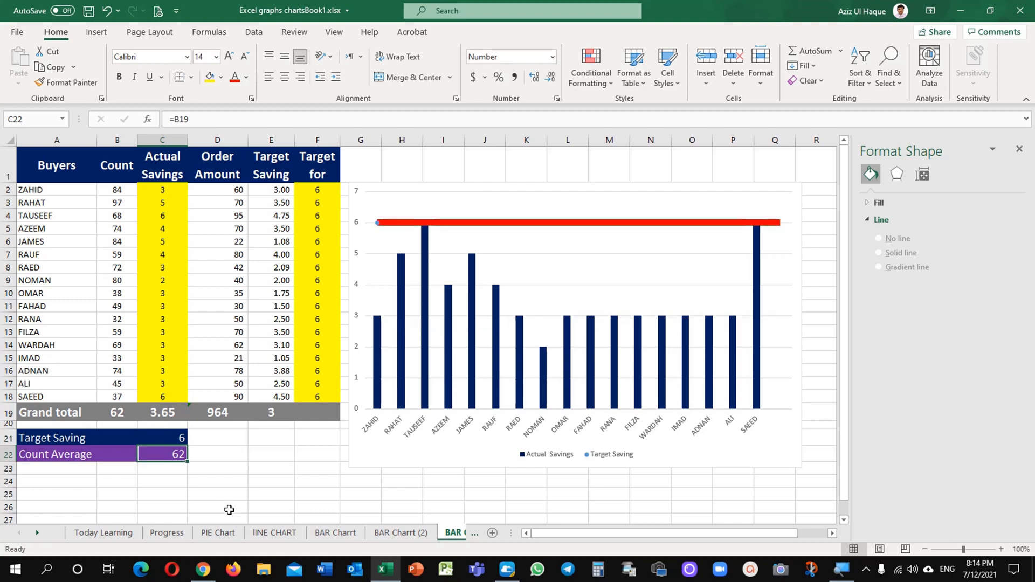
pyautogui.click(163, 442)
pyautogui.write('5')
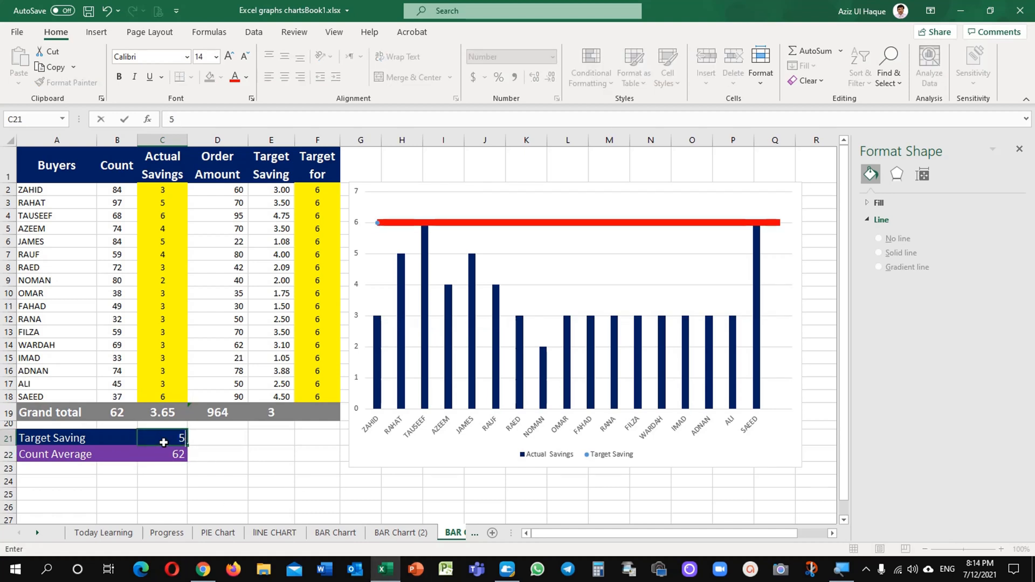
pyautogui.press('Return')
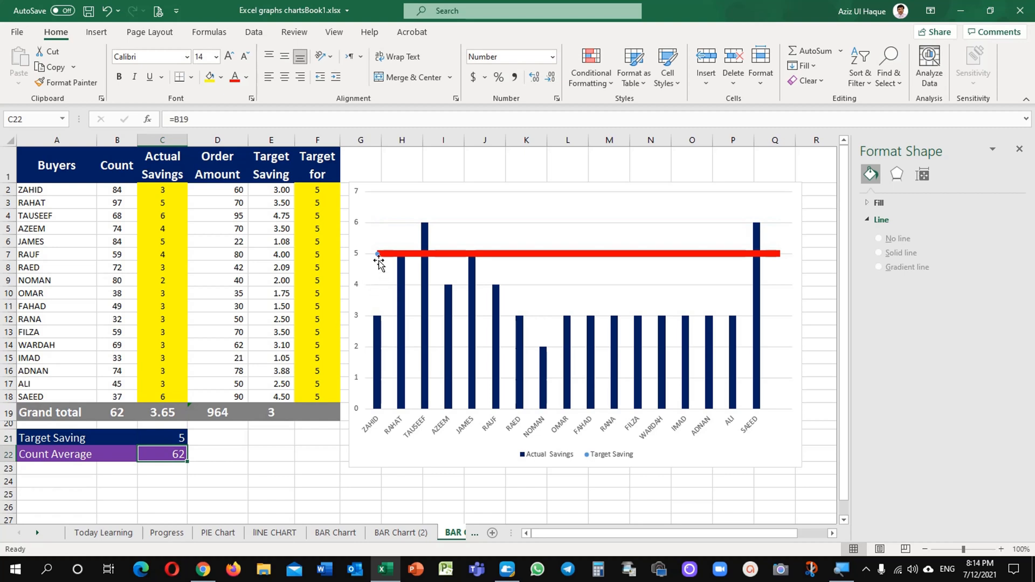
# Set the Target Saving series marker to None, leaving only the plain red line
pyautogui.click(378, 256)
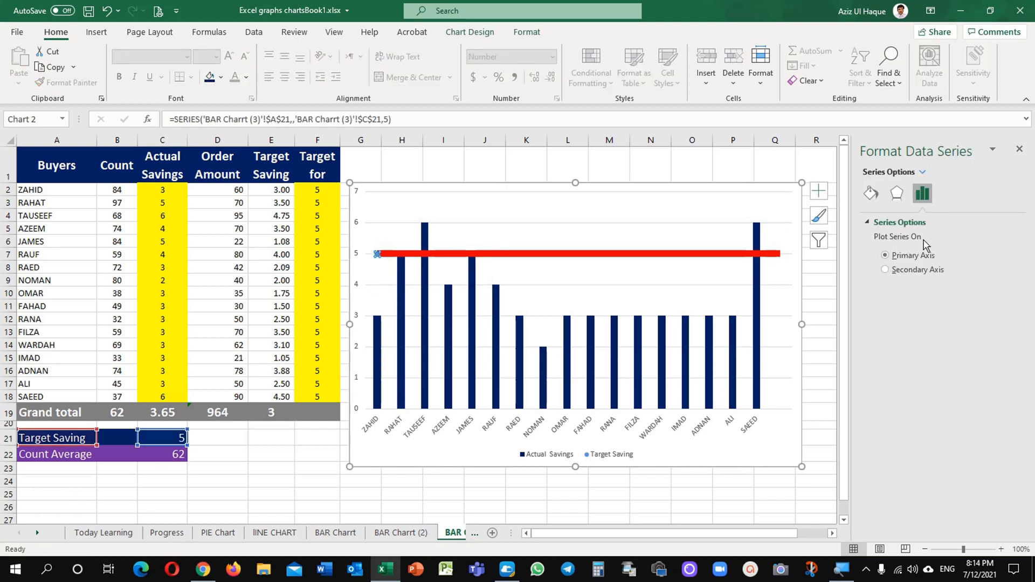
pyautogui.click(899, 195)
pyautogui.click(871, 194)
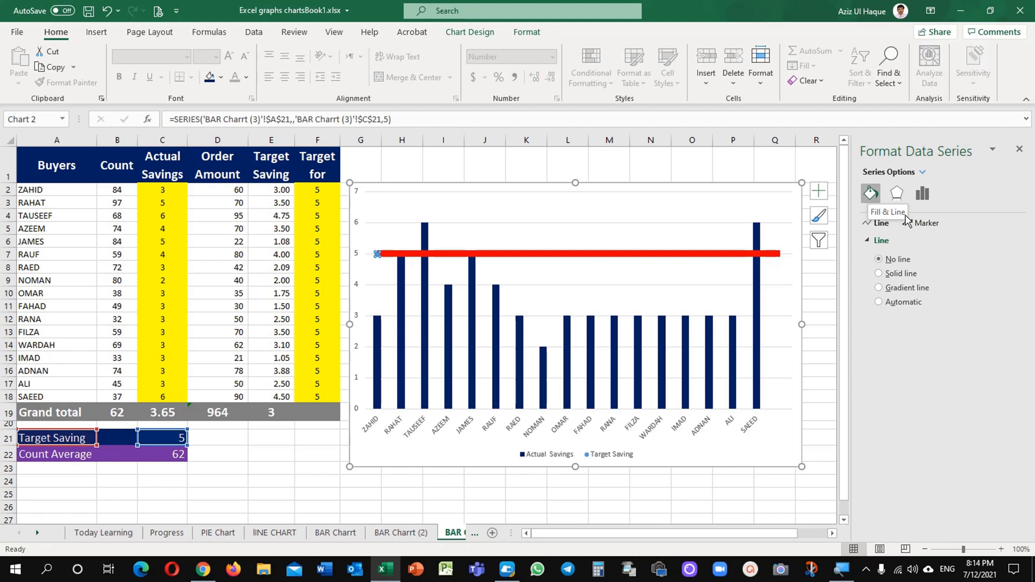
pyautogui.click(922, 222)
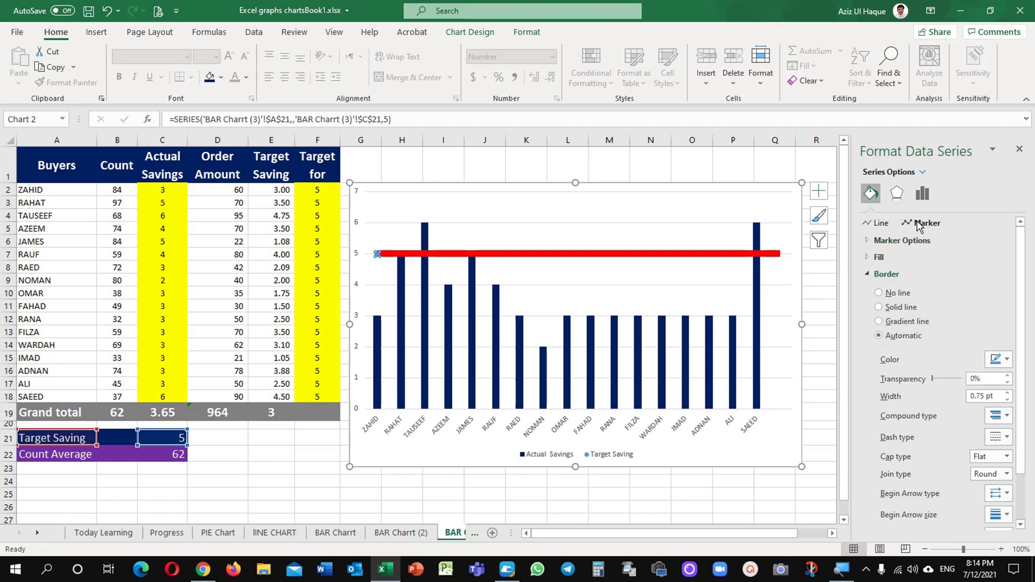
pyautogui.click(869, 240)
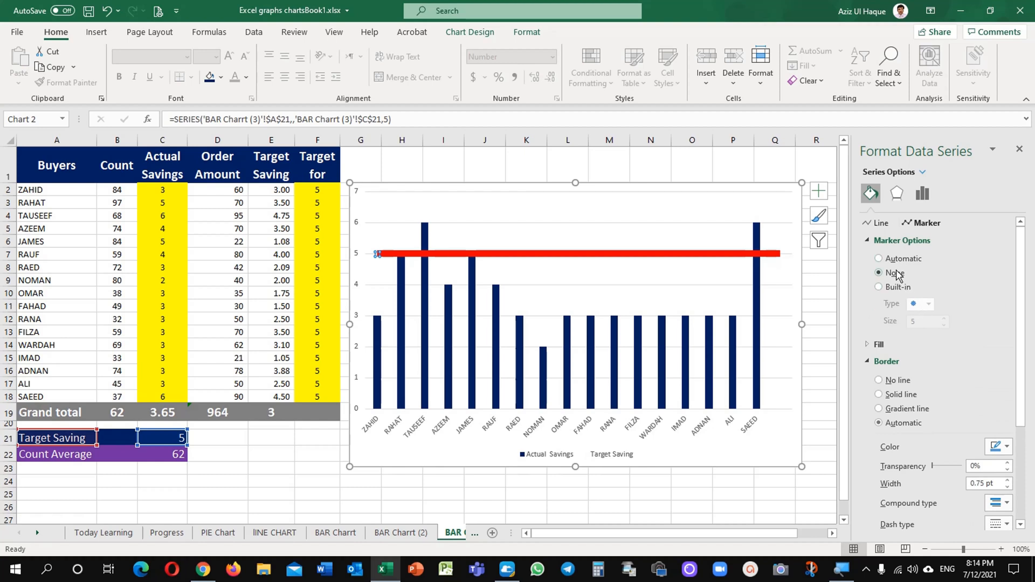
pyautogui.click(647, 283)
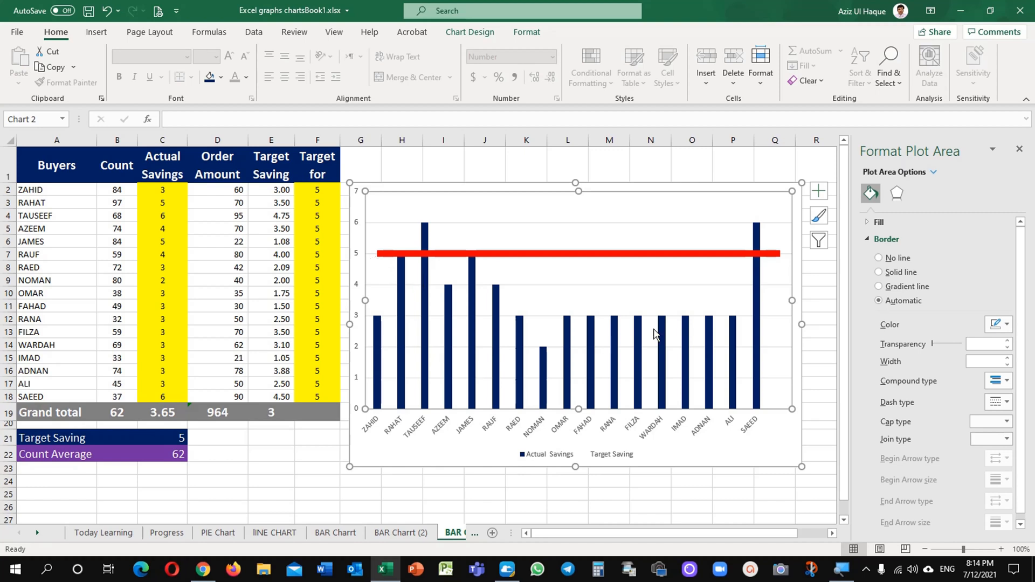
# Filter the chart to show only the Count series, hiding Actual Savings and Target Saving
pyautogui.click(672, 488)
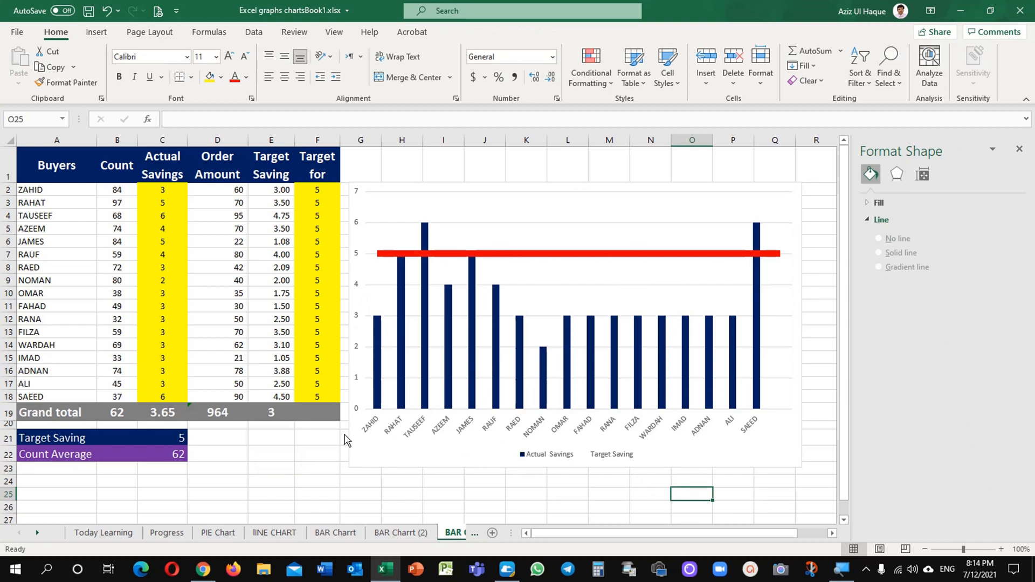
pyautogui.moveTo(52, 456); pyautogui.dragTo(147, 455)
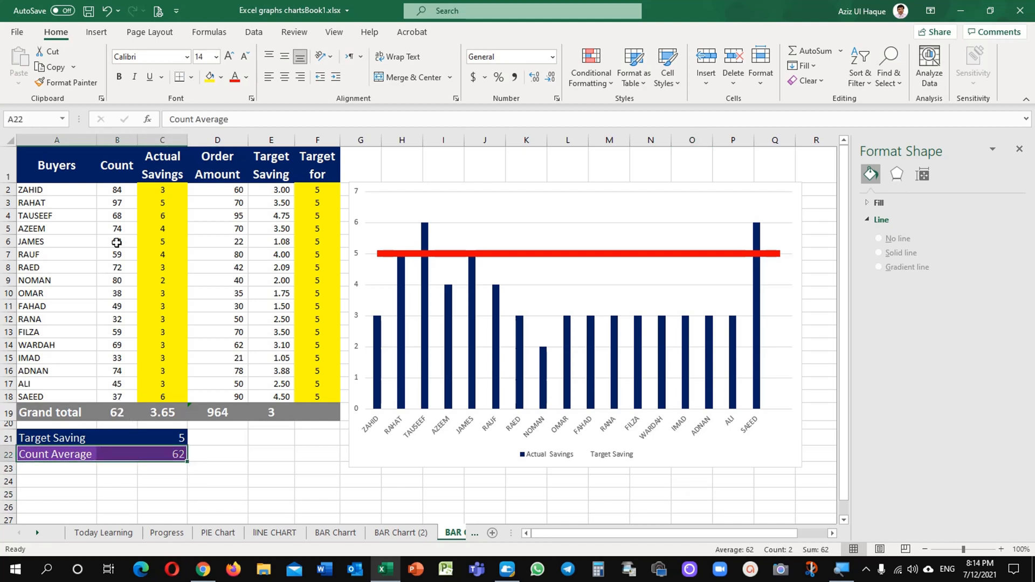
pyautogui.moveTo(121, 191); pyautogui.dragTo(118, 383)
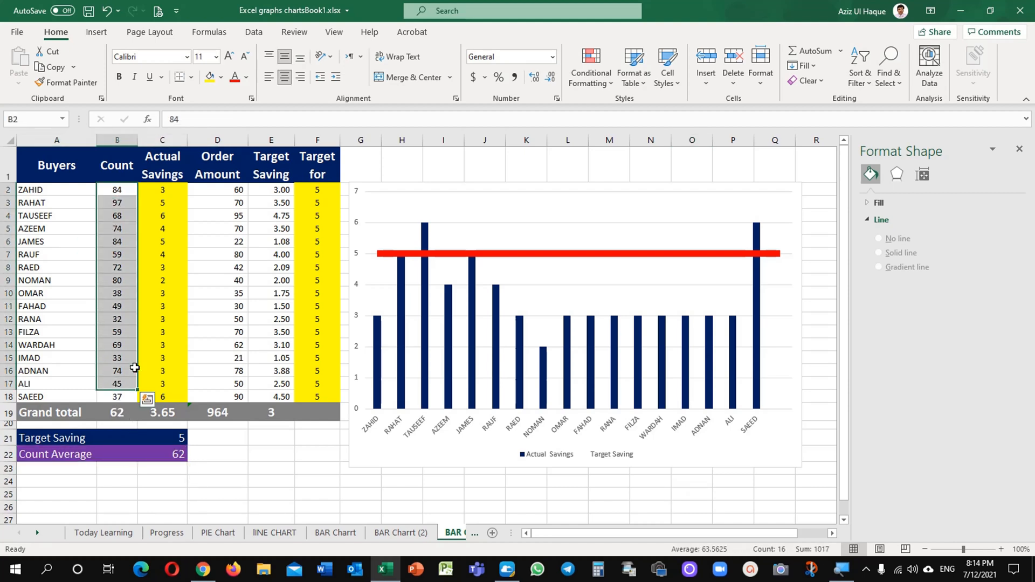
pyautogui.click(780, 201)
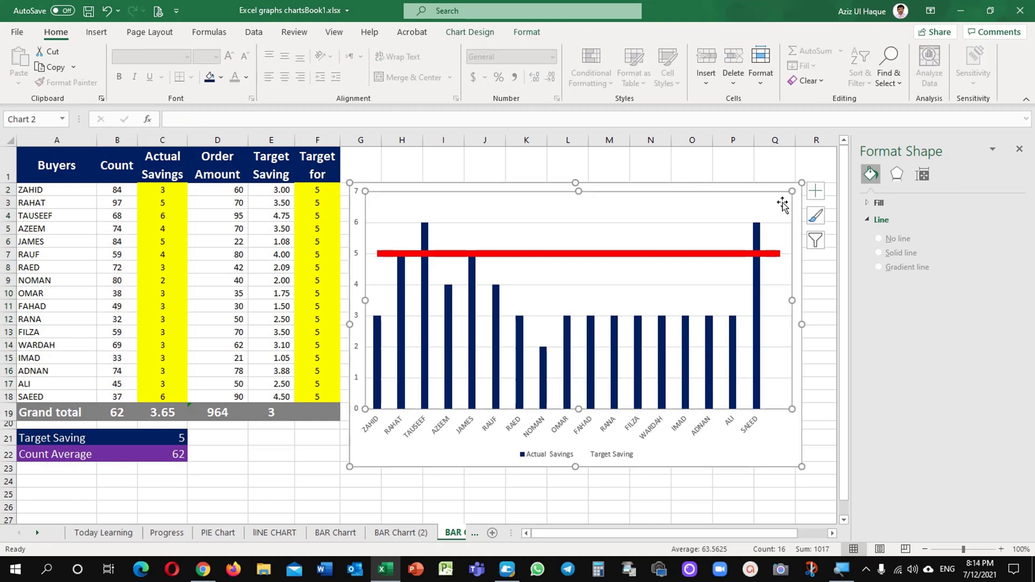
pyautogui.click(819, 241)
pyautogui.click(864, 308)
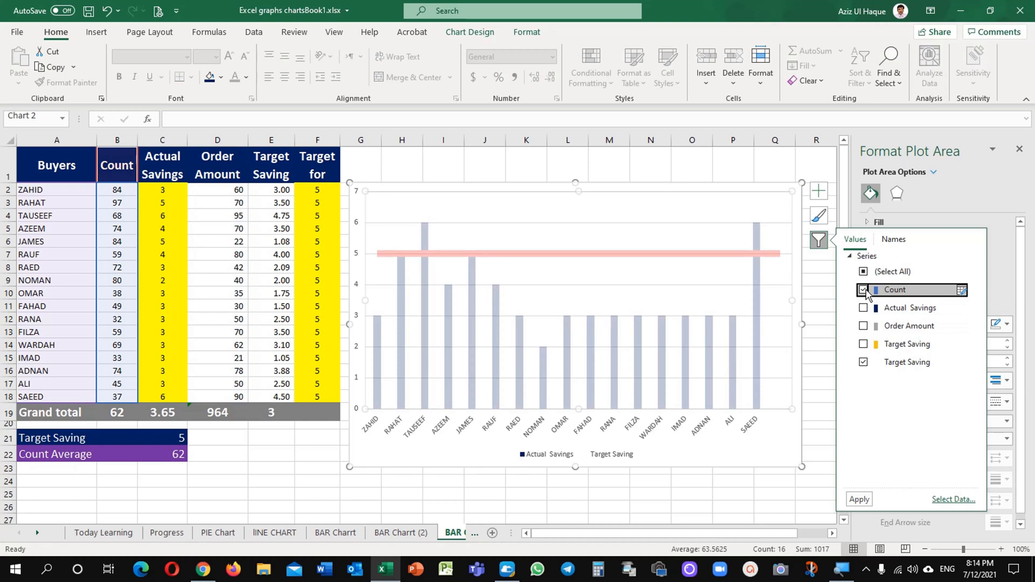
pyautogui.click(859, 499)
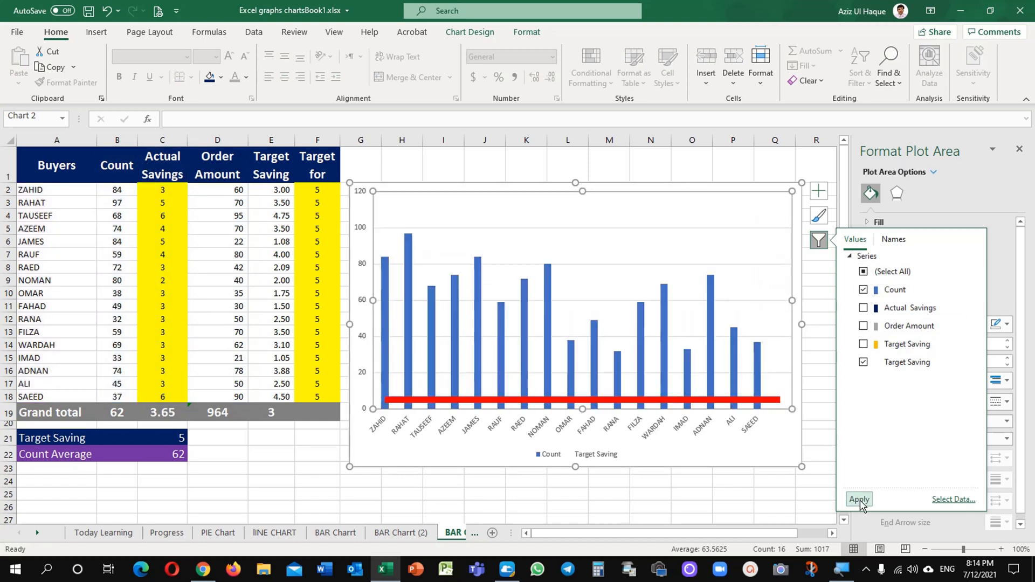
pyautogui.click(863, 362)
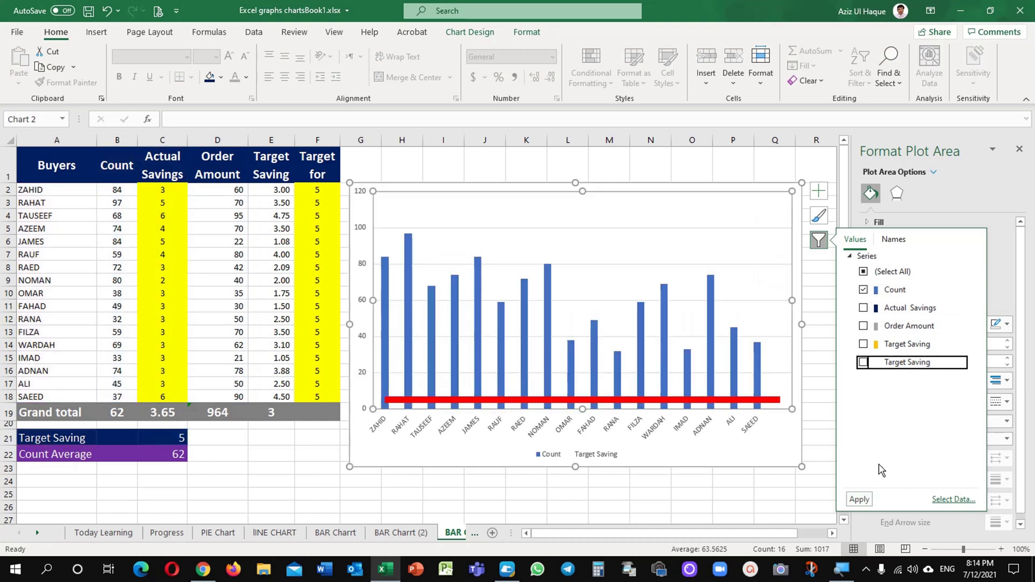
pyautogui.click(859, 499)
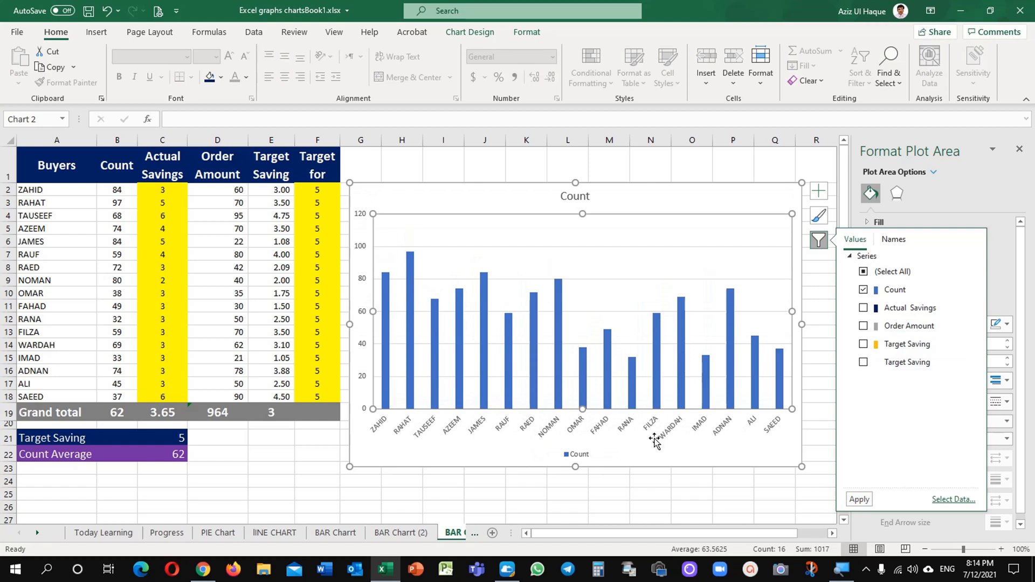
# Add a Count Average series via Select Data, named from A22 with value C22 (62)
pyautogui.rightClick(442, 266)
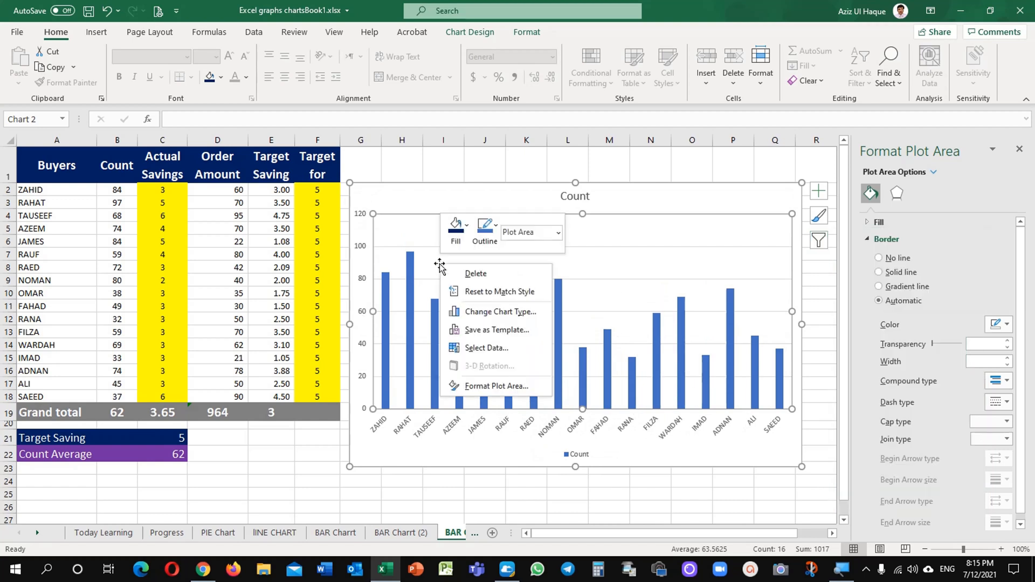
pyautogui.press('Escape')
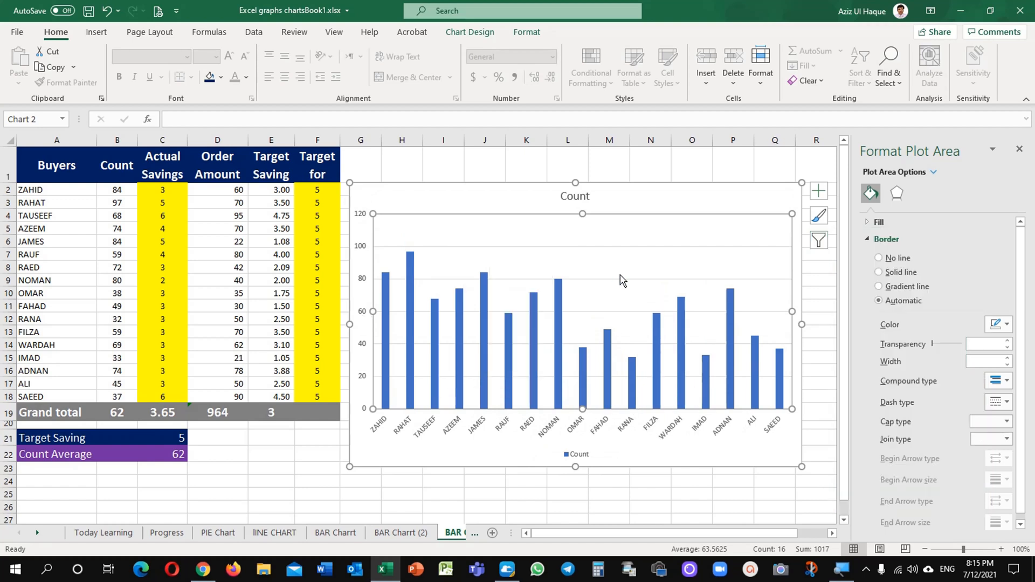
pyautogui.rightClick(612, 263)
pyautogui.click(650, 350)
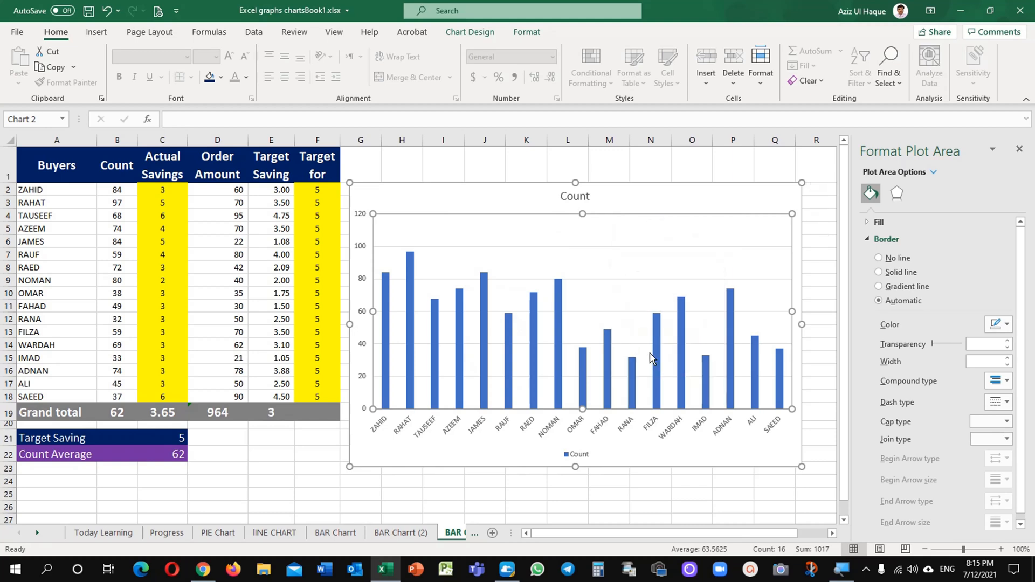
pyautogui.click(595, 267)
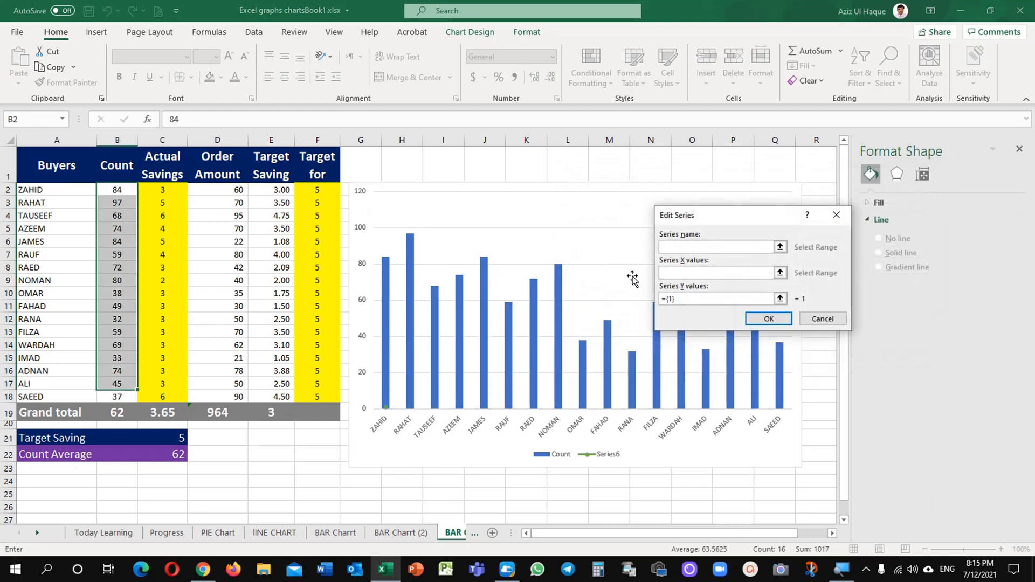
pyautogui.click(60, 455)
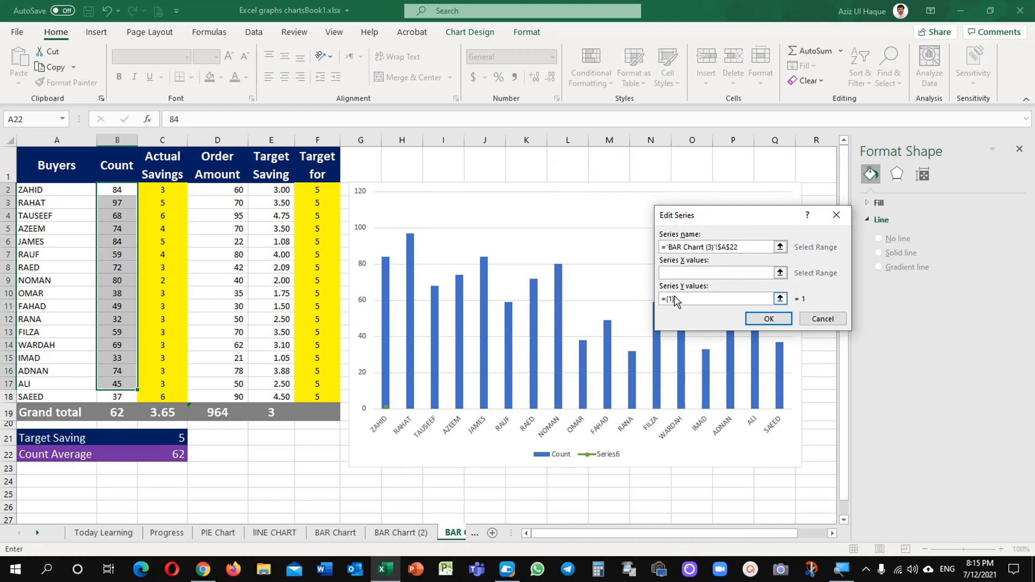
pyautogui.click(166, 455)
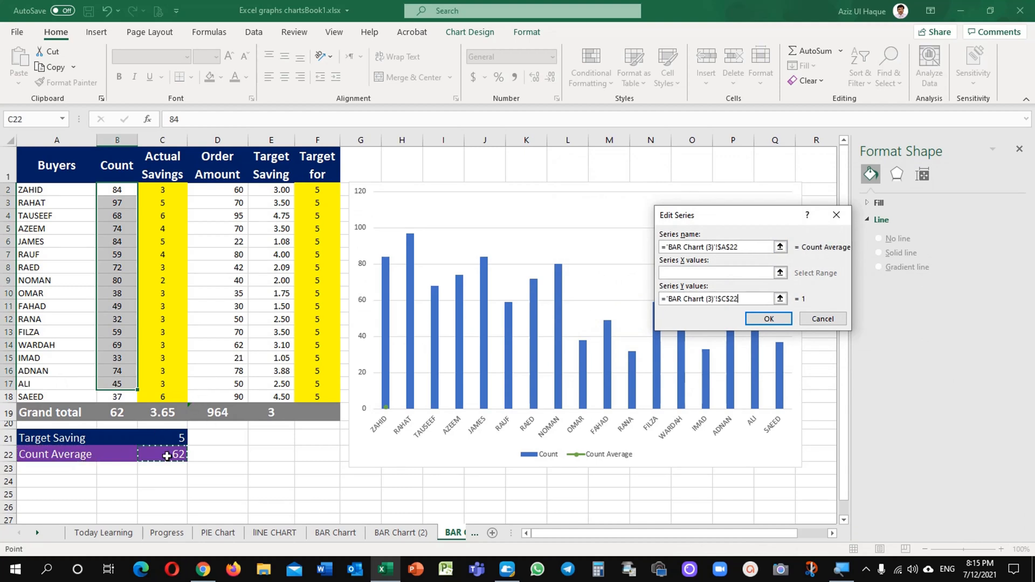
pyautogui.click(769, 319)
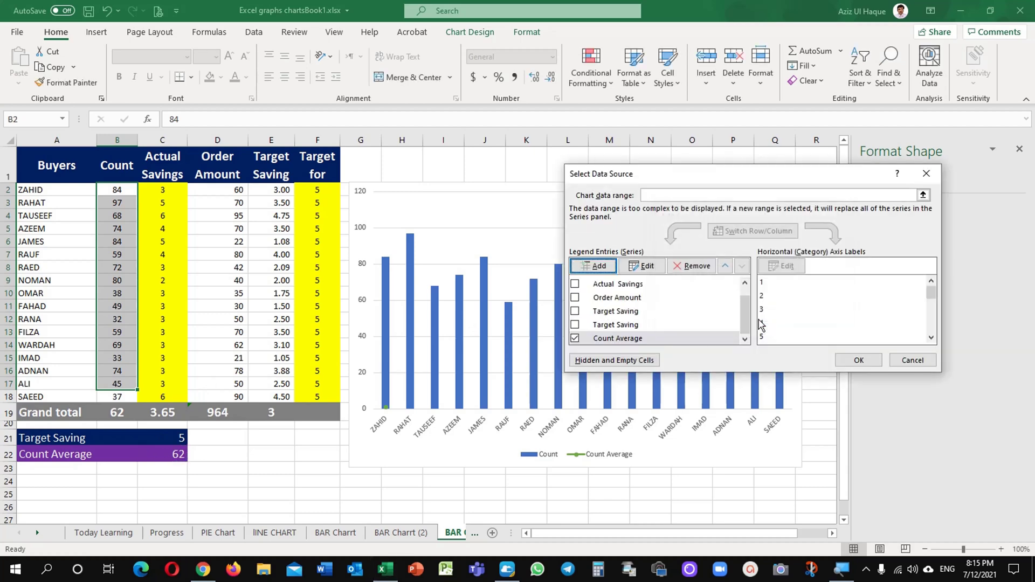
pyautogui.click(860, 360)
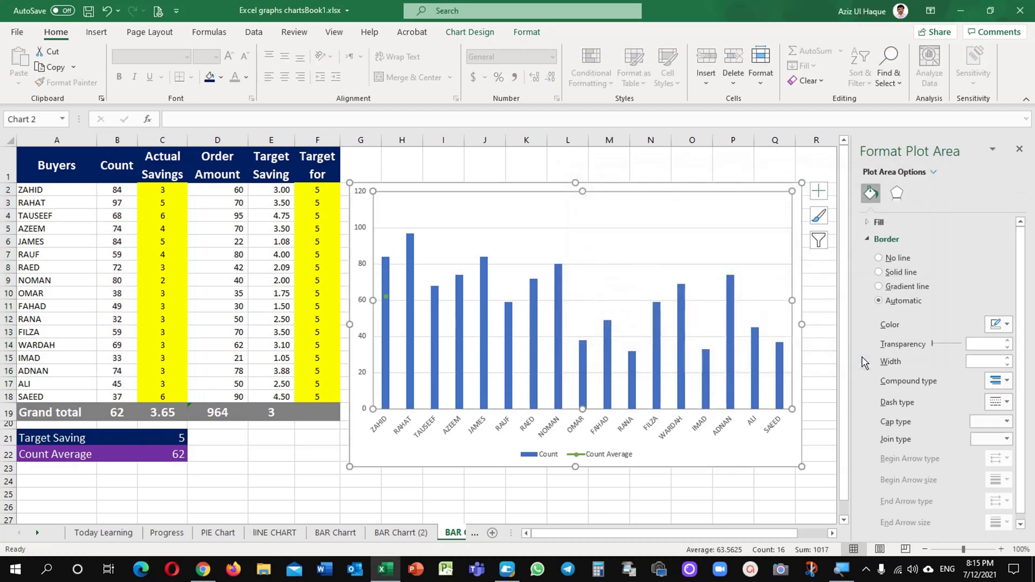
# Select the new Count Average point and pick an element from the Series Options list
pyautogui.click(384, 295)
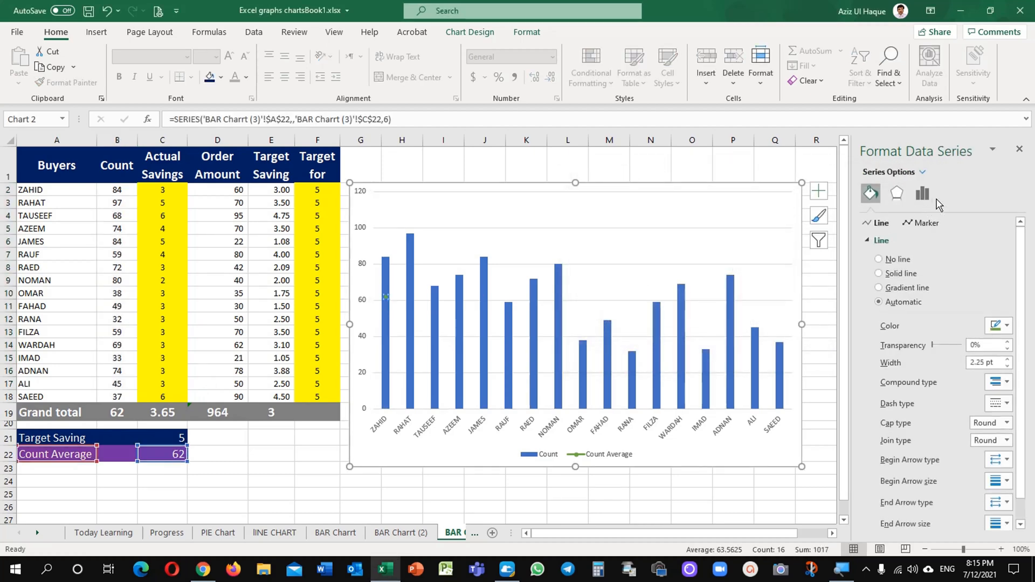
pyautogui.click(923, 172)
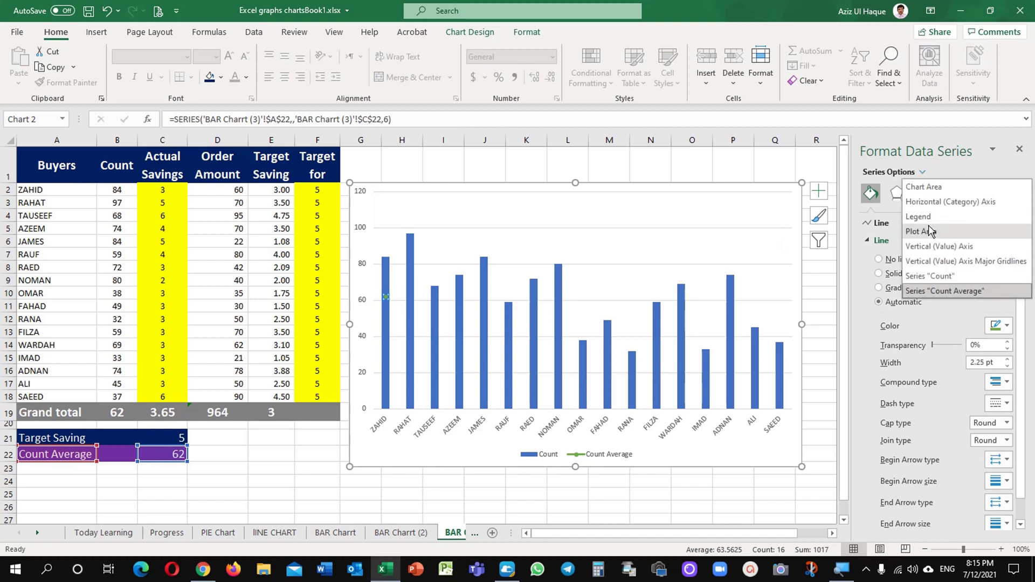
pyautogui.click(938, 262)
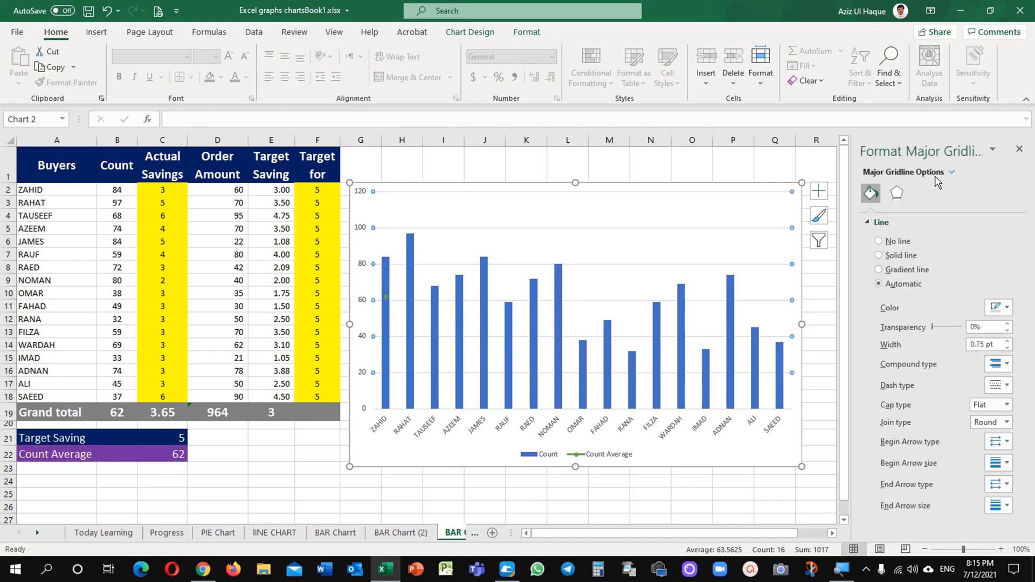
# Browse the format pane's marker, axis and line sections for the Count Average series
pyautogui.click(388, 301)
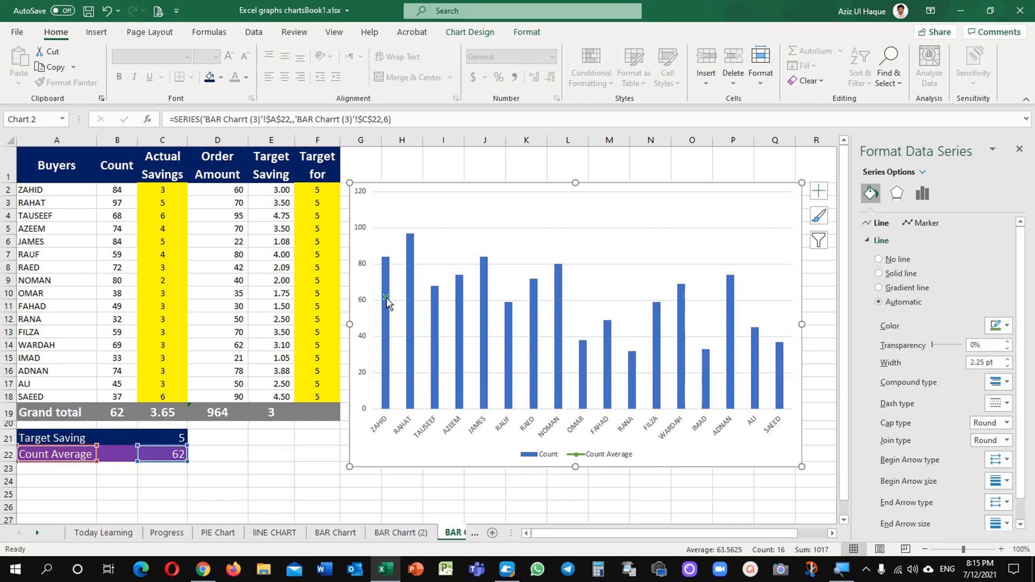
pyautogui.click(927, 224)
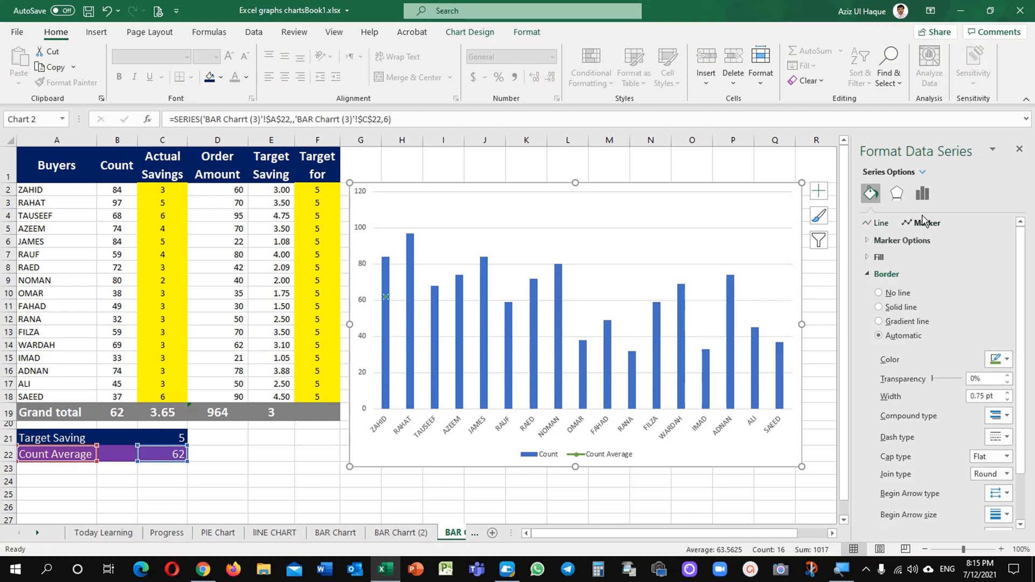
pyautogui.click(922, 193)
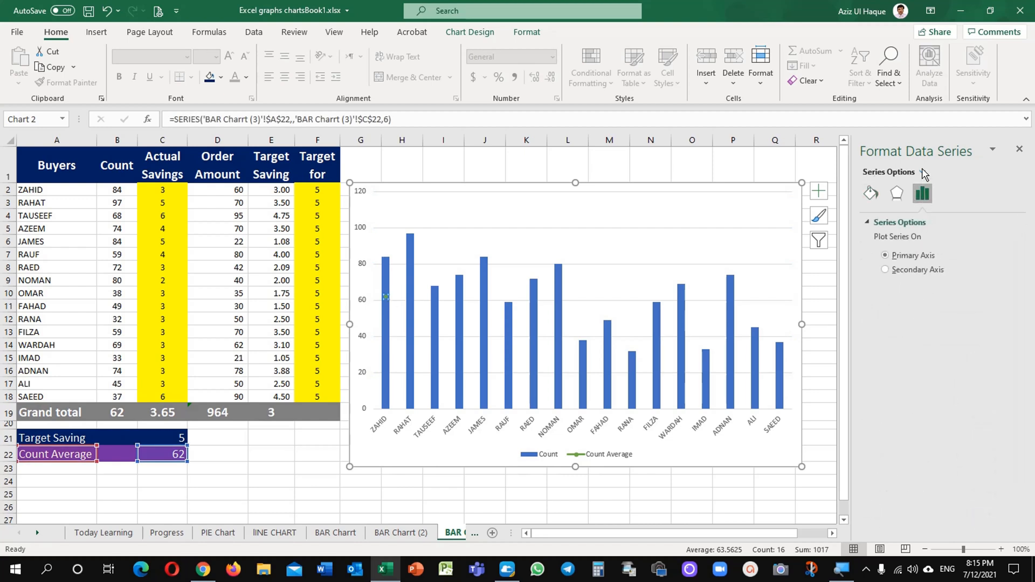
pyautogui.click(925, 172)
pyautogui.click(963, 263)
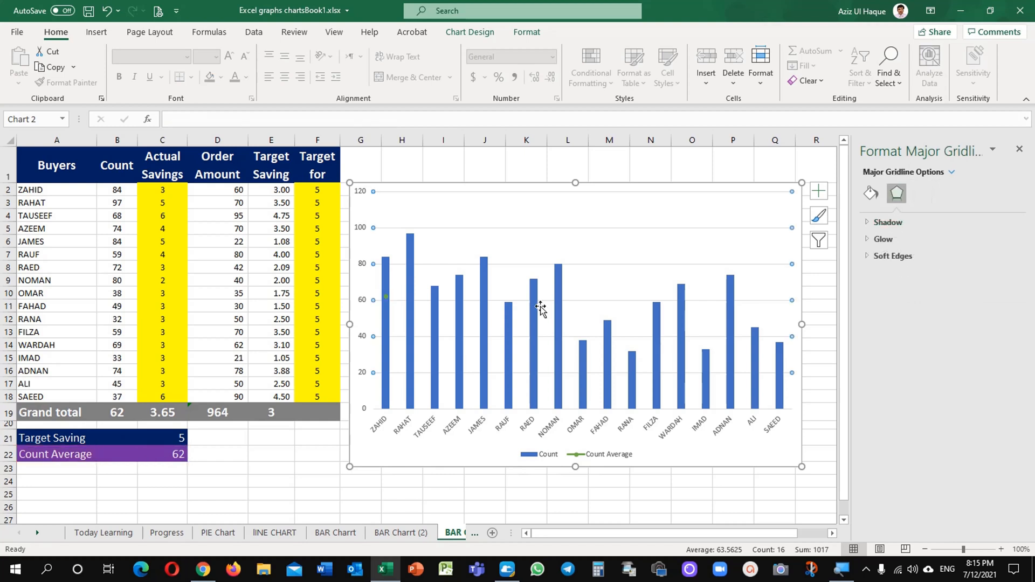
pyautogui.click(383, 300)
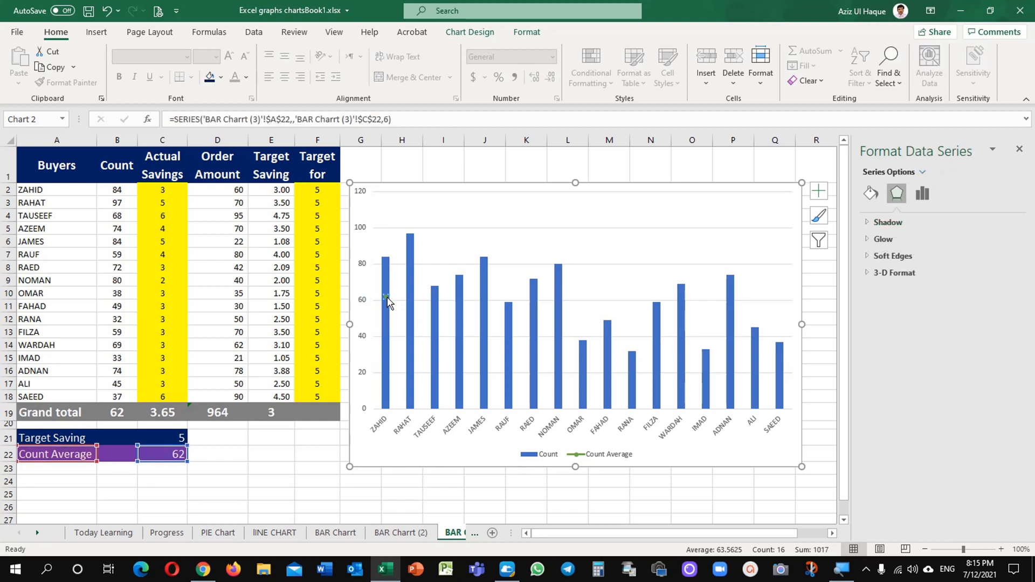
pyautogui.click(923, 193)
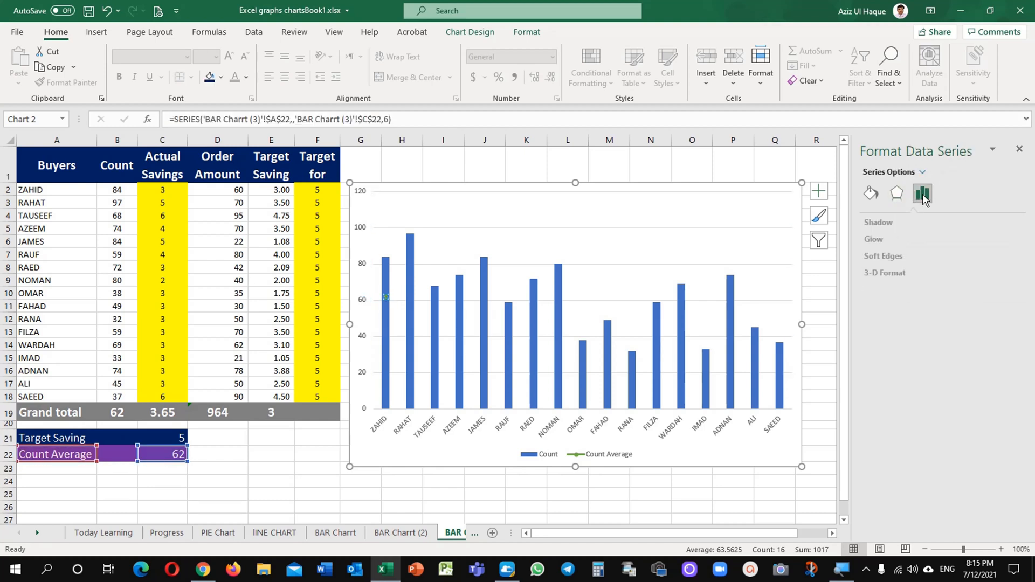
pyautogui.click(872, 193)
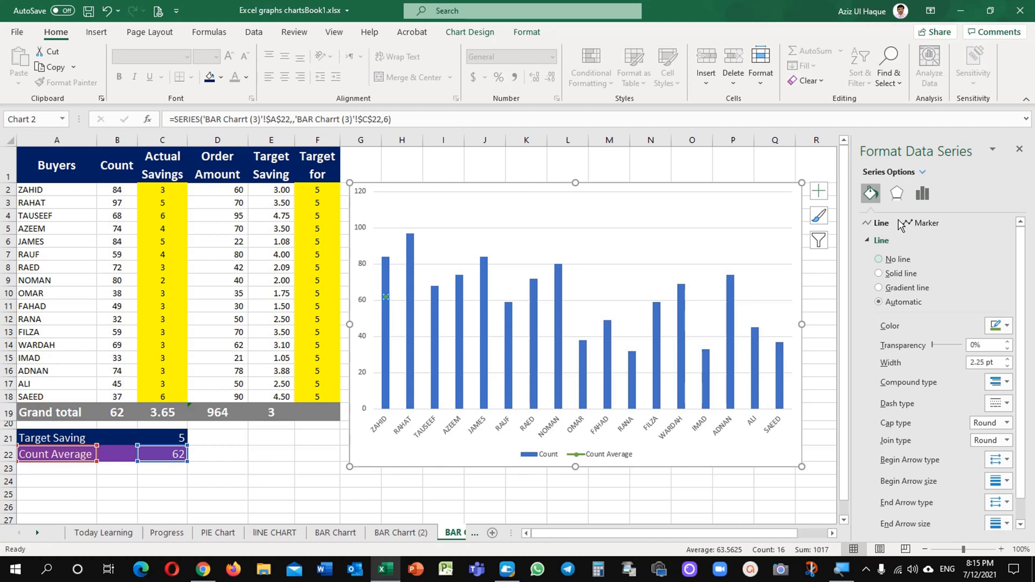
pyautogui.click(923, 195)
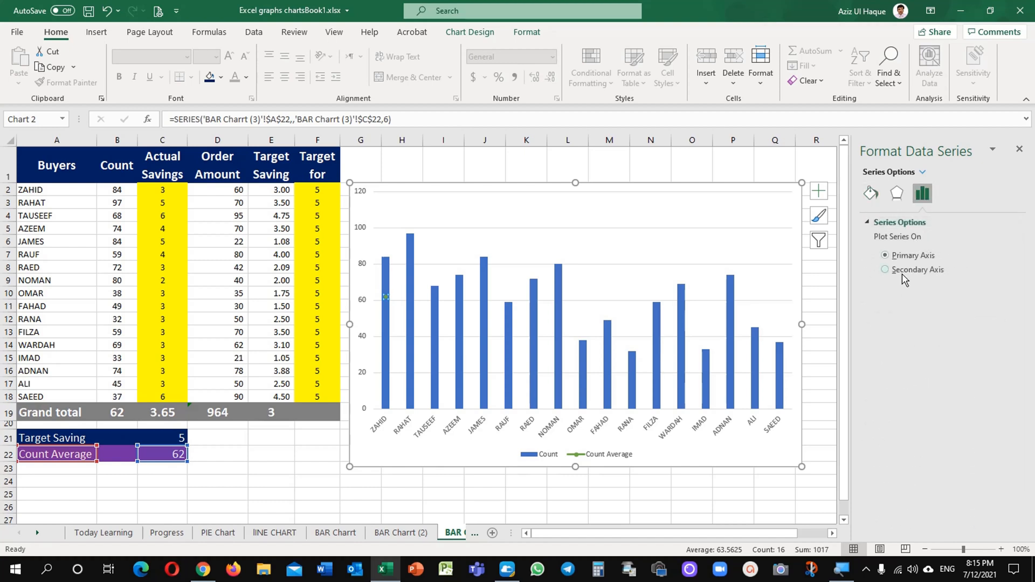
pyautogui.click(923, 172)
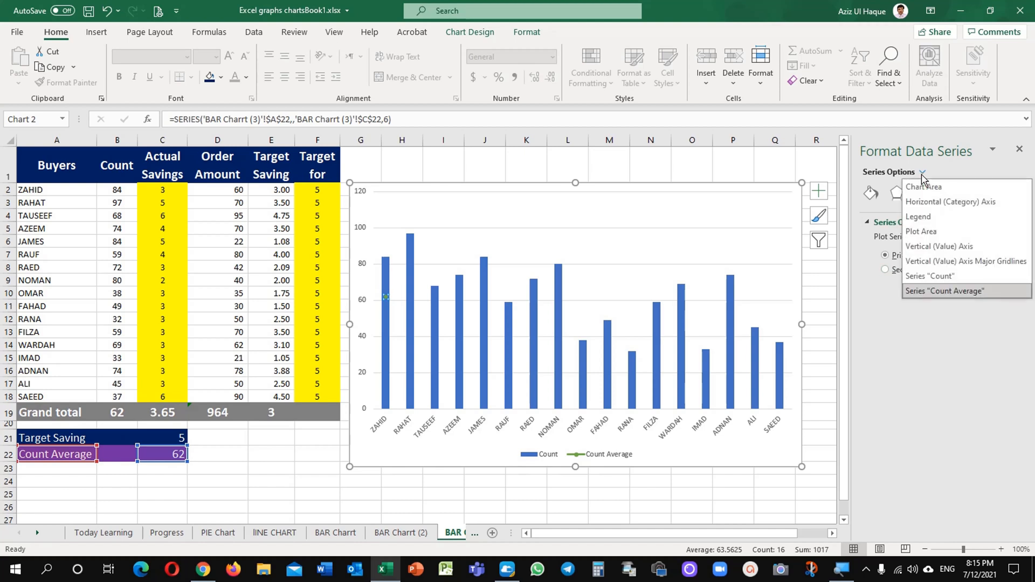
pyautogui.click(934, 246)
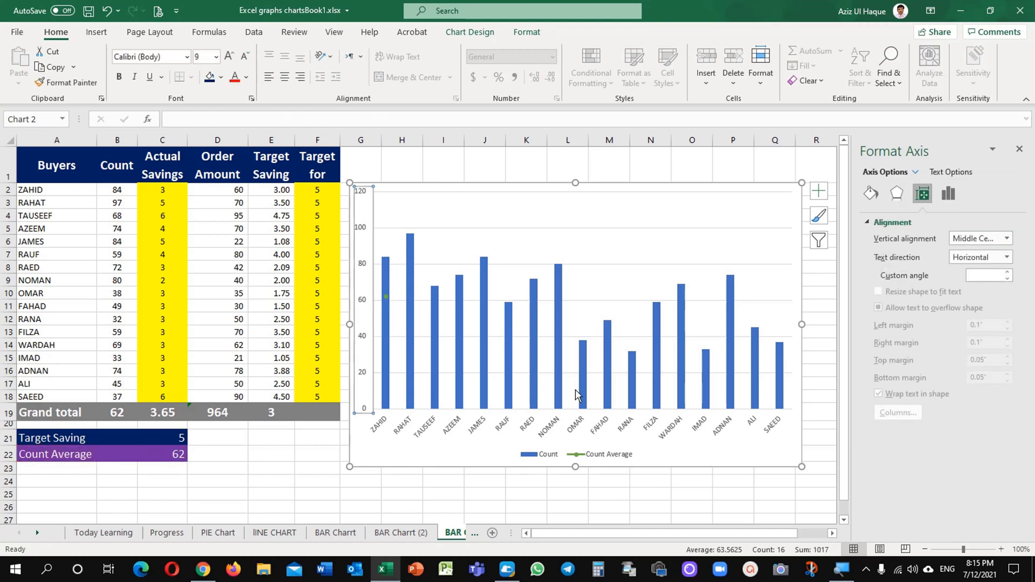
# Reselect the Count Average point and bring up Format Data Series with its Series Options list
pyautogui.click(948, 193)
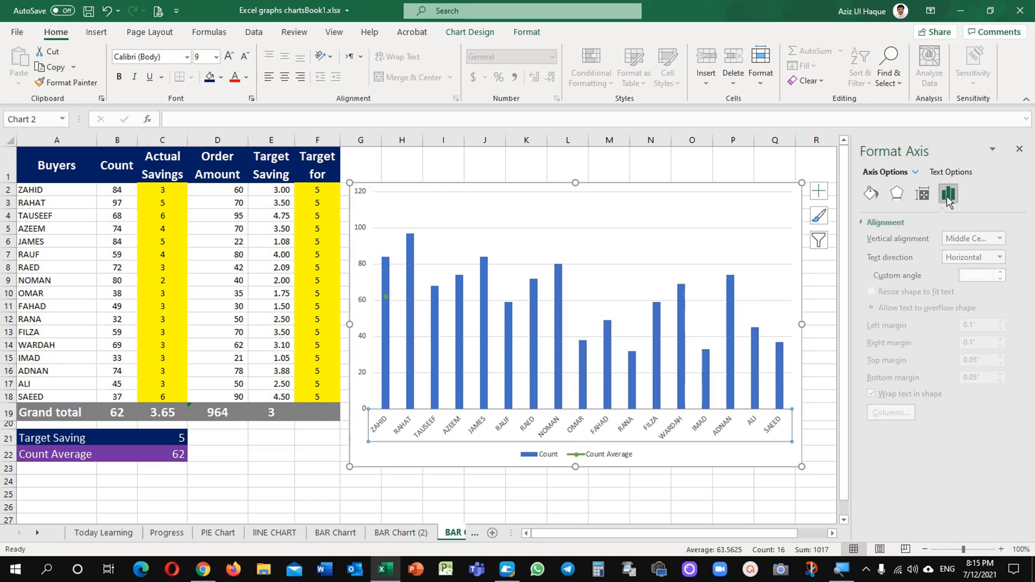
pyautogui.click(915, 173)
pyautogui.click(993, 149)
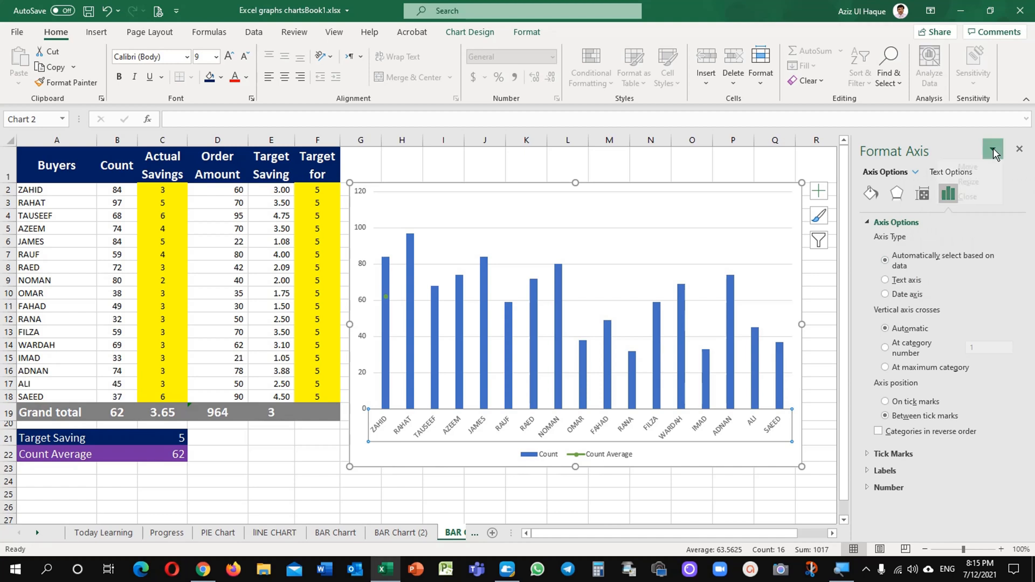
pyautogui.click(916, 172)
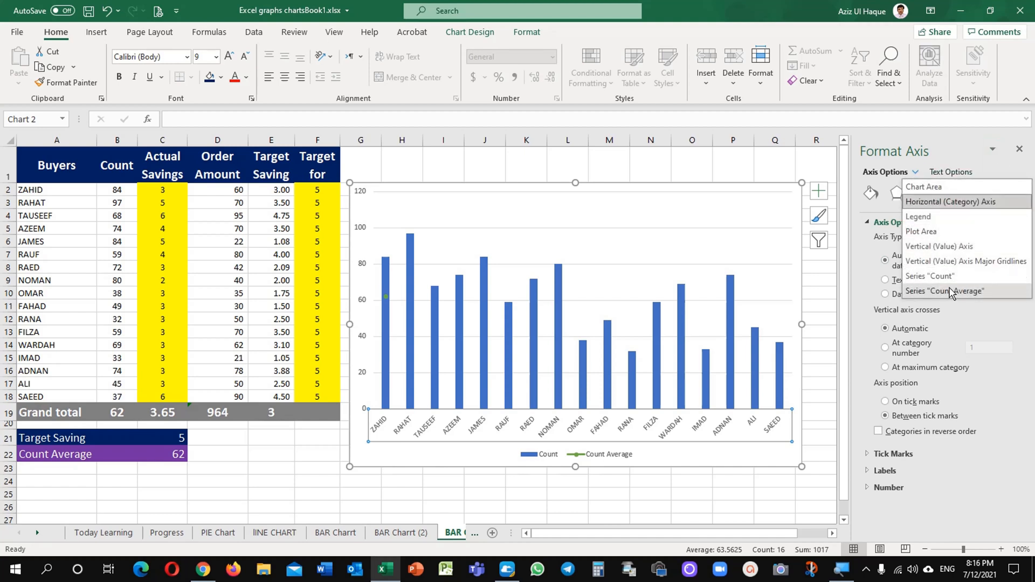
pyautogui.click(956, 262)
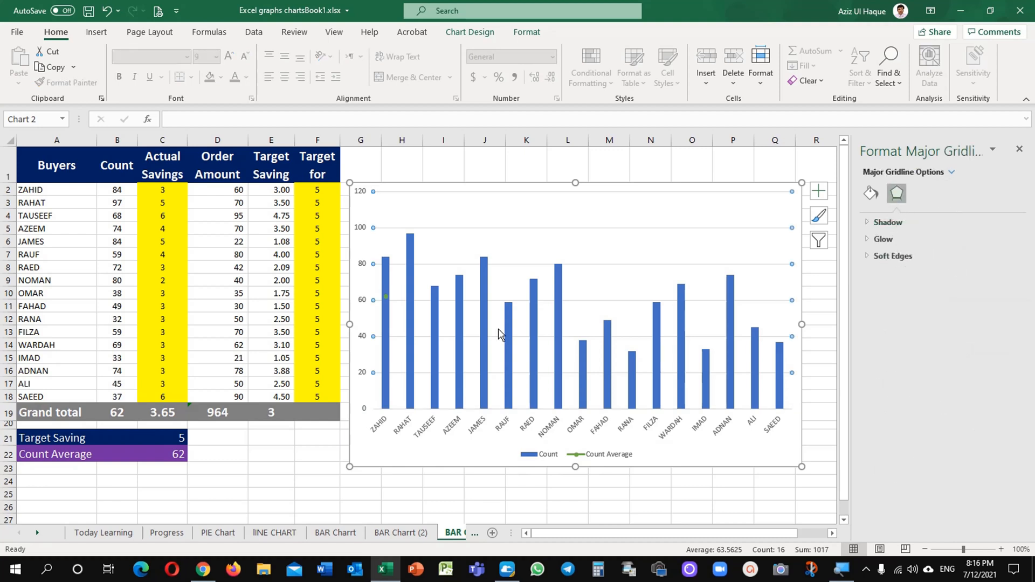
pyautogui.click(458, 464)
pyautogui.click(389, 305)
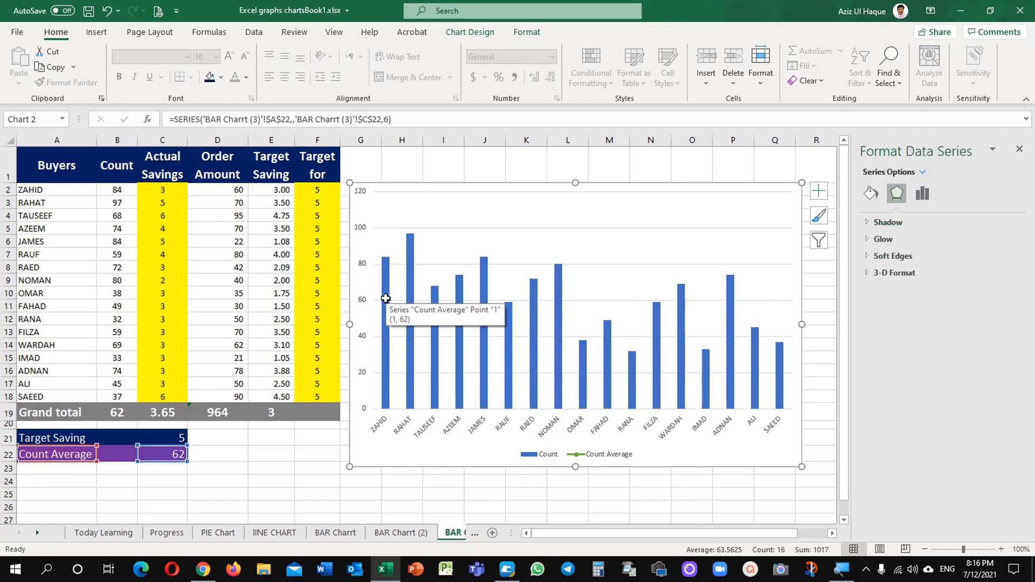
pyautogui.rightClick(385, 299)
pyautogui.click(445, 439)
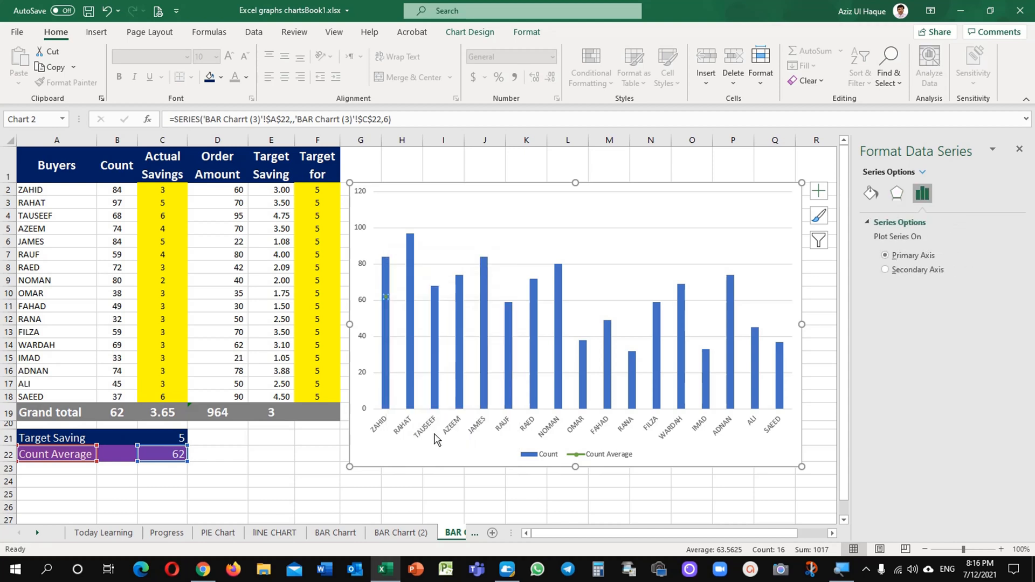
pyautogui.click(923, 173)
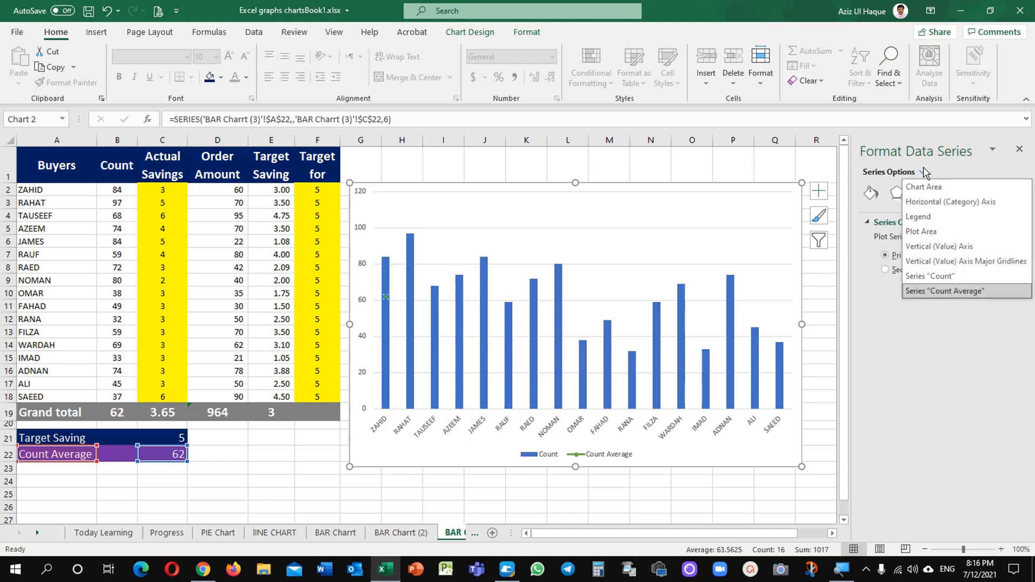
# Add error bars to the Count Average point and bring up their formatting
pyautogui.click(820, 192)
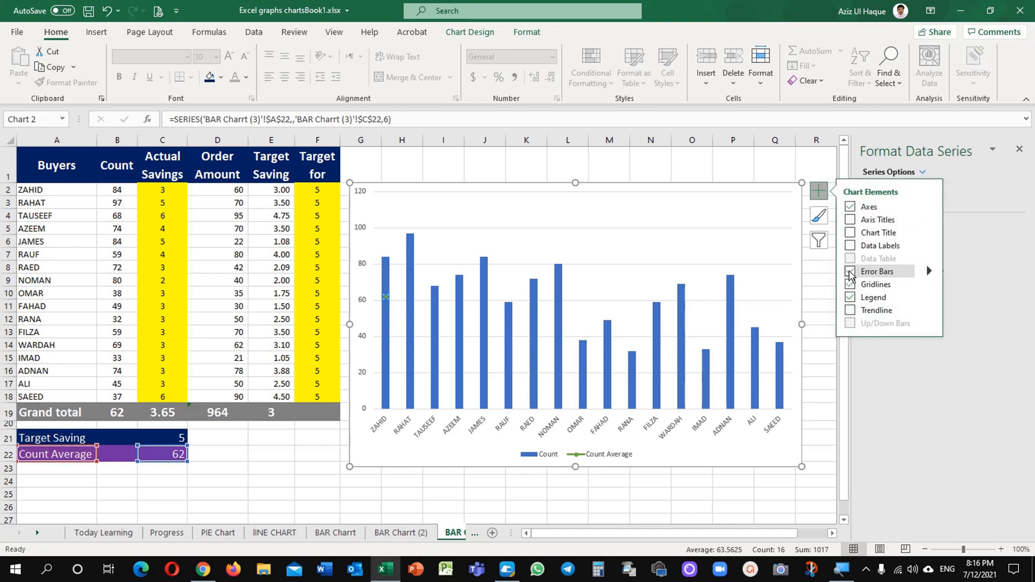
pyautogui.click(377, 303)
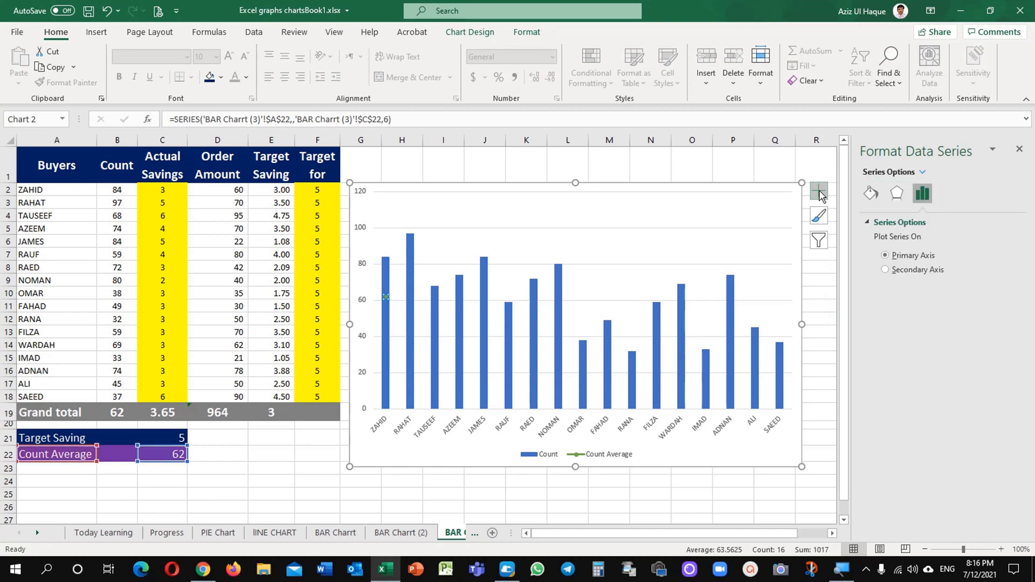
pyautogui.click(388, 299)
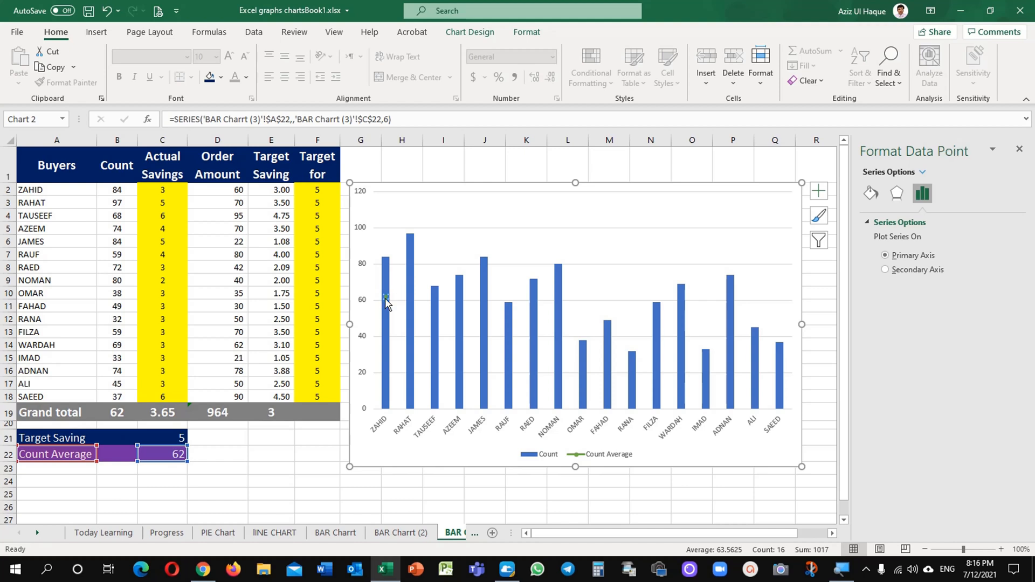
pyautogui.rightClick(386, 299)
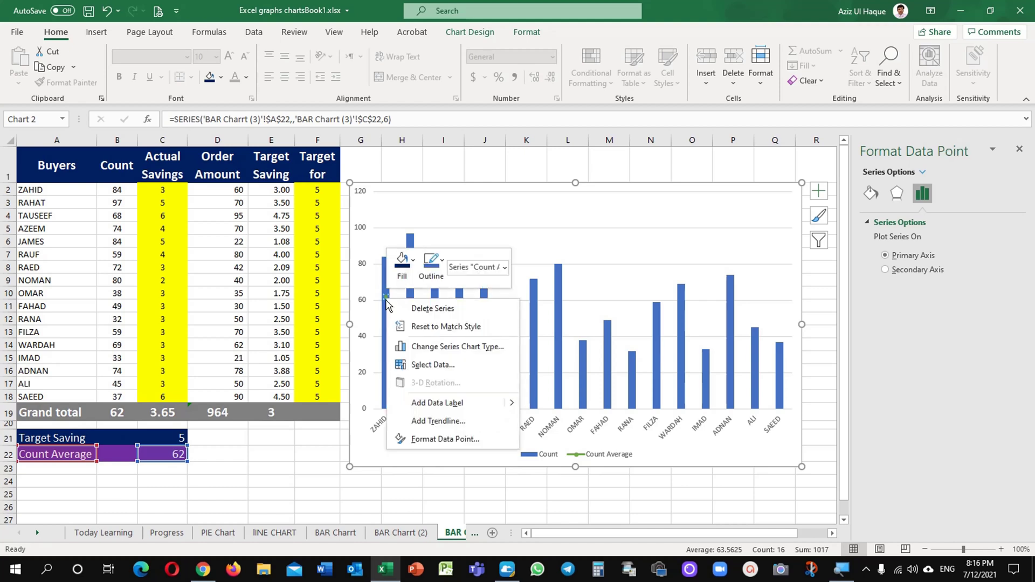
pyautogui.click(437, 444)
pyautogui.click(923, 173)
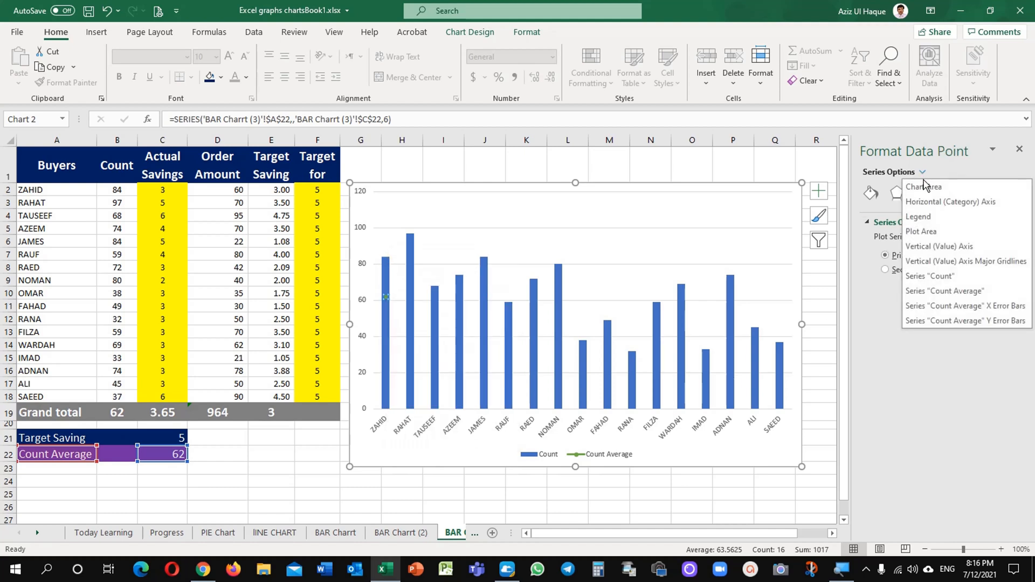
# Set the horizontal error bar to direction Plus, No Cap, with a Fixed Value of 17
pyautogui.click(978, 307)
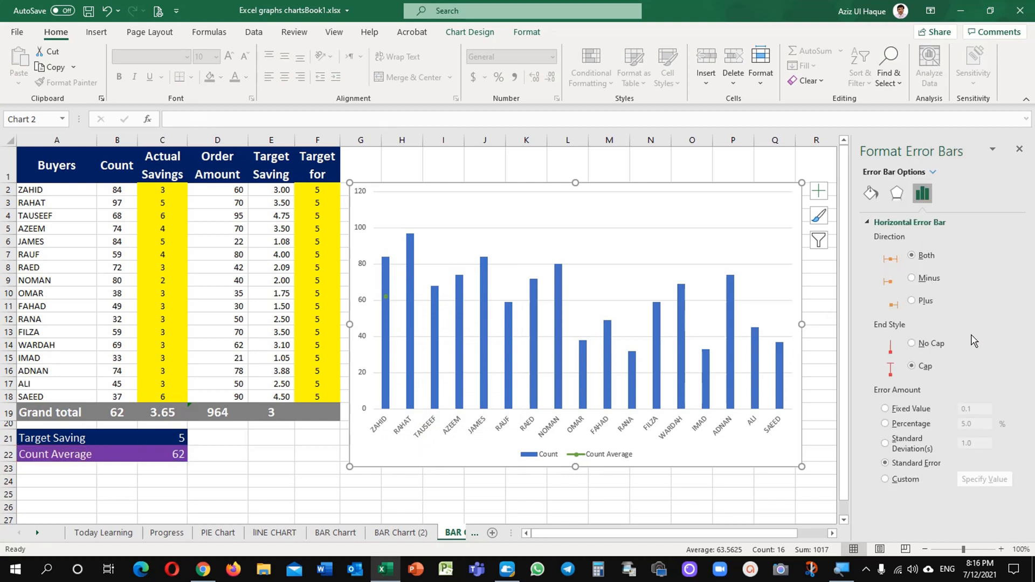
pyautogui.click(913, 302)
pyautogui.click(911, 409)
pyautogui.click(974, 408)
# Apply the 17-unit length and make the average line solid, raising its width to 5 pt
pyautogui.click(816, 507)
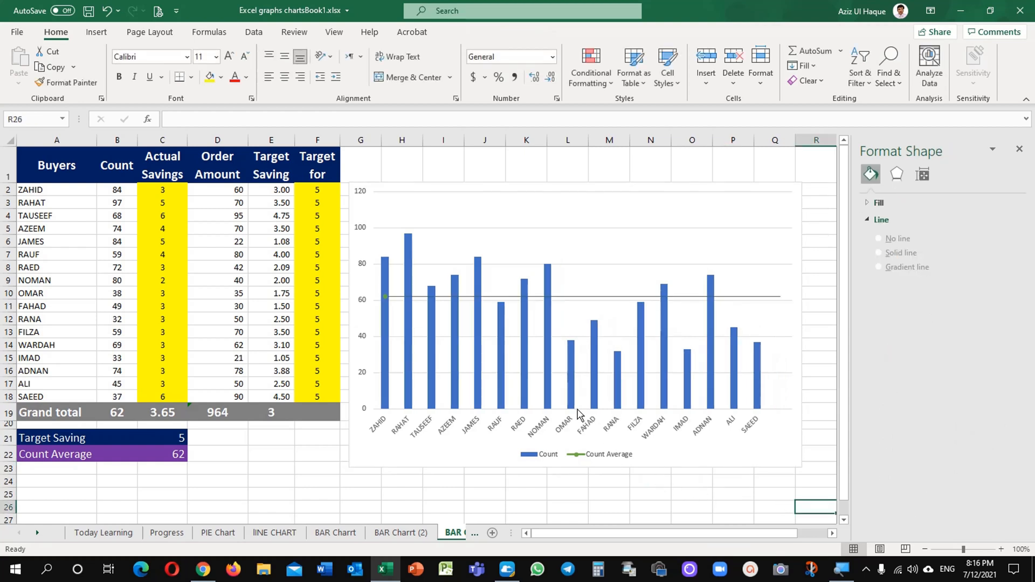
pyautogui.click(606, 297)
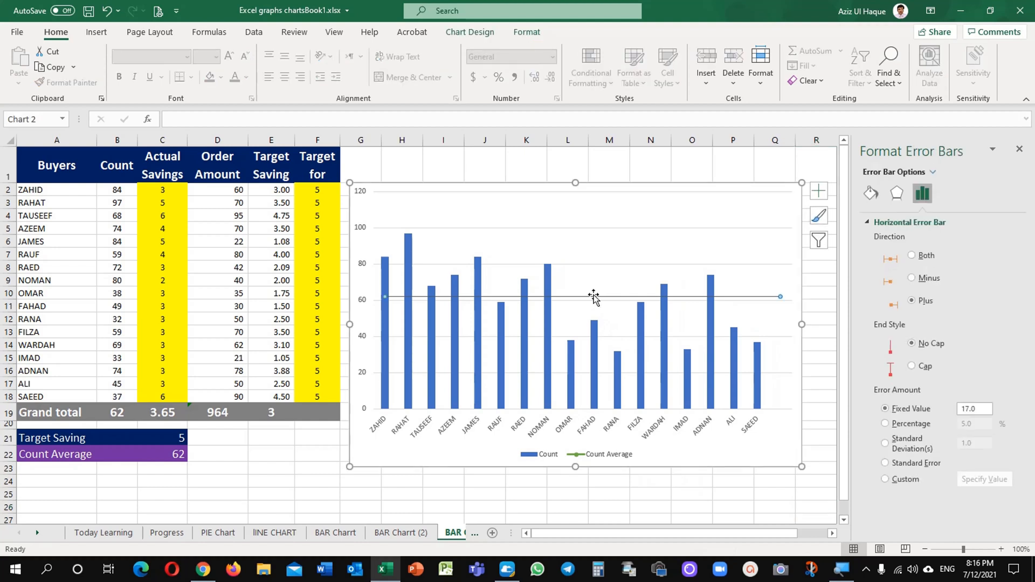
pyautogui.click(872, 194)
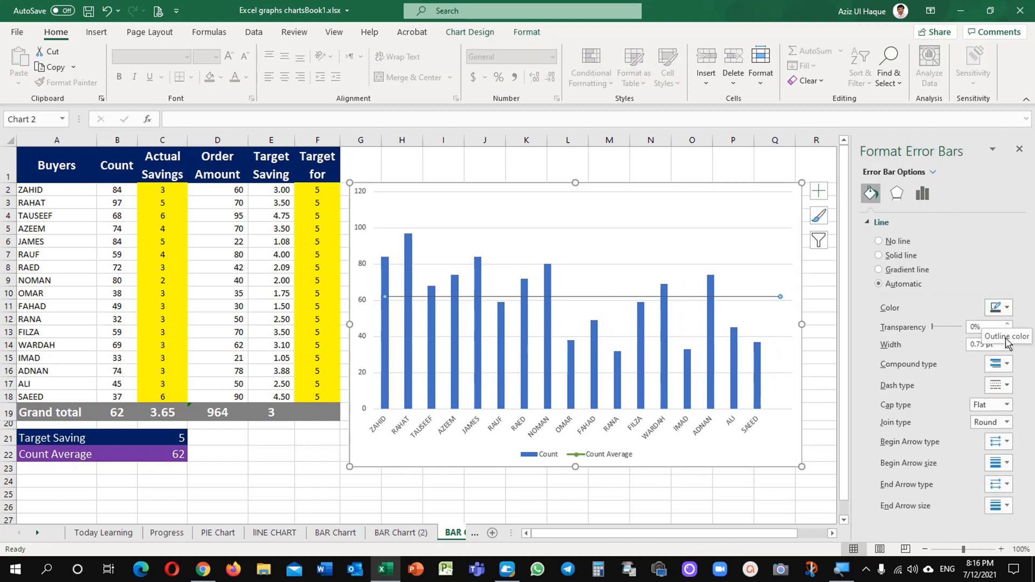
pyautogui.click(1008, 342)
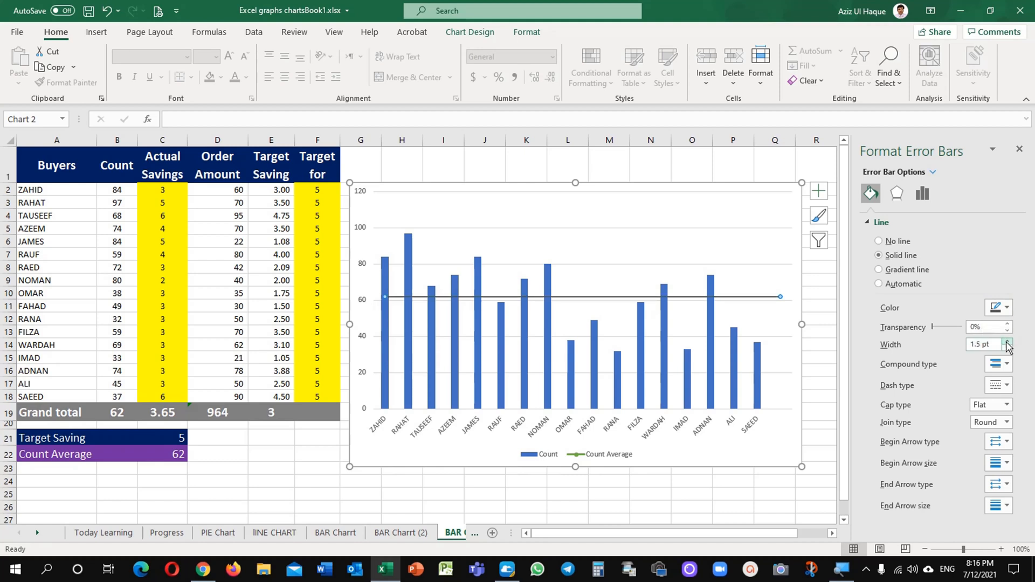
pyautogui.click(1008, 342)
pyautogui.click(1008, 341)
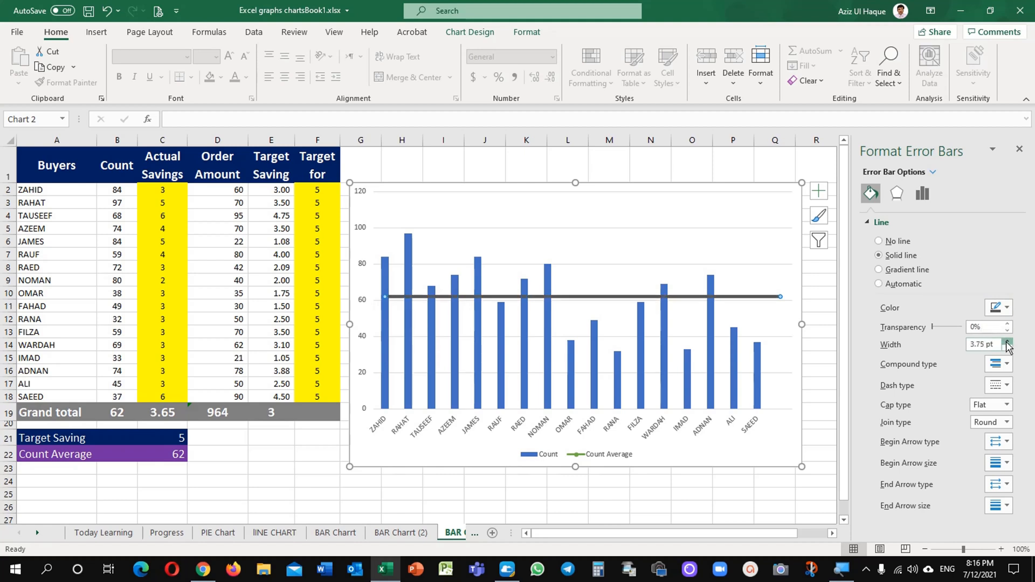
pyautogui.click(1008, 342)
pyautogui.click(1008, 341)
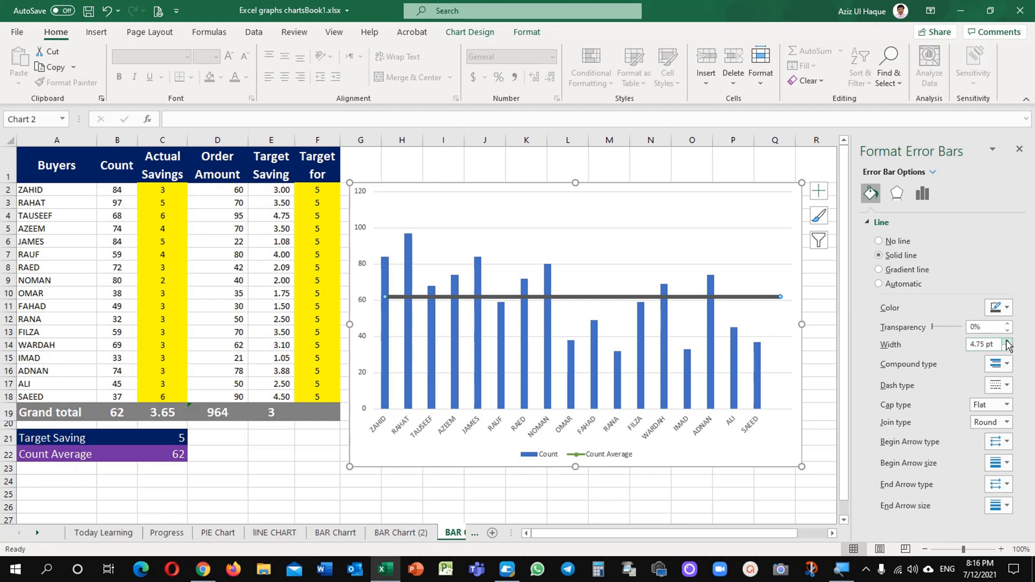
pyautogui.click(1008, 342)
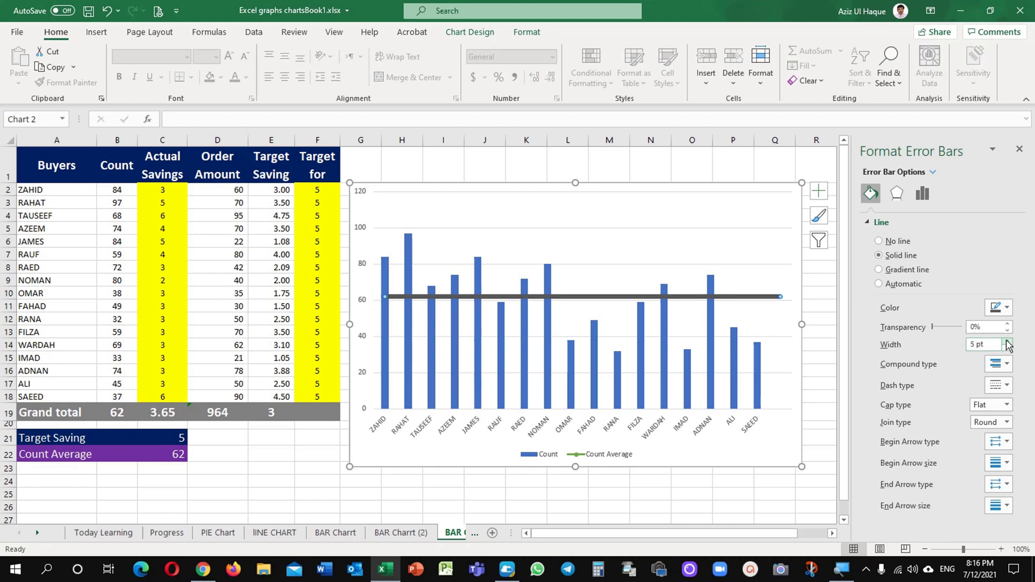
# Colour the average line red, then change it to orange
pyautogui.click(1007, 308)
pyautogui.click(939, 429)
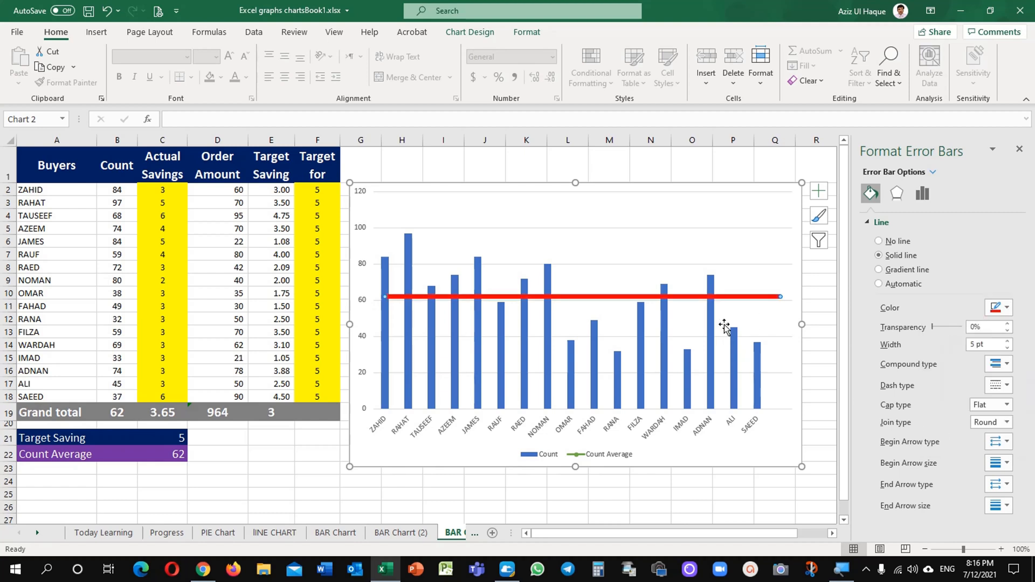
pyautogui.click(1007, 308)
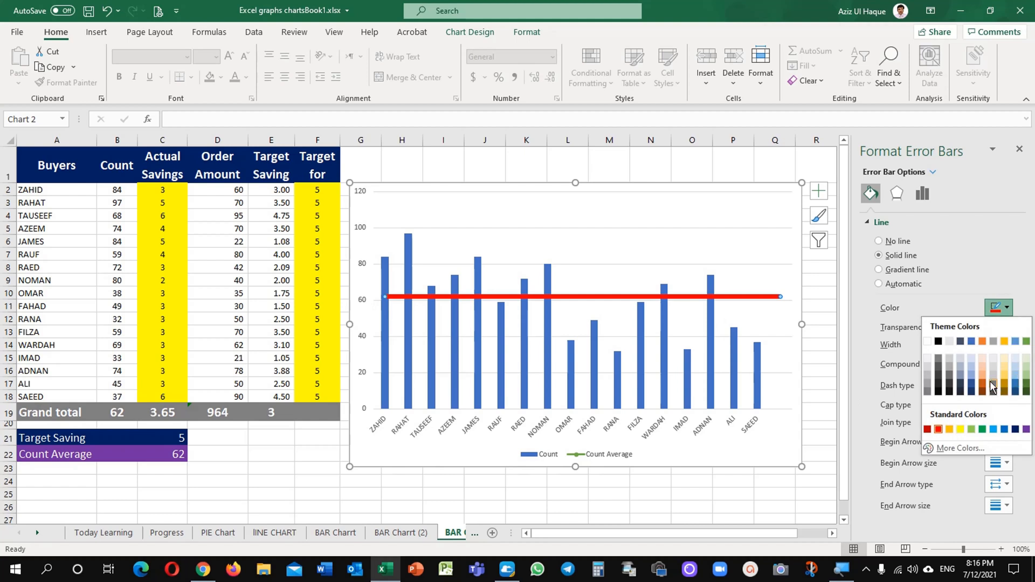
pyautogui.click(994, 385)
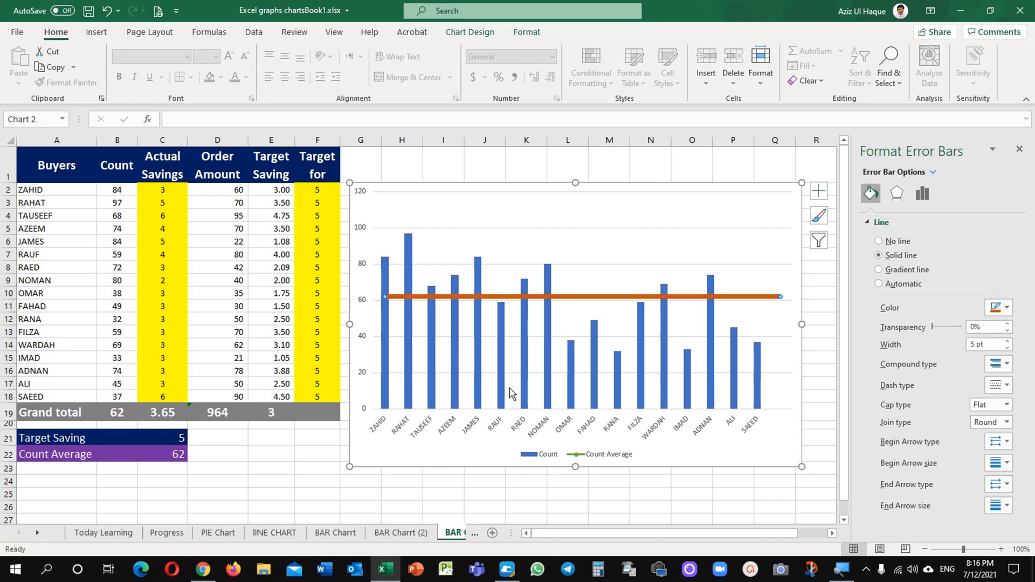
pyautogui.click(477, 463)
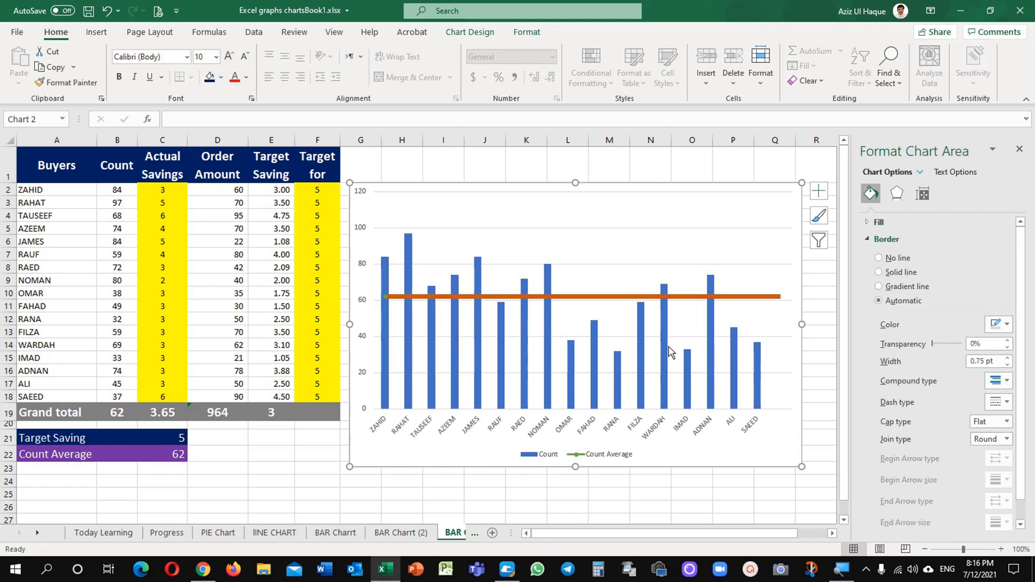
# Re-include the Actual Savings and second Target Saving series so the red line reappears at 5
pyautogui.click(819, 242)
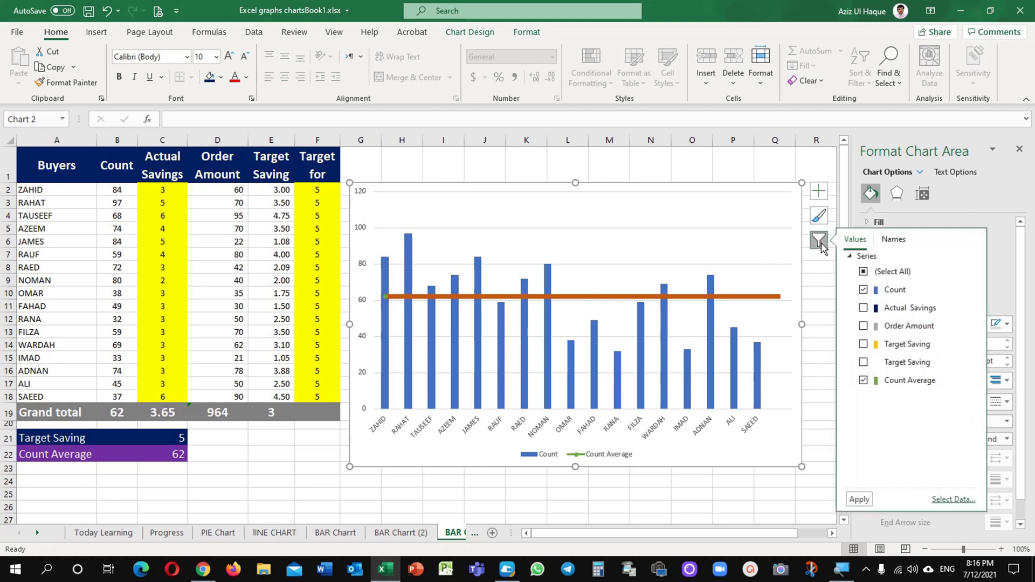
pyautogui.click(864, 308)
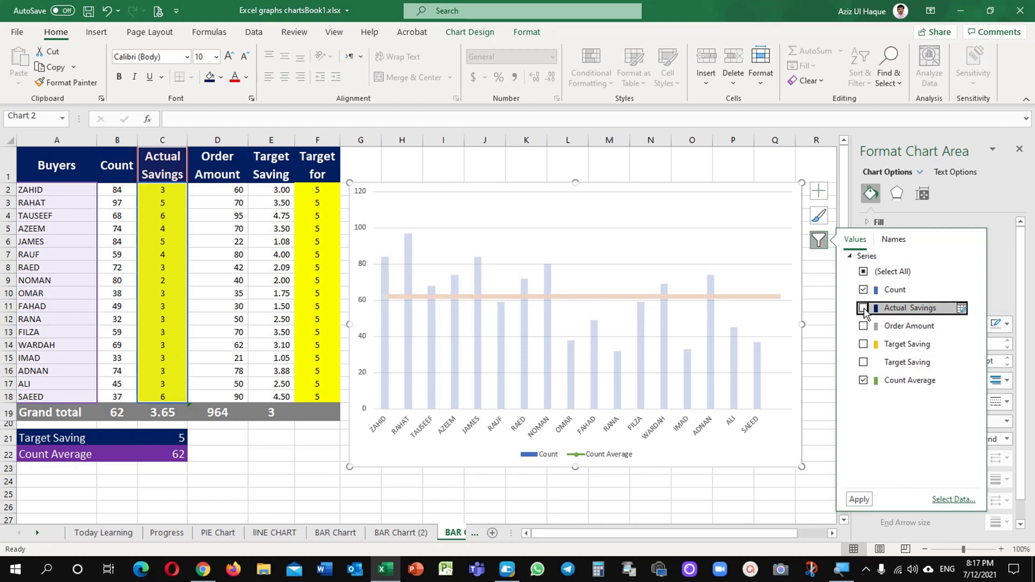
pyautogui.click(864, 363)
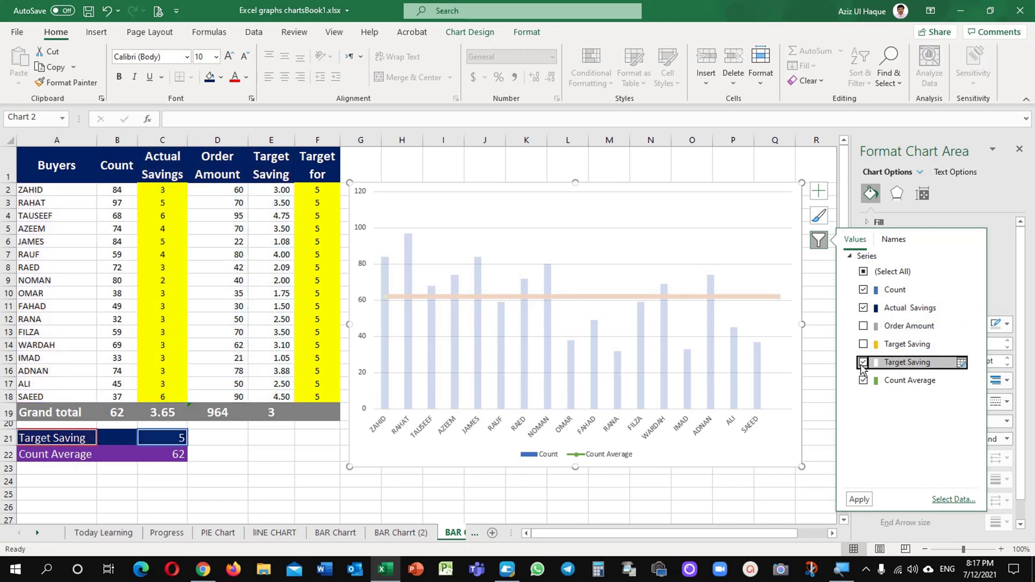
pyautogui.click(859, 499)
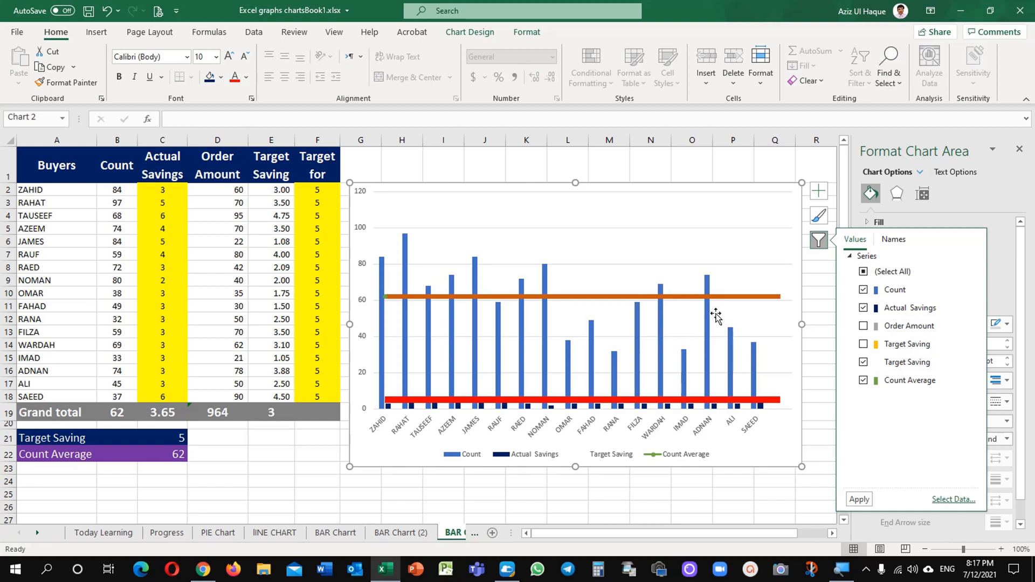